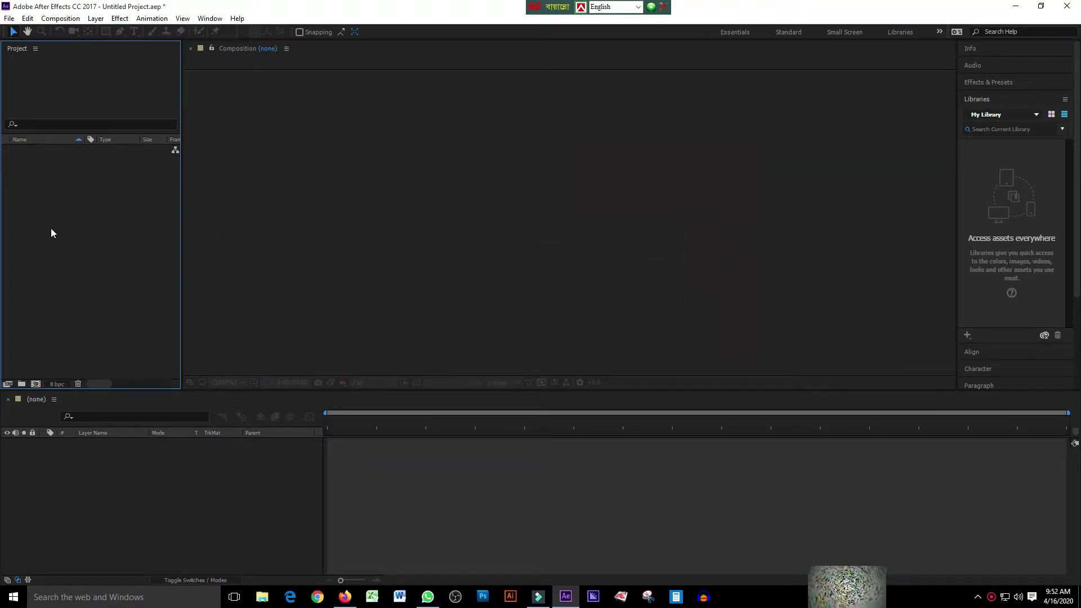
Create Comp 1 at 1920×1080, 29.97 fps, 10 seconds, using the default settings.
click(61, 18)
click(78, 32)
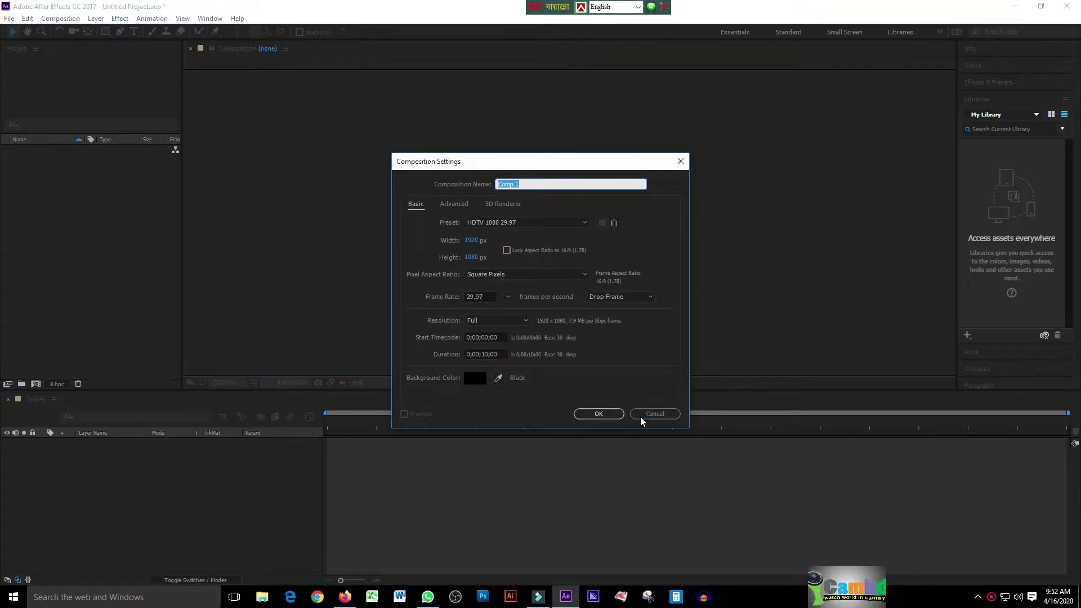
click(608, 413)
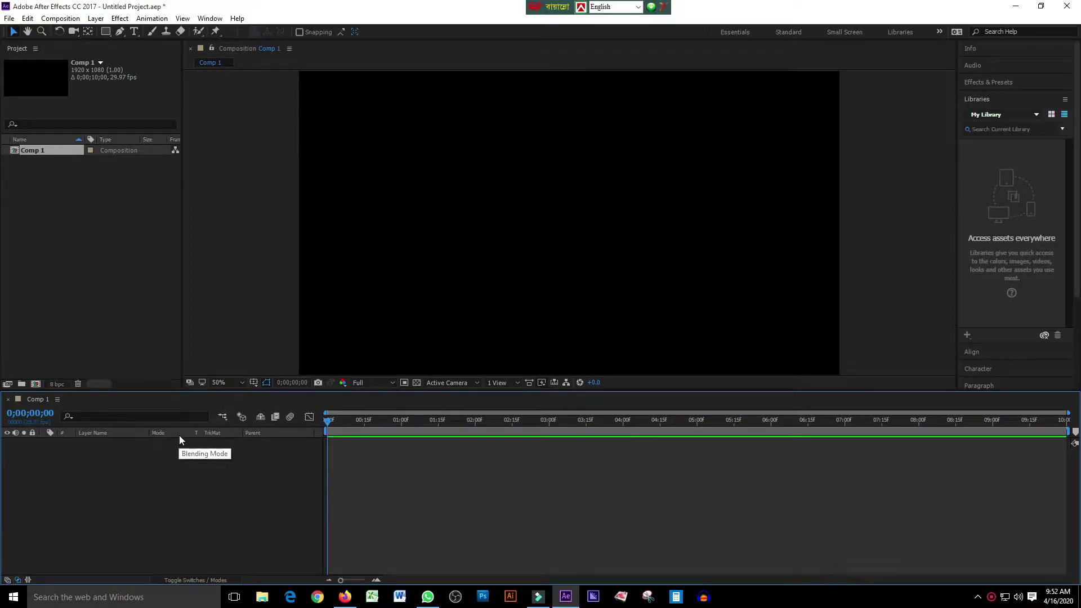
right_click(172, 464)
click(238, 470)
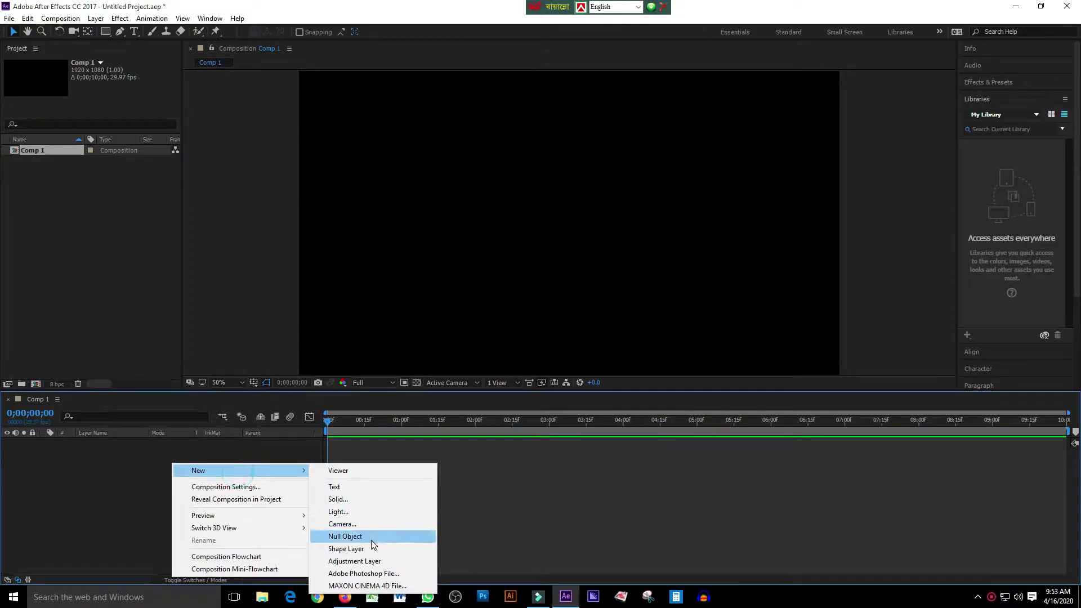
Set the viewer magnification to Fit and turn on the Title/Action Safe guides.
click(235, 382)
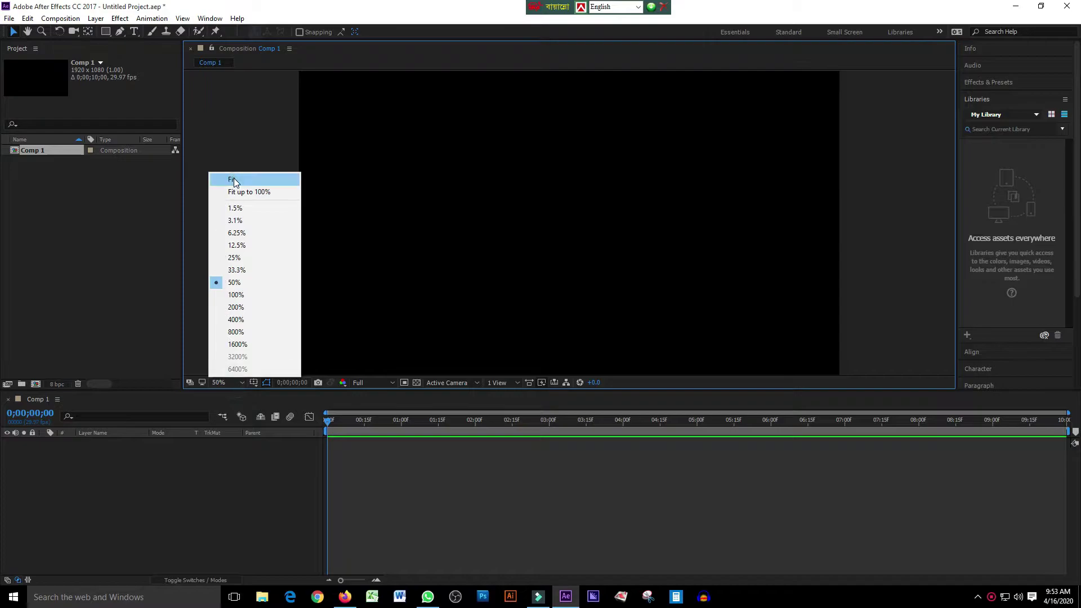
click(259, 177)
click(266, 382)
click(314, 402)
click(134, 31)
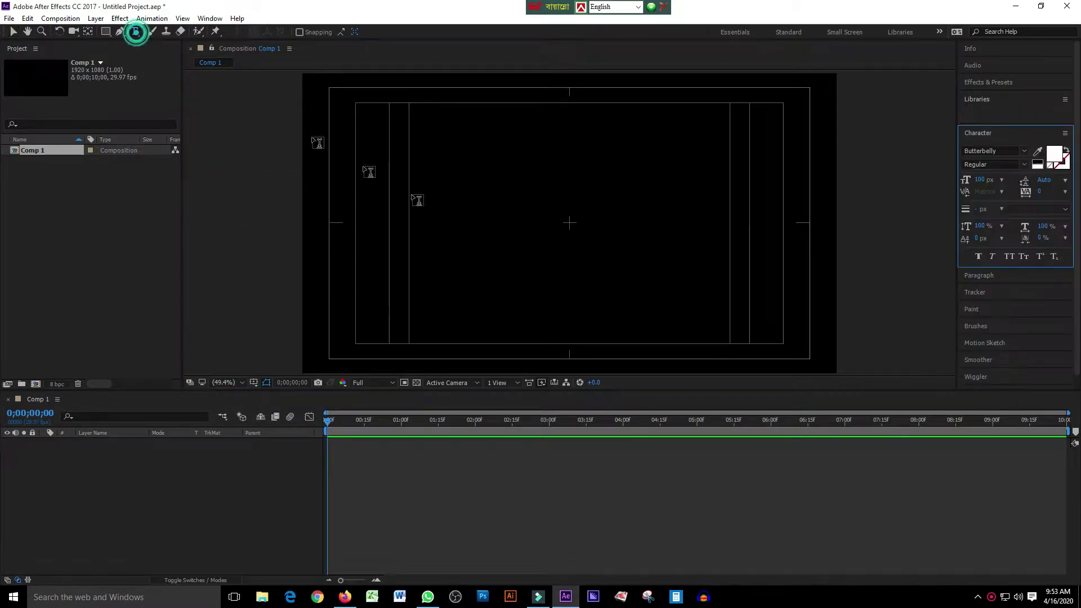
Add a white 'iCambd' text layer and move it left of centre.
click(569, 221)
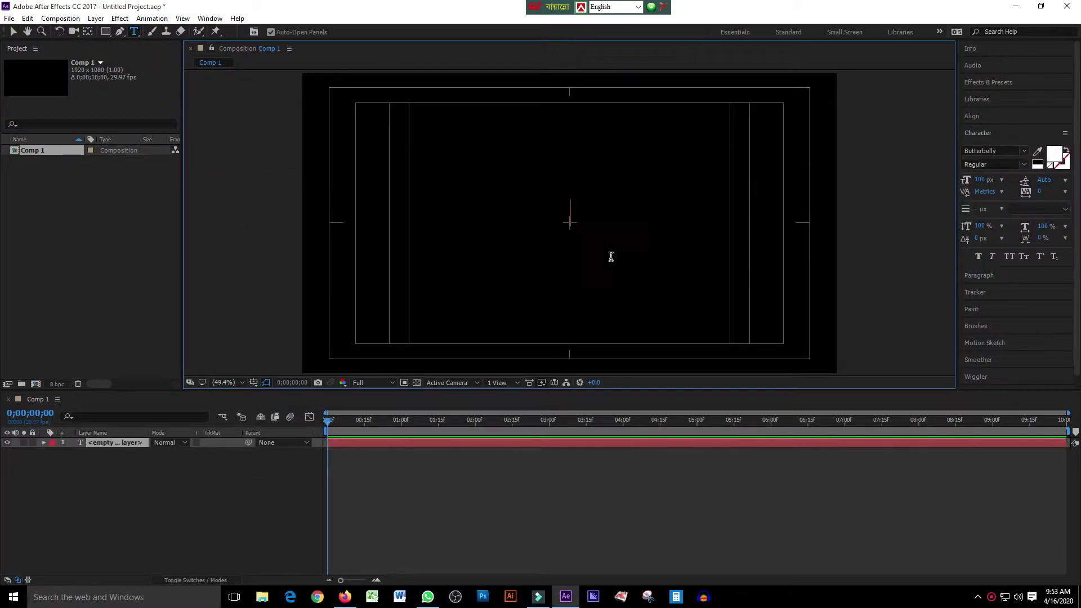
text(iCamb)
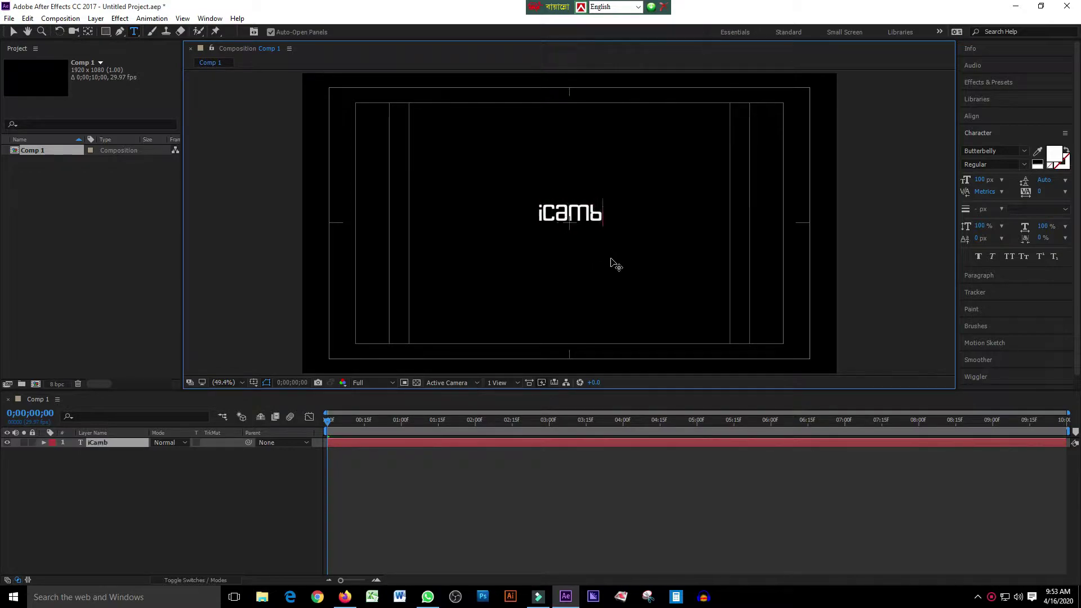
text(d)
click(14, 32)
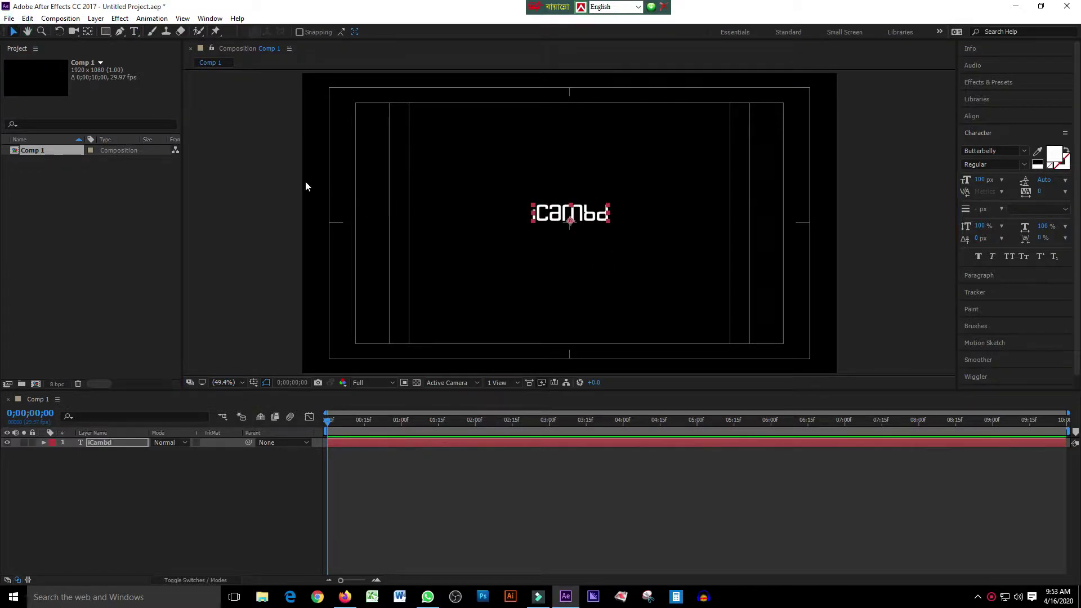
click(88, 32)
key(slash)
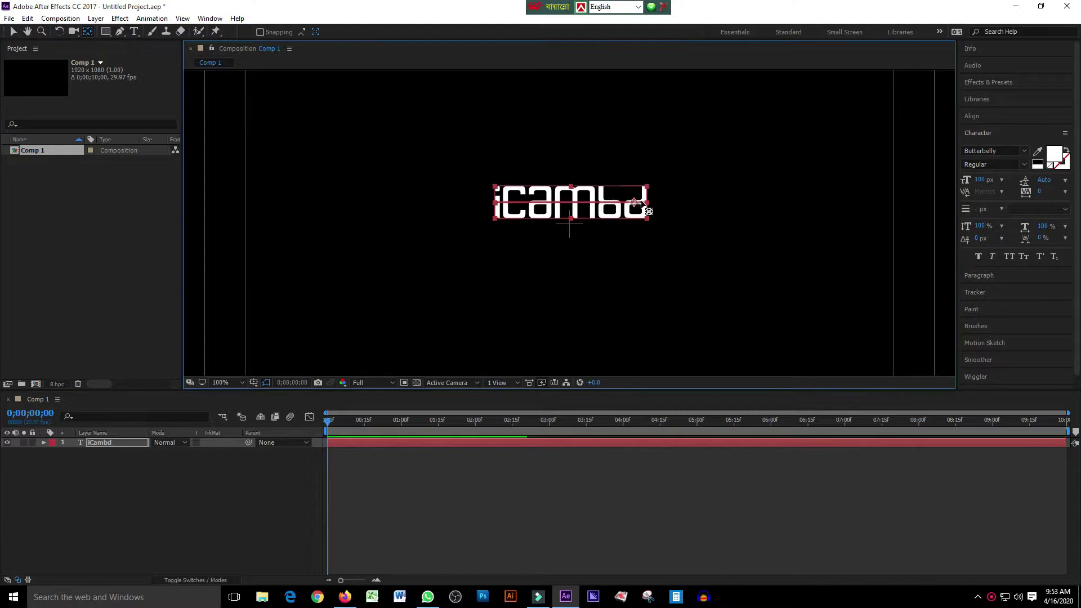
click(14, 33)
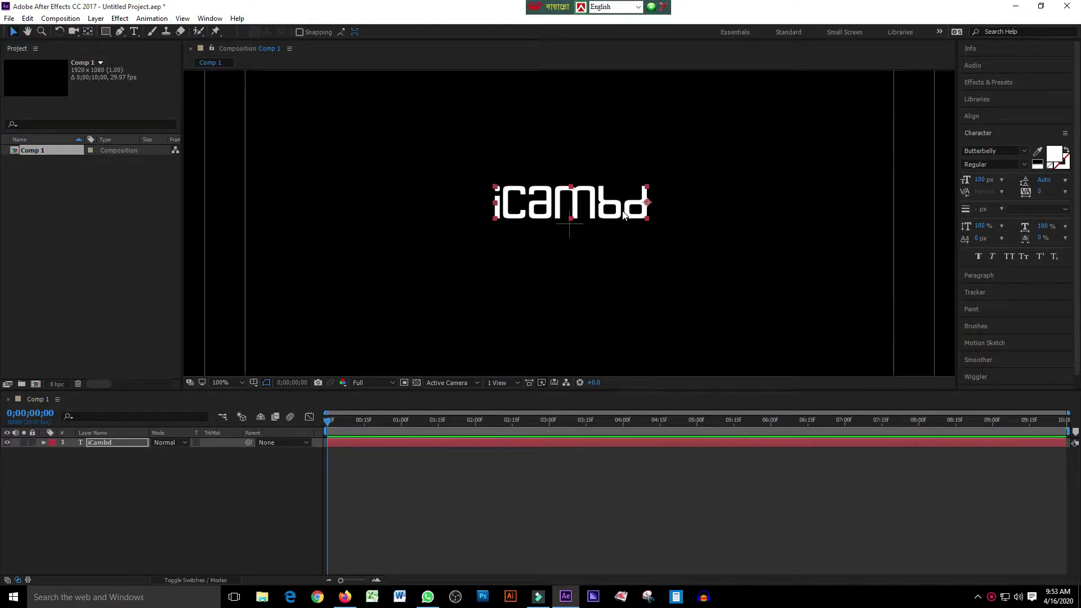
drag(624, 214, 537, 234)
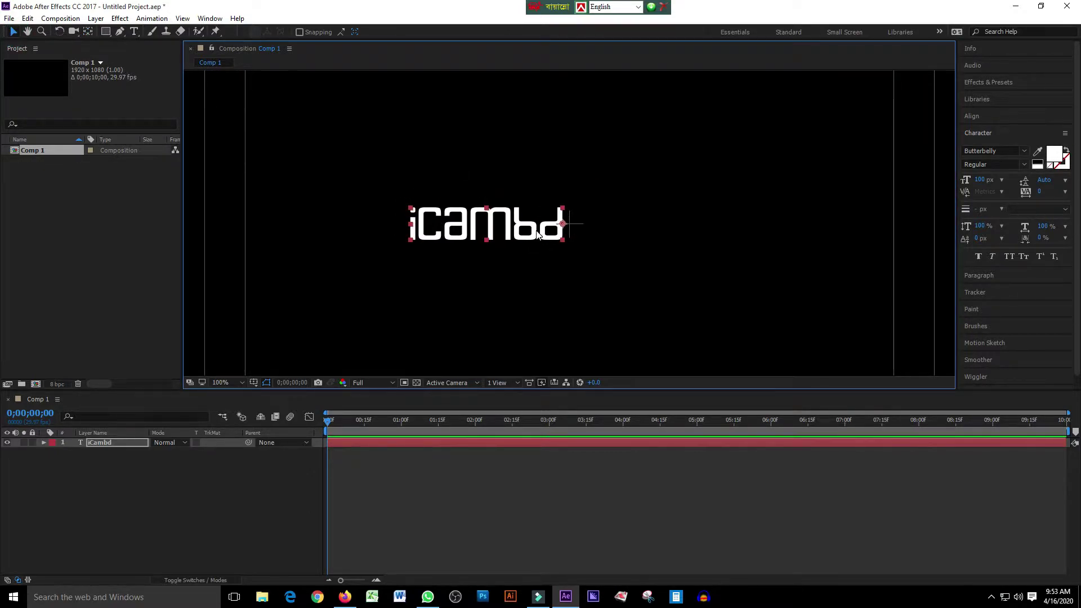
Duplicate the iCambd layer, rename the copy 'Presents', and keep iCambd above it.
key(ctrl+d)
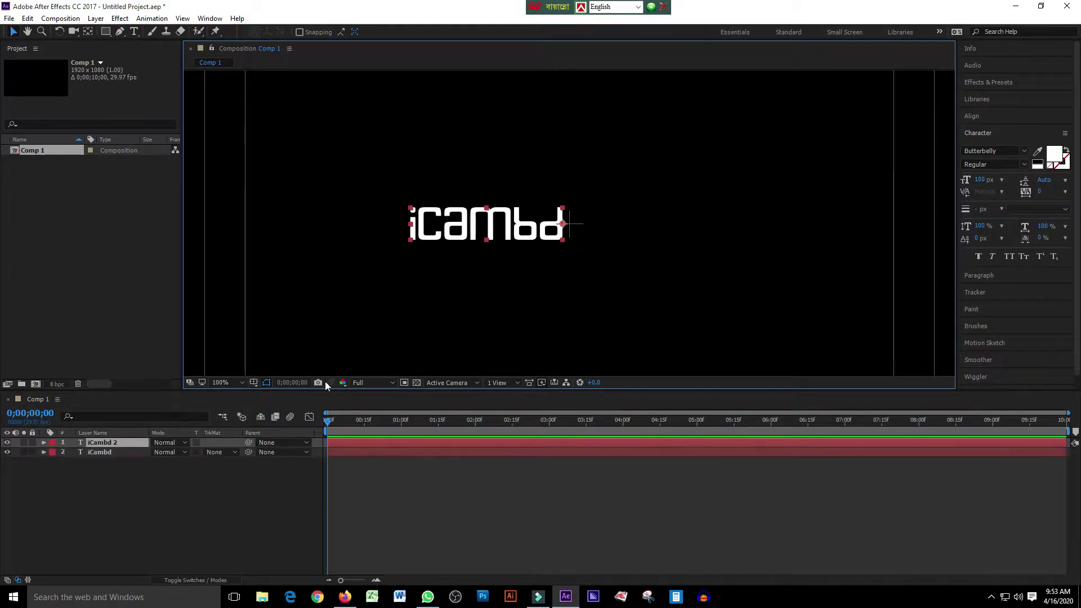
right_click(115, 446)
click(176, 575)
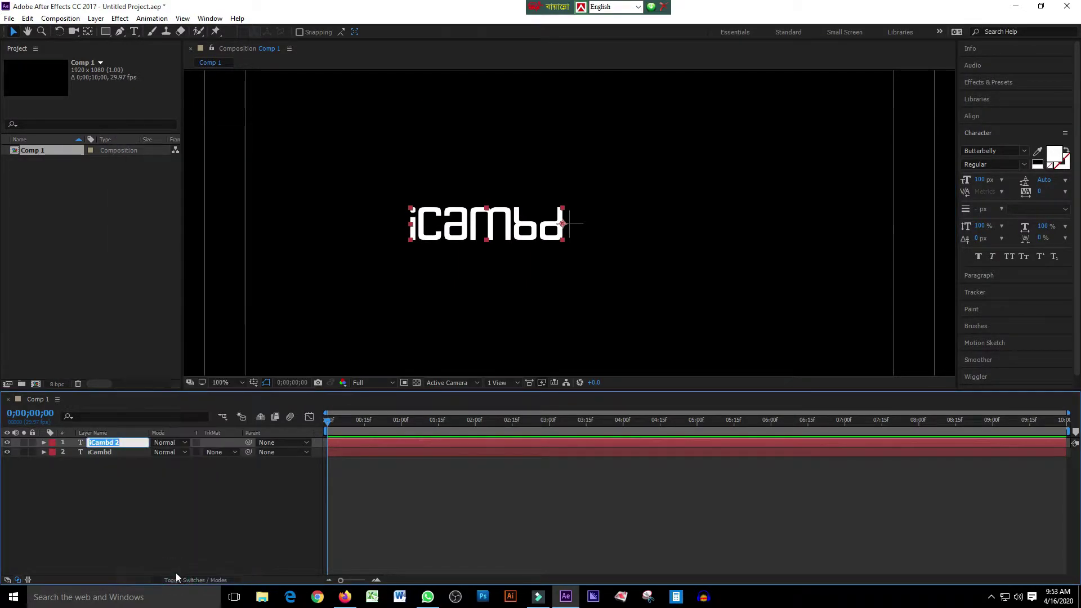
text(Presents)
key(Return)
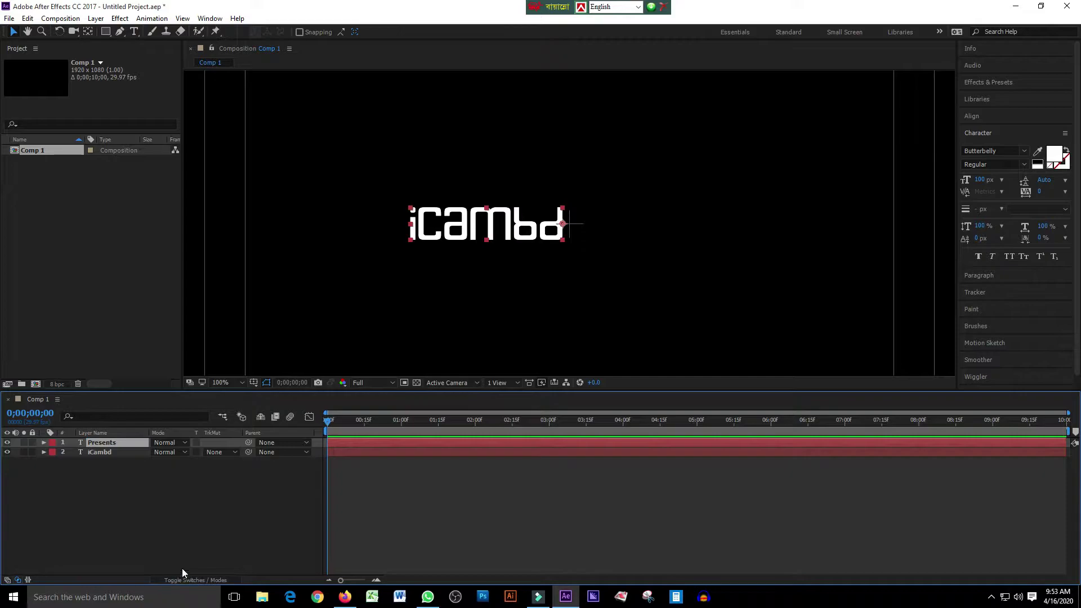
drag(109, 452, 116, 446)
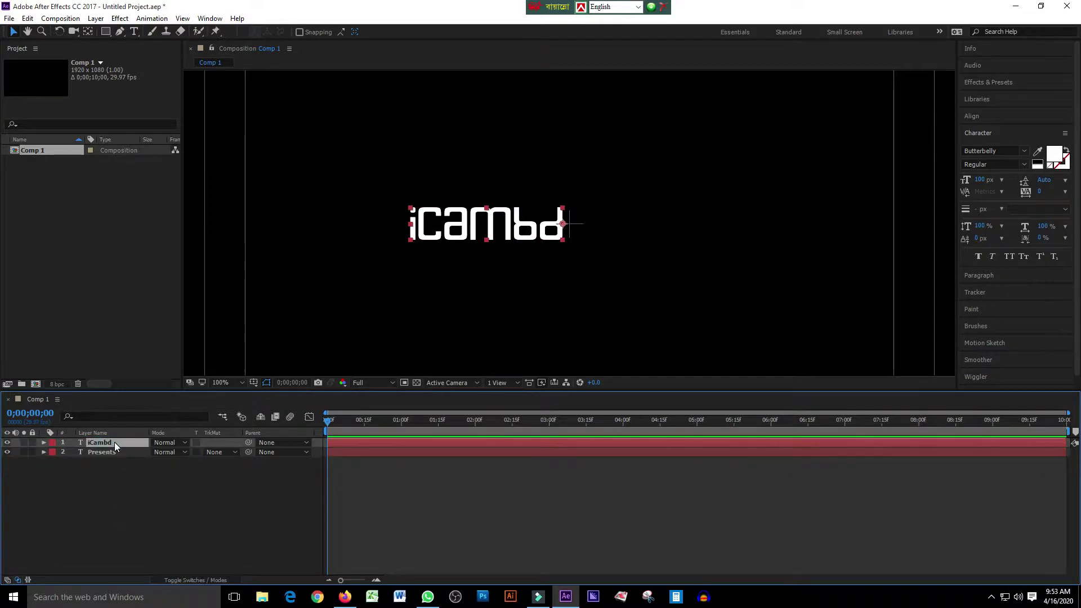
Change the duplicate's text to 'Presents' and place it just below and right of iCambd.
drag(504, 241, 646, 265)
key(ctrl+z)
drag(476, 237, 636, 265)
double_click(622, 254)
text(Presents)
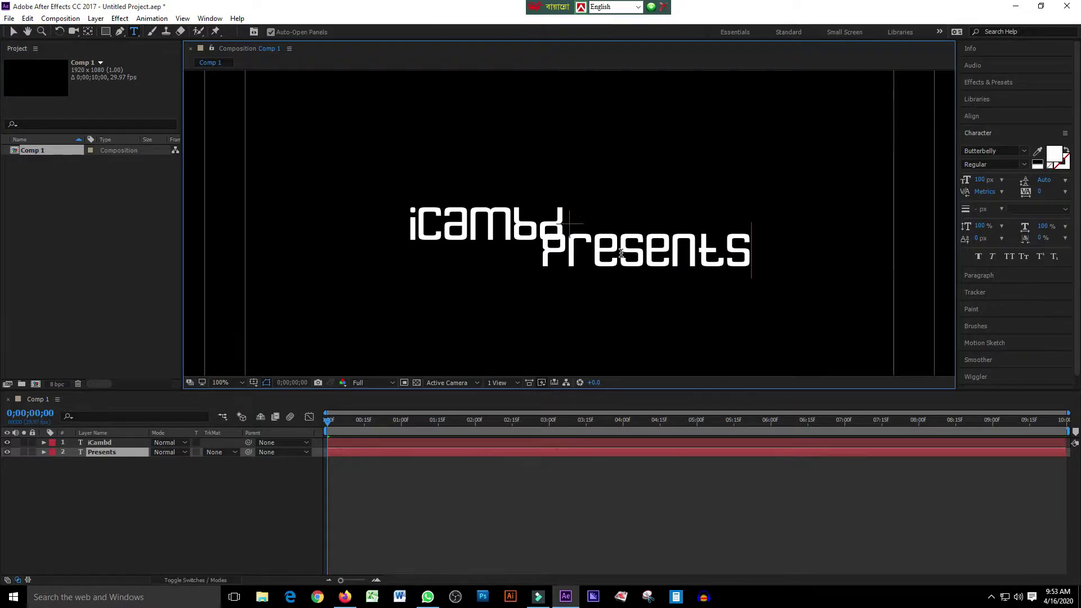
click(14, 32)
drag(586, 256, 620, 256)
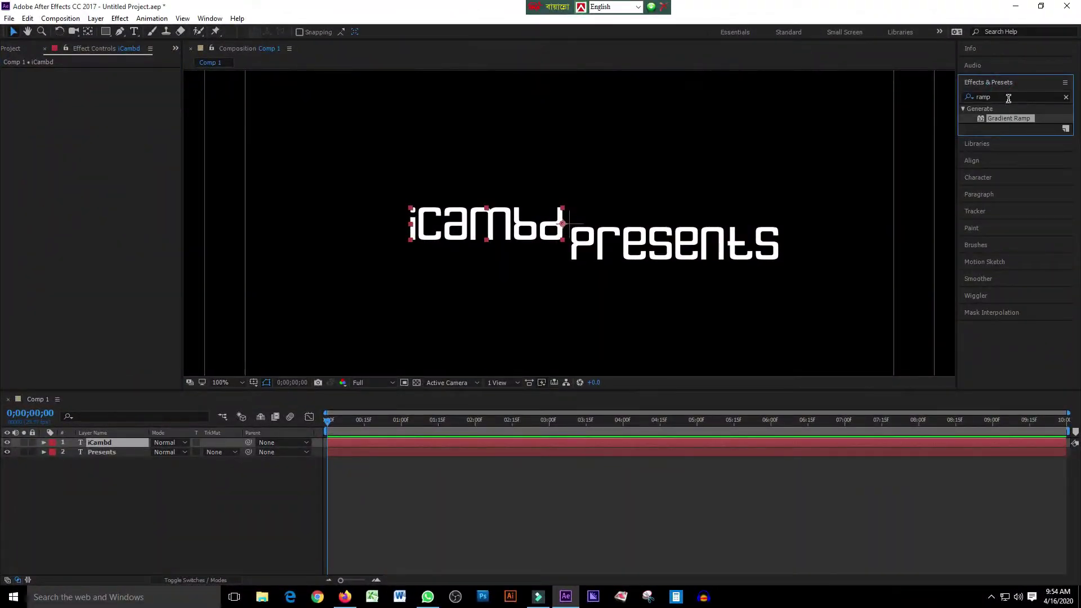
Apply a cyan-to-blue (3743EC) Gradient Ramp to iCambd, spanning its top to bottom.
drag(884, 170, 499, 235)
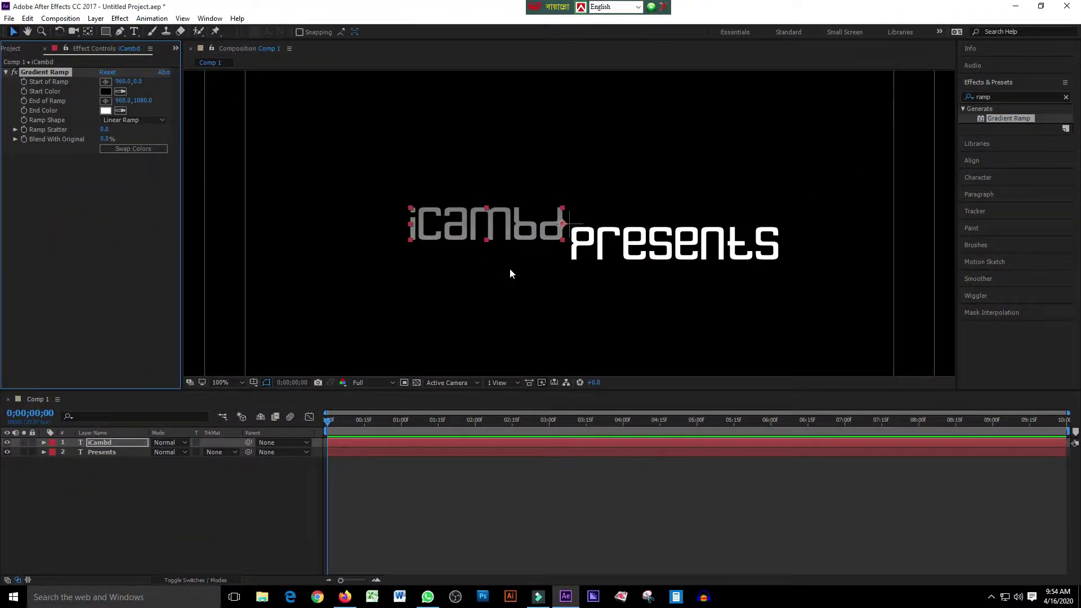
click(105, 91)
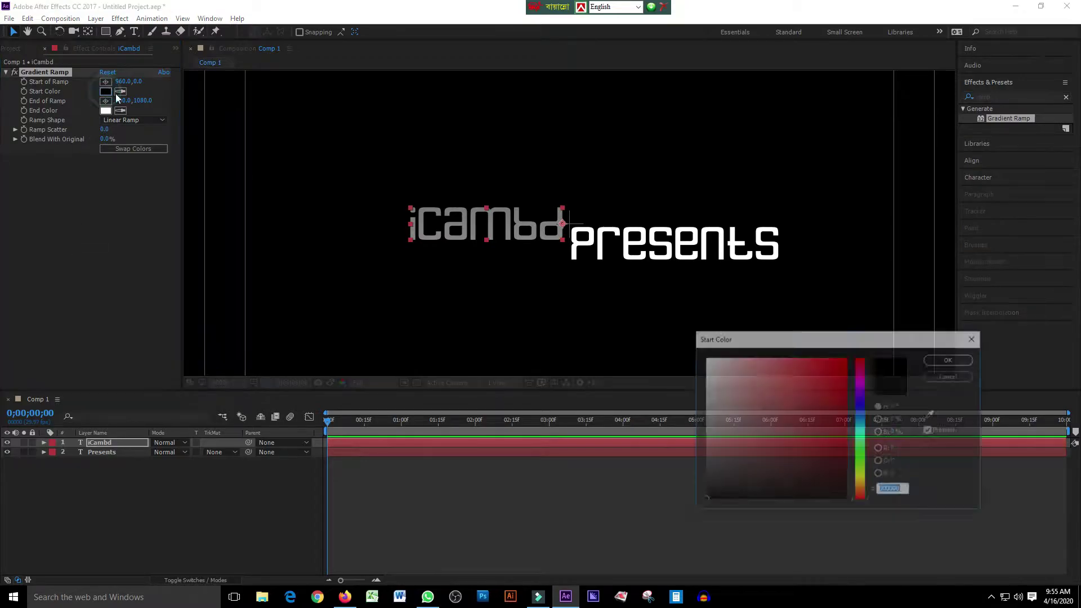
click(861, 428)
click(932, 362)
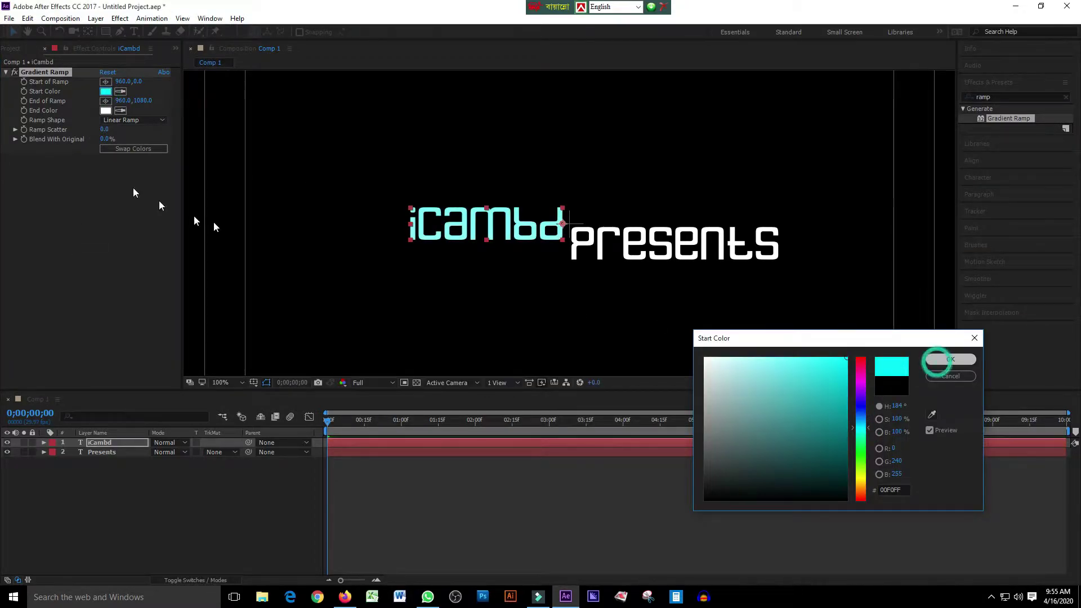
click(105, 111)
click(861, 406)
click(816, 368)
click(951, 359)
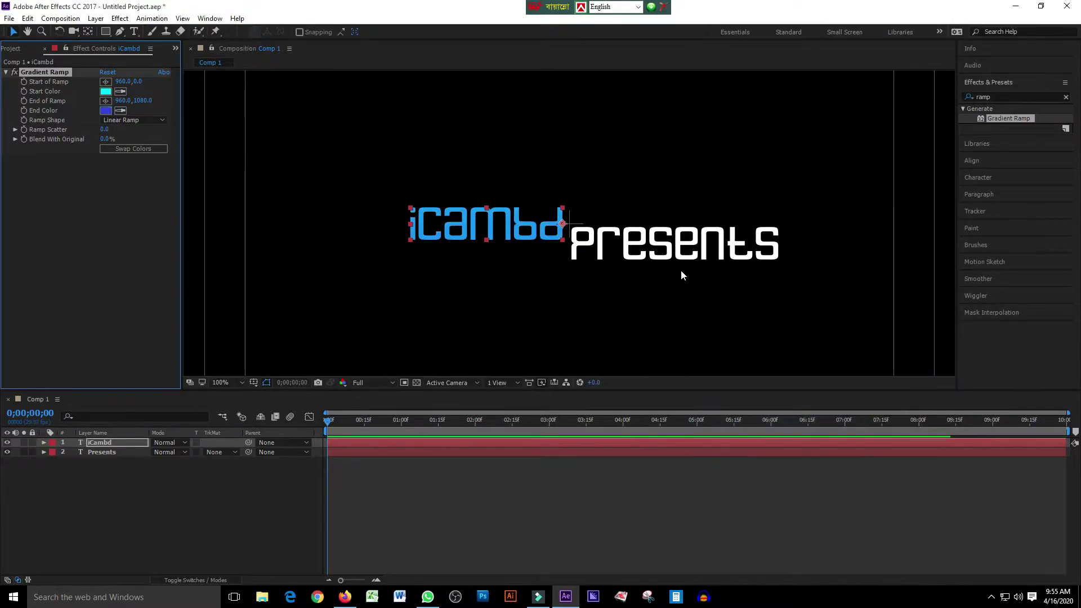
key(comma)
drag(570, 74, 536, 180)
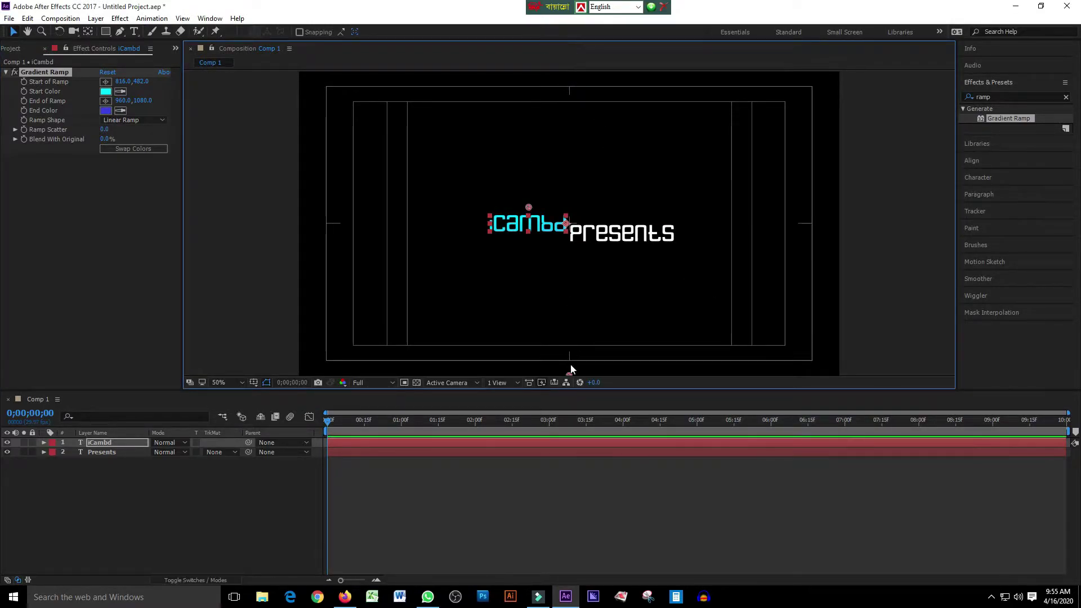
drag(527, 288, 530, 243)
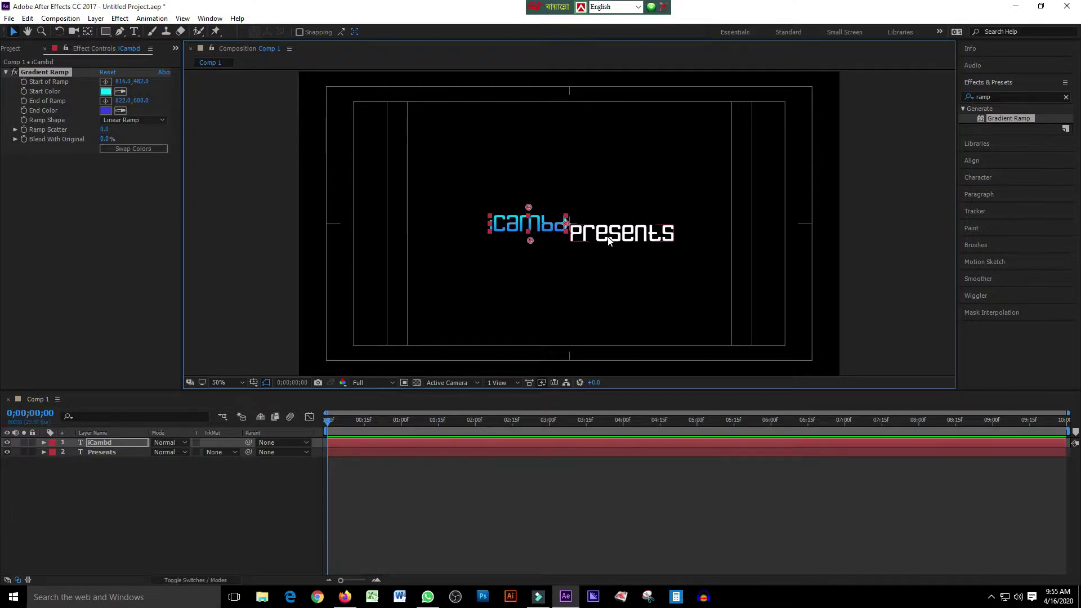
Paste the Gradient Ramp onto Presents and try moving its points, then undo.
click(27, 19)
click(104, 453)
click(27, 19)
click(48, 134)
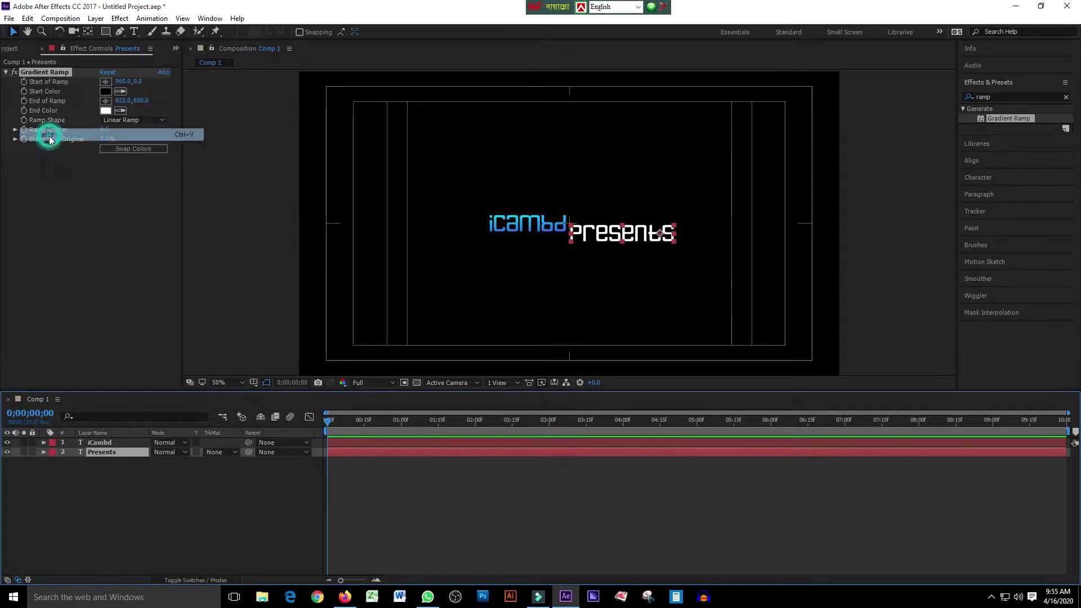
drag(572, 74, 623, 211)
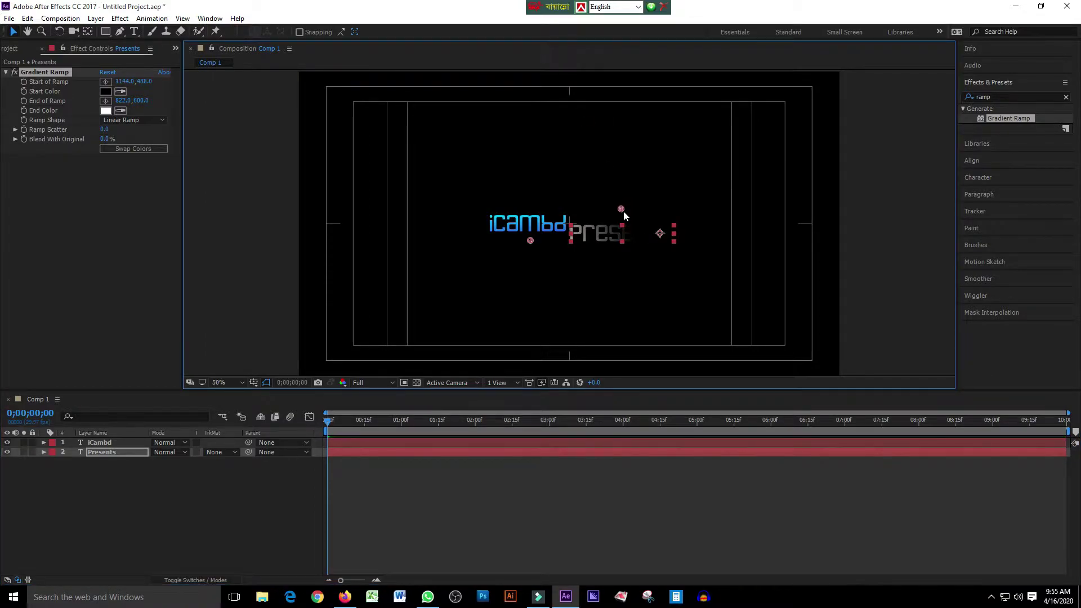
drag(531, 241, 620, 246)
key(ctrl+z)
key(ctrl+z)
key(ctrl+z)
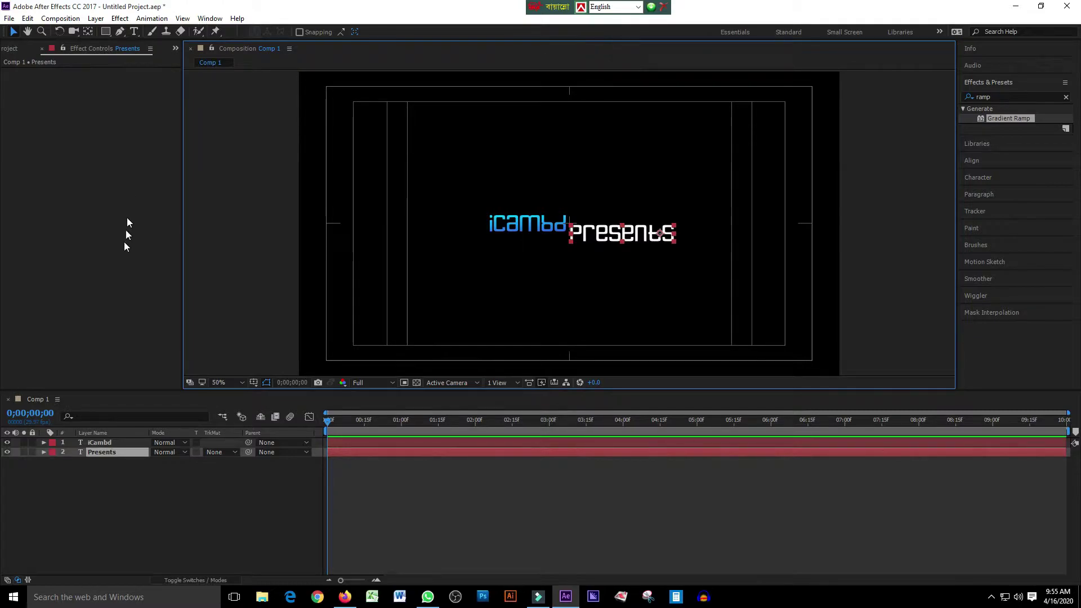
Copy iCambd's Gradient Ramp to Presents and move the gradient start over the Presents text.
click(124, 443)
click(45, 72)
click(28, 18)
click(50, 86)
click(580, 231)
click(28, 18)
click(51, 138)
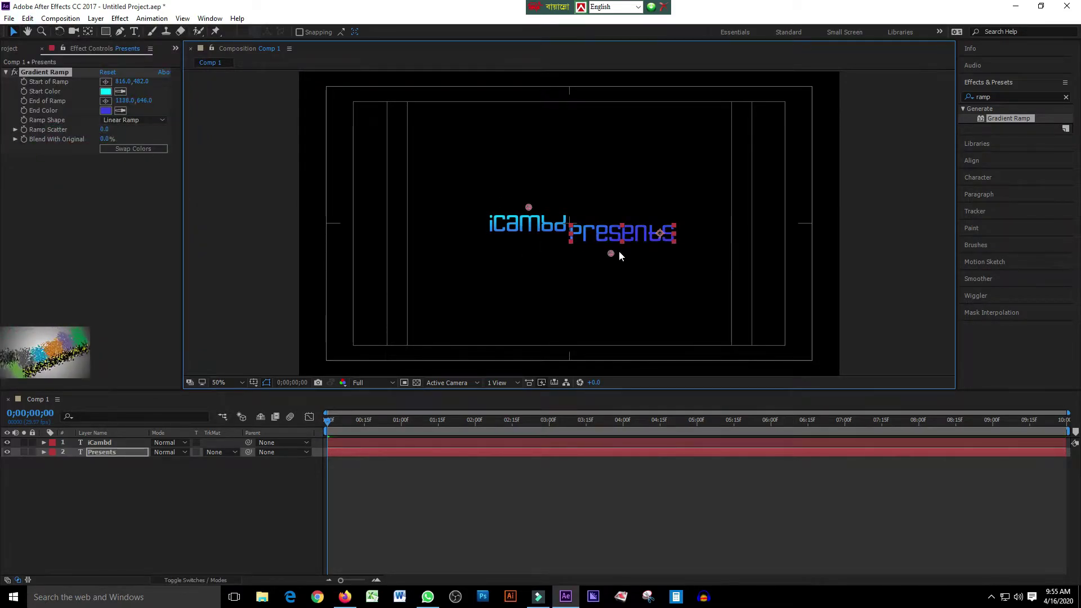
drag(529, 206, 617, 197)
click(435, 234)
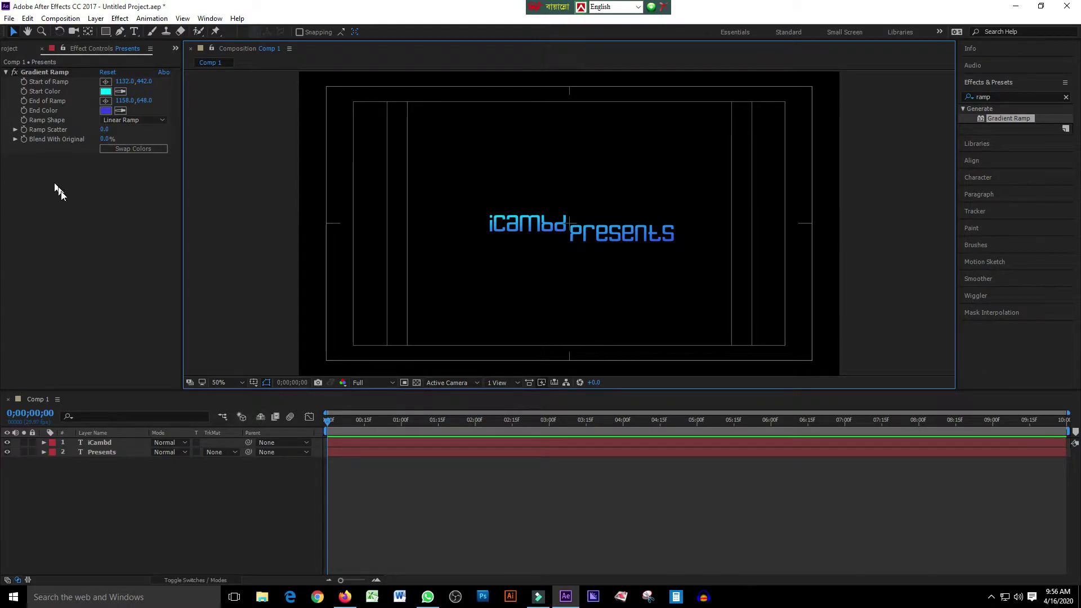
click(105, 32)
Draw a white rectangle over the Presents text and nudge it slightly left.
key(period)
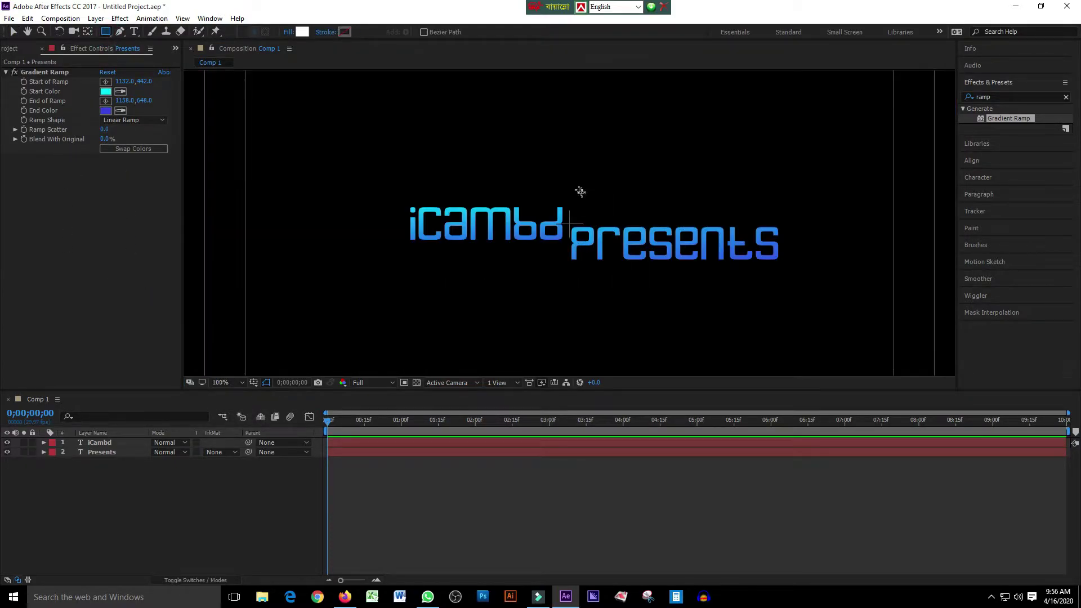
drag(572, 178, 825, 296)
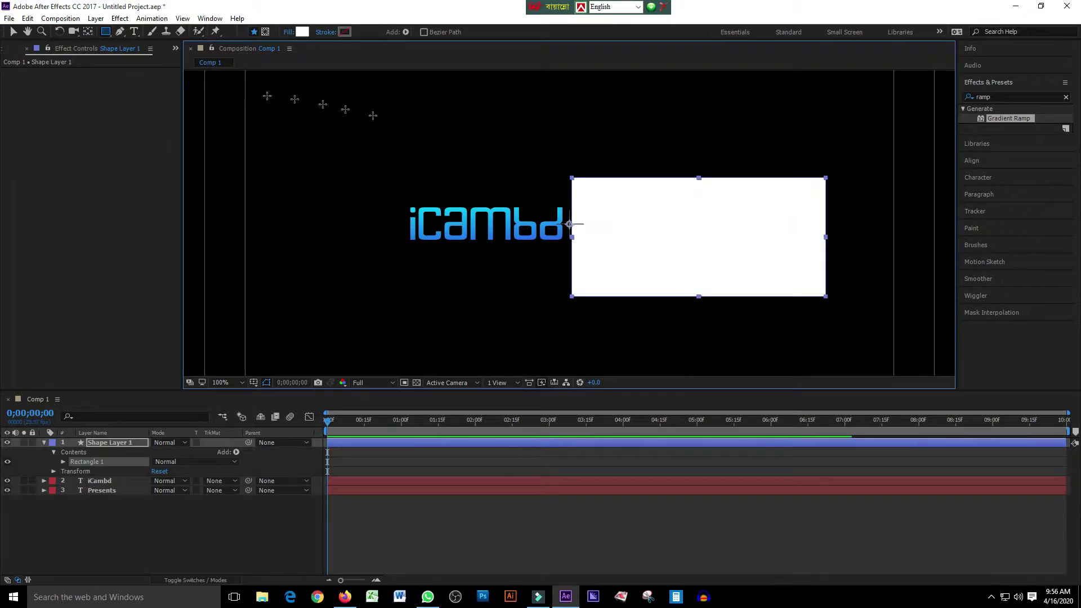
click(14, 31)
click(610, 212)
key(Left)
key(Left)
key(Left)
key(Left)
key(Left)
key(Left)
Duplicate the rectangle layer, place it above Presents, and name the two Shape_Presents and Shape_icambd.
click(119, 445)
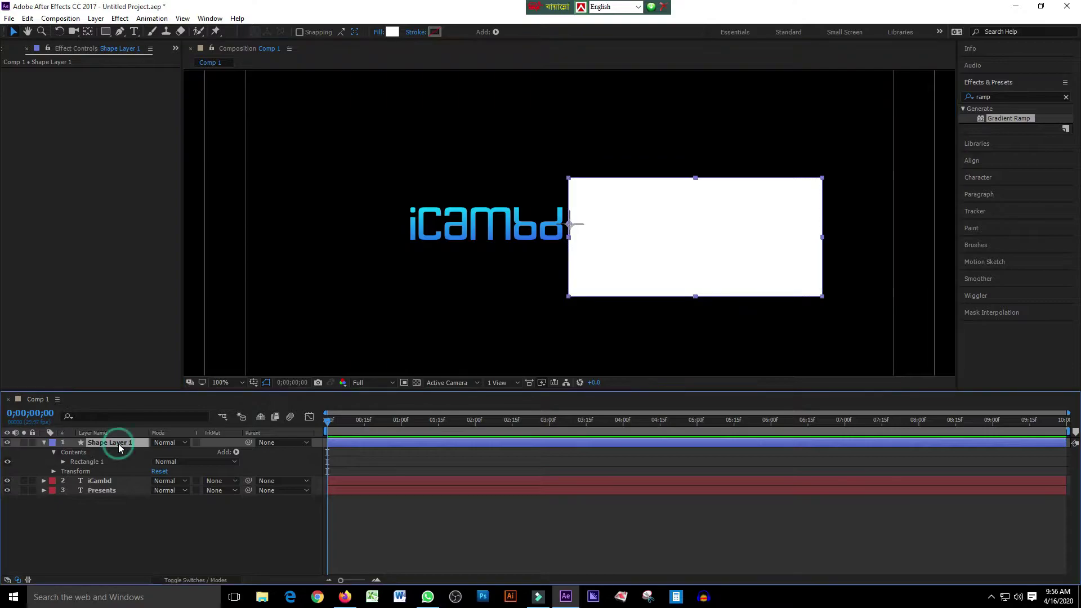
key(ctrl+d)
drag(119, 445, 114, 492)
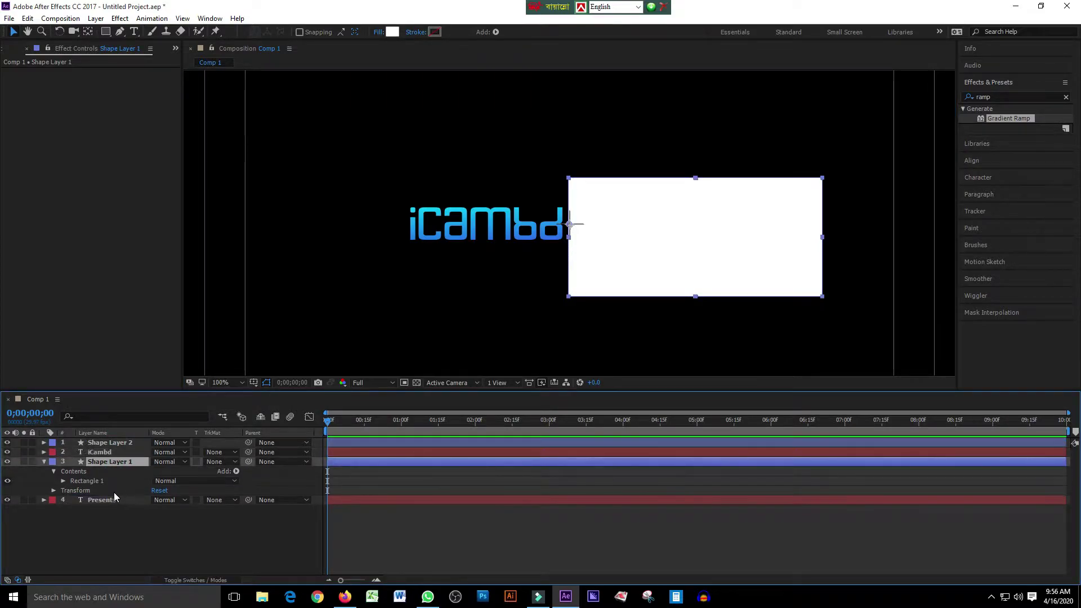
right_click(123, 466)
click(158, 461)
text(Shape_Pre)
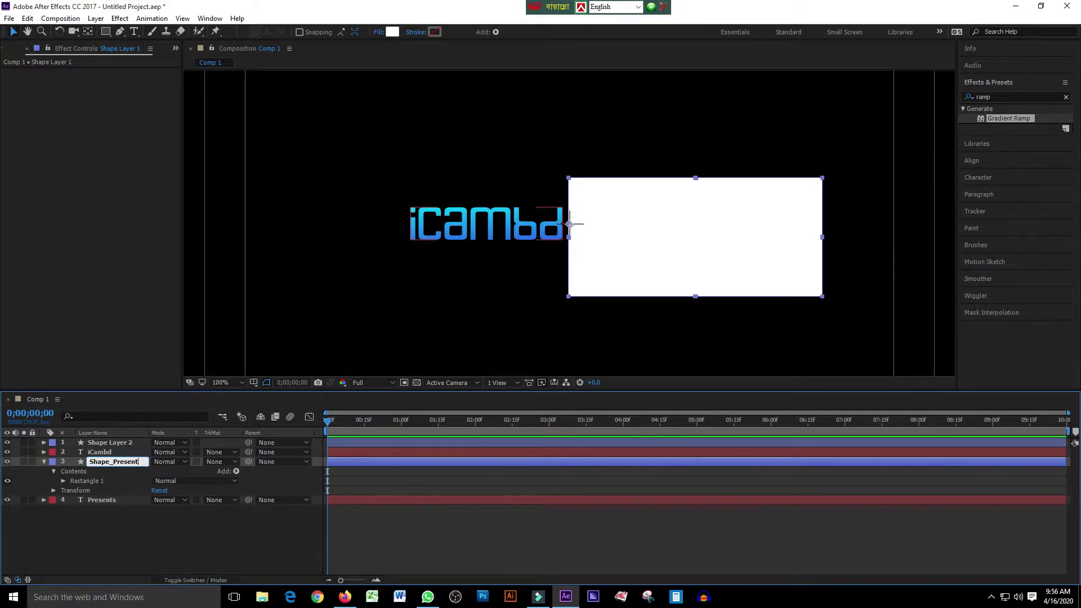
text(sent)
key(Return)
right_click(99, 442)
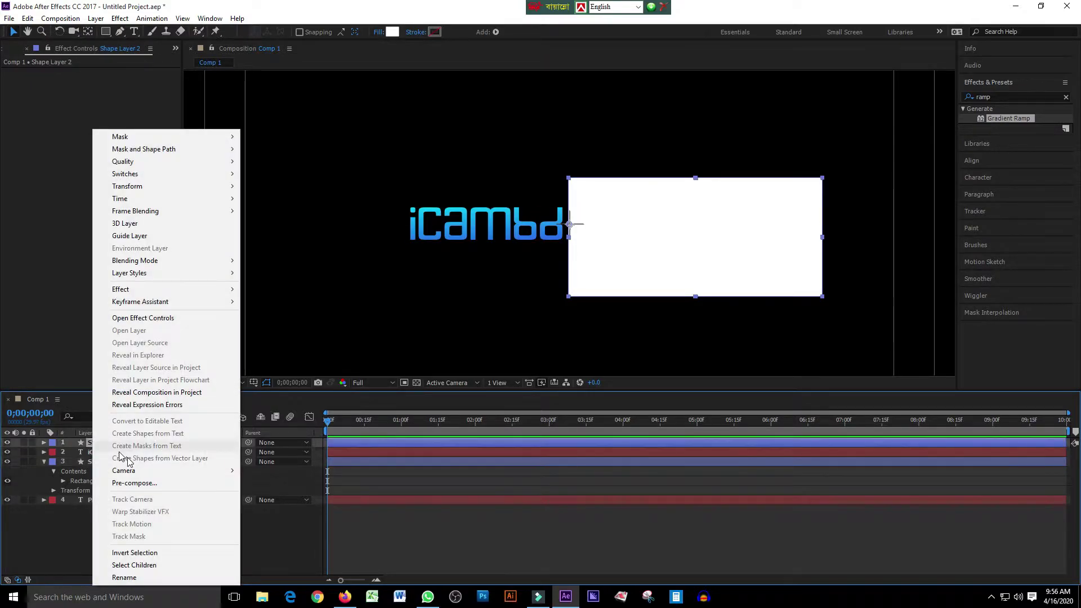
click(144, 580)
text(Shape_icambd)
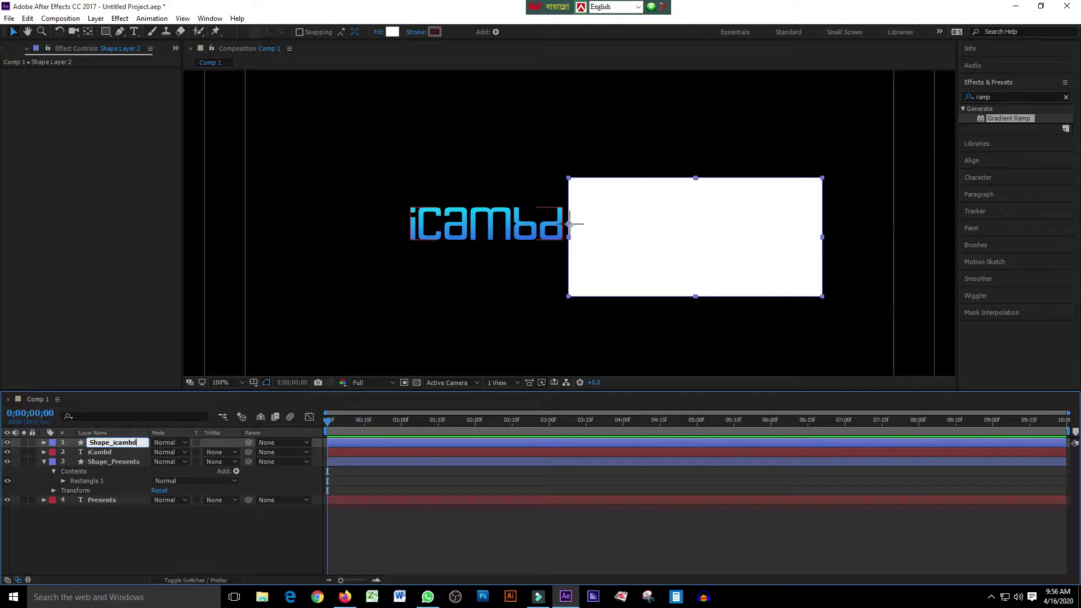
key(Return)
click(44, 462)
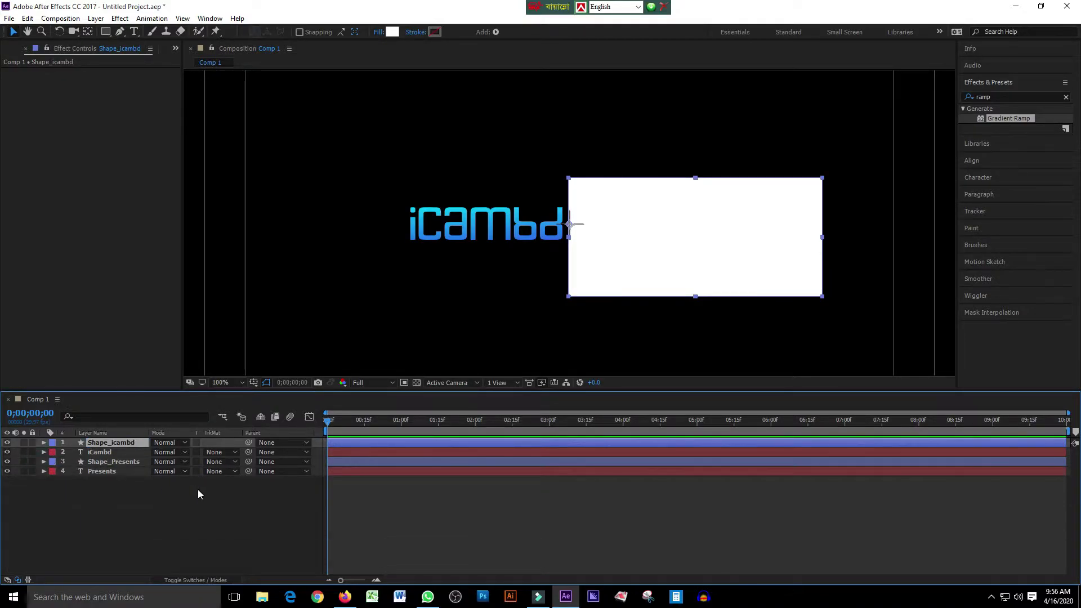
Set the Presents layer's Track Matte to Alpha Matte 'Shape_Presents'.
click(210, 496)
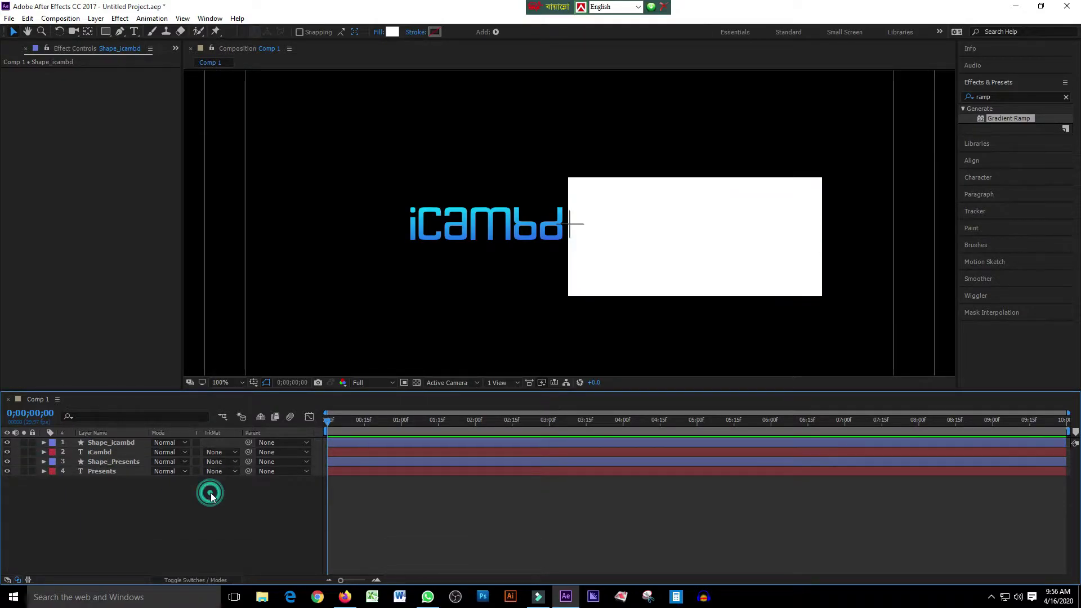
click(234, 472)
click(252, 500)
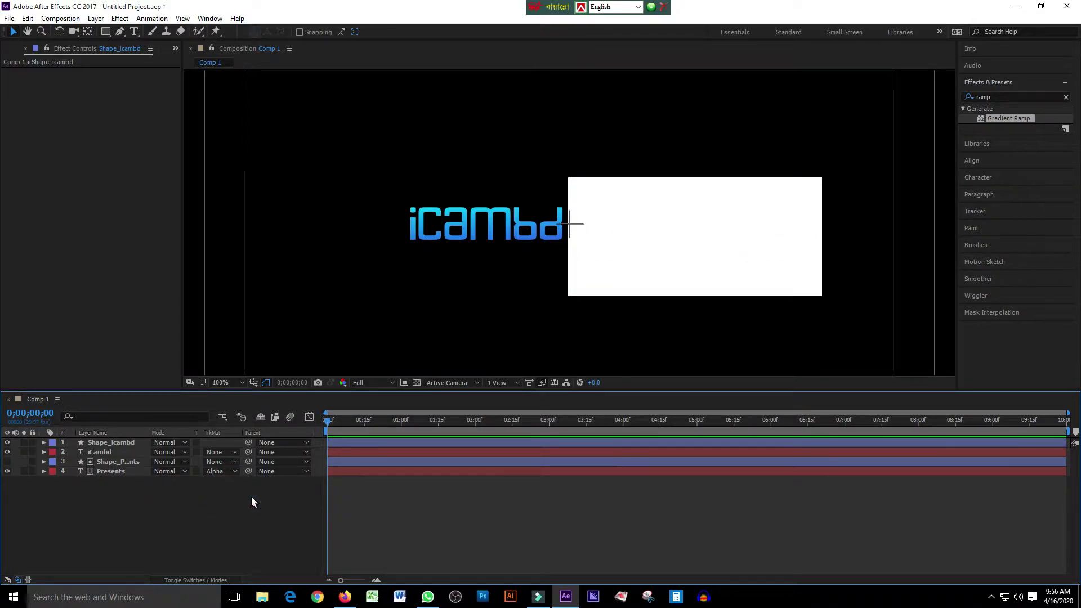
click(231, 462)
click(157, 499)
Set the iCambd layer's Track Matte to Alpha Inverted Matte 'Shape_icambd'.
click(216, 472)
click(165, 487)
click(223, 452)
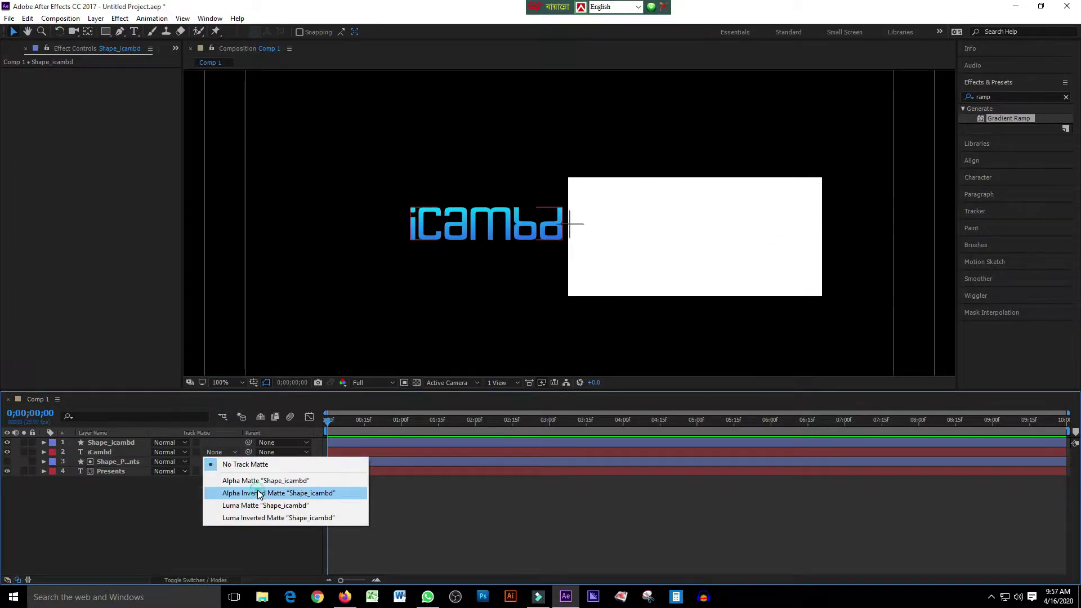
click(237, 493)
click(451, 231)
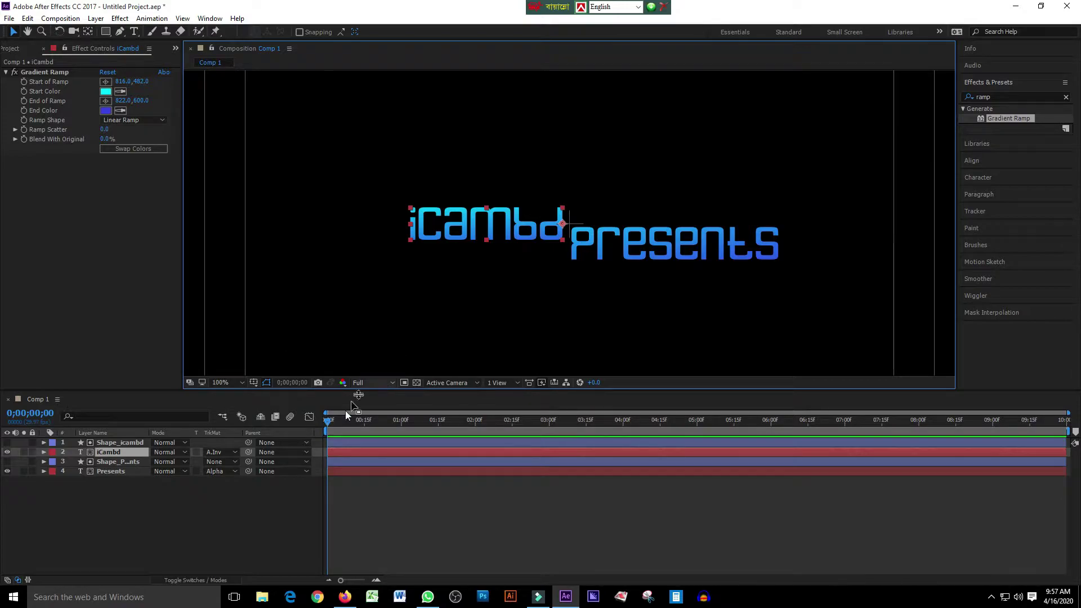
click(111, 471)
Enable Position keyframes on both texts, sliding iCambd right and Presents left behind their mattes.
ctrl+click(110, 454)
key(p)
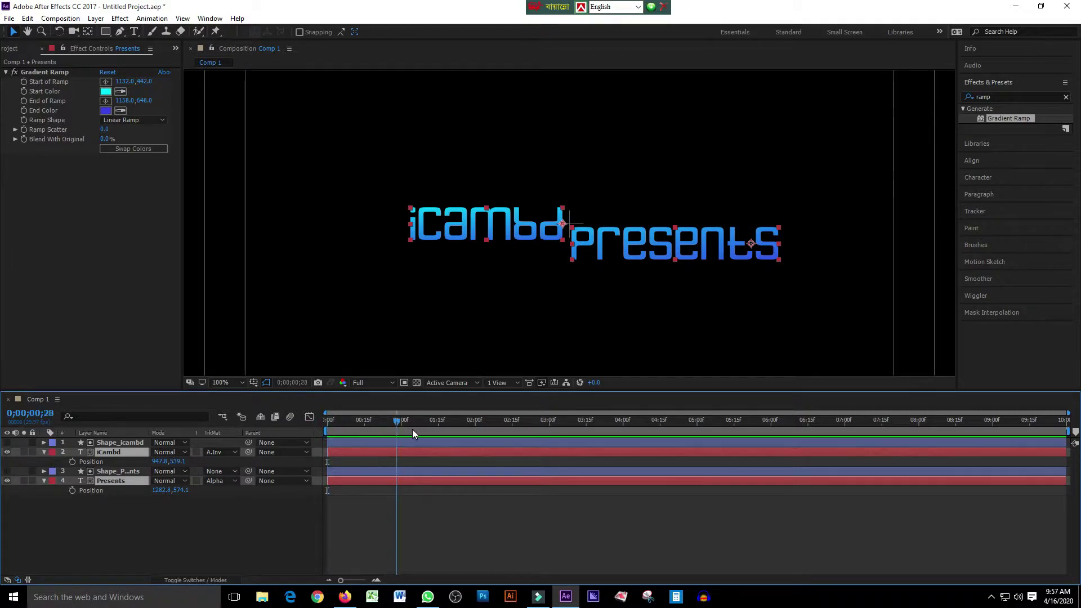
click(72, 461)
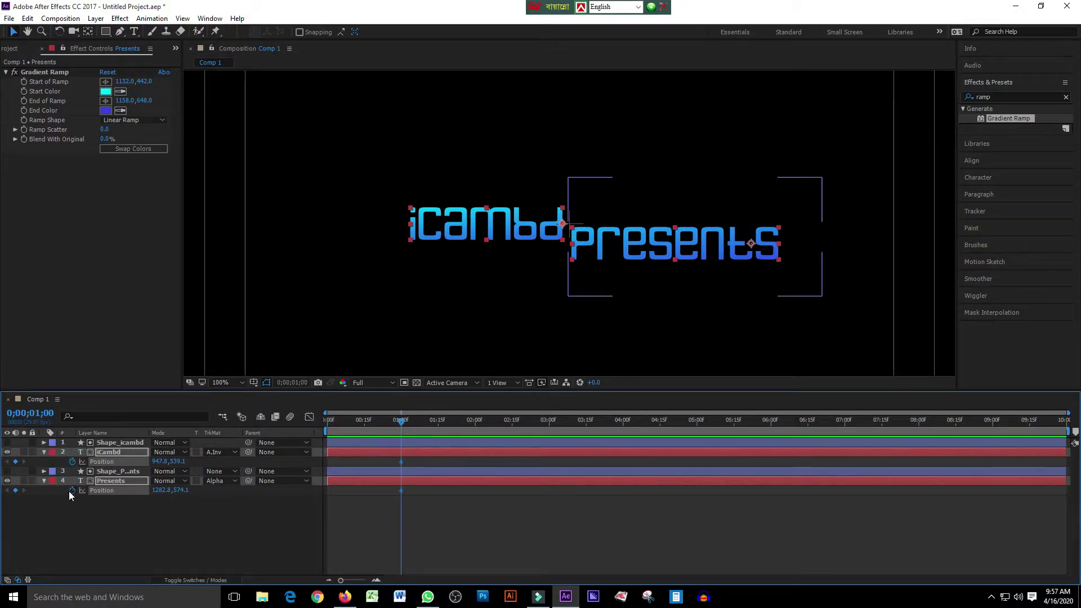
click(370, 464)
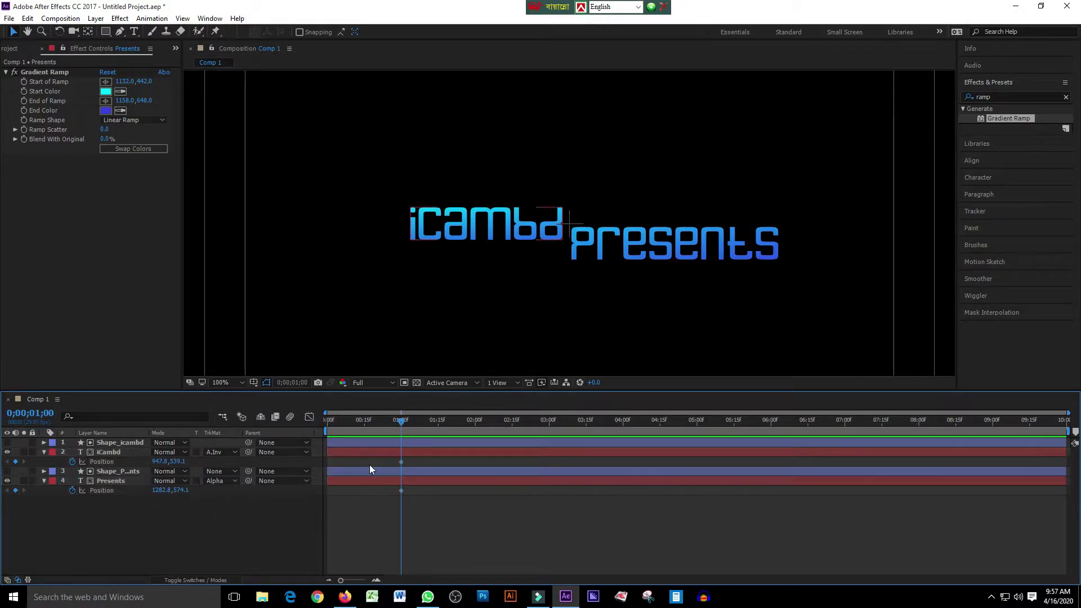
click(123, 454)
drag(463, 231, 620, 230)
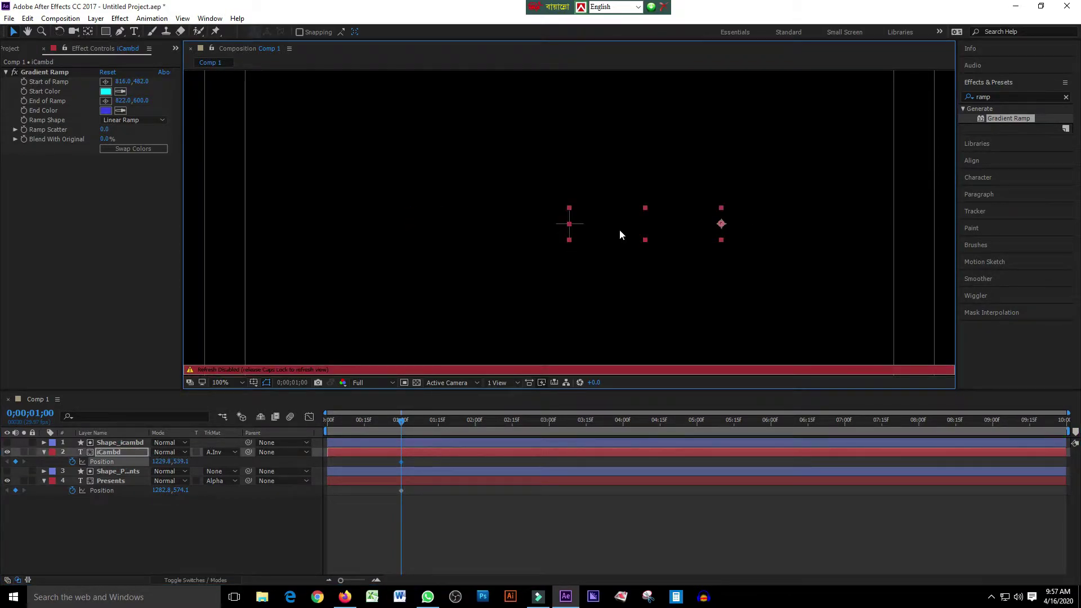
click(116, 482)
drag(765, 257, 544, 256)
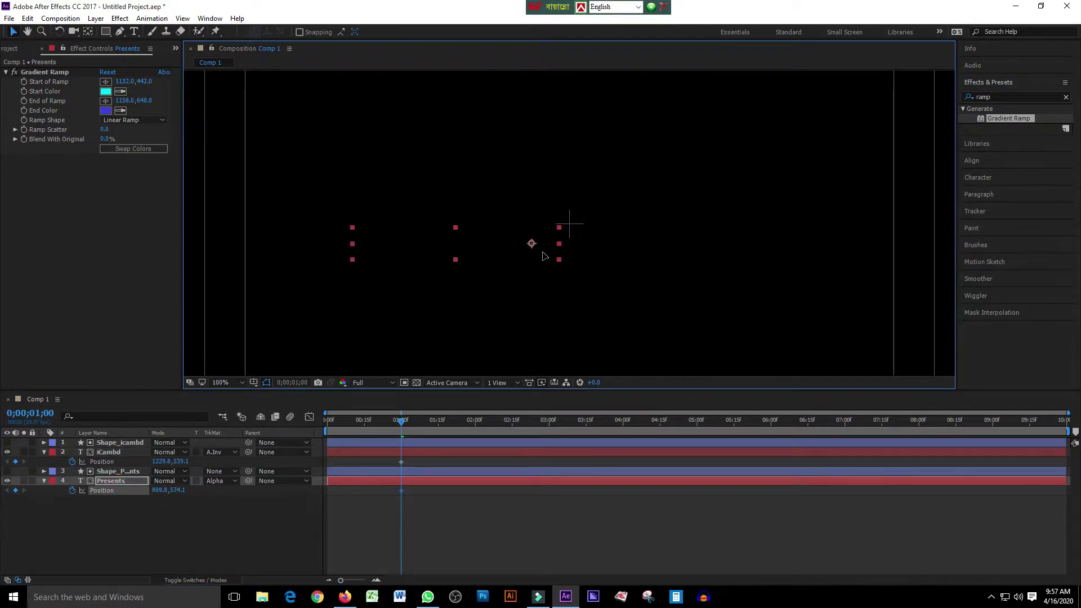
Delete the one-second Position keyframes and shift the hidden-position keyframes to the start.
click(398, 422)
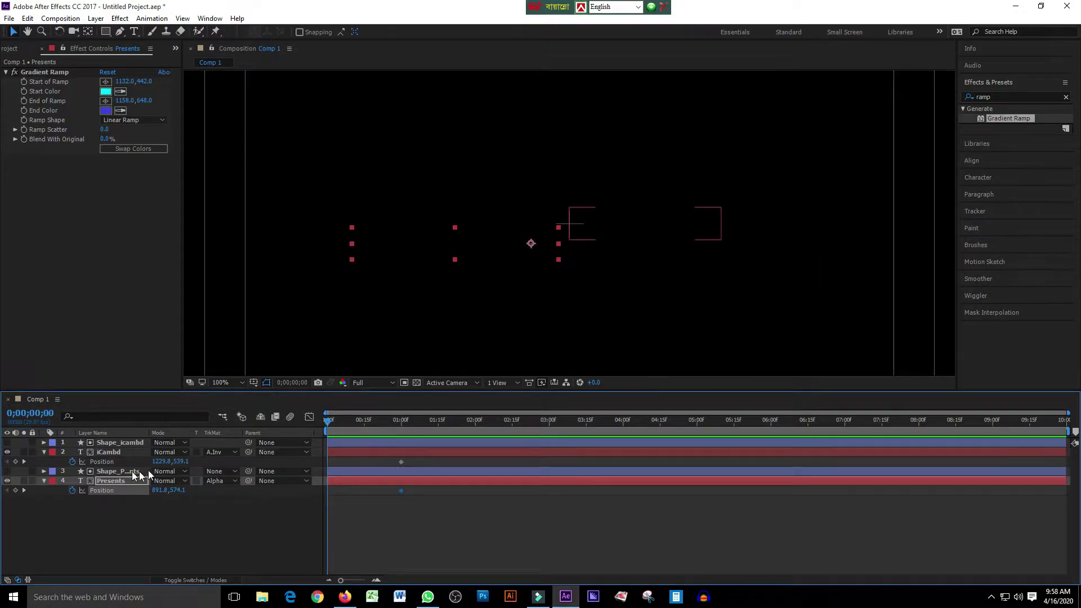
click(15, 462)
click(401, 462)
shift+click(400, 490)
key(Delete)
drag(334, 421, 401, 424)
At one second, keyframe iCambd moved left and Presents moved right into their visible positions.
click(16, 462)
click(15, 491)
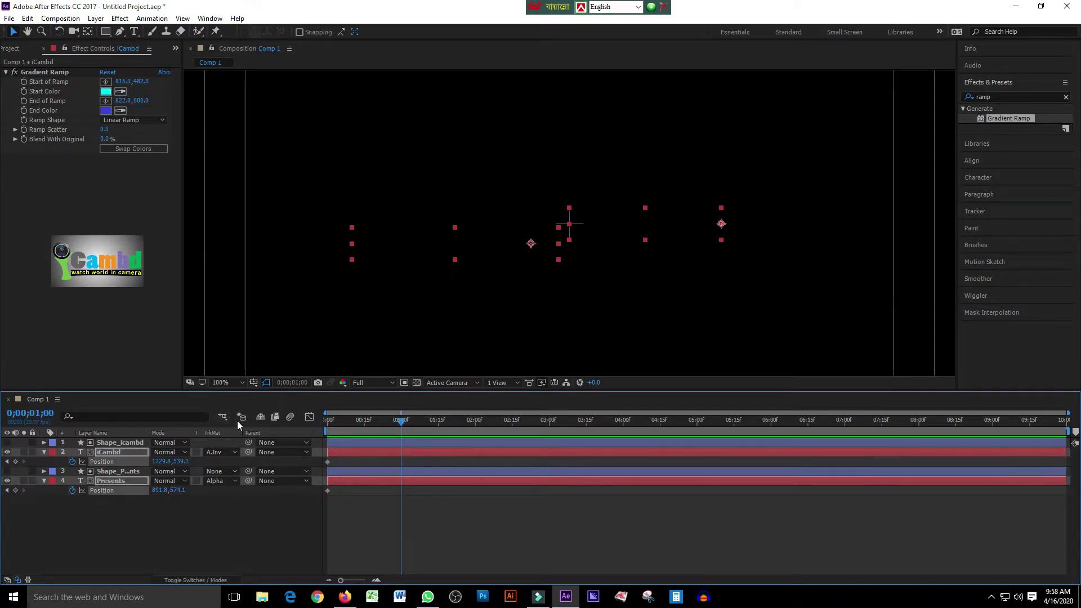
click(16, 463)
click(465, 291)
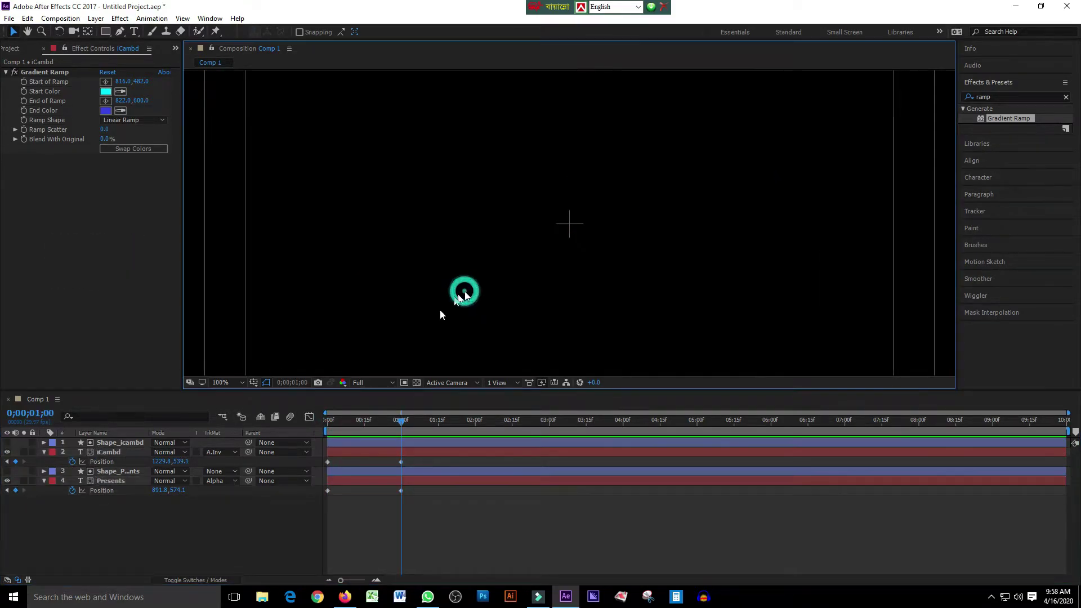
click(681, 216)
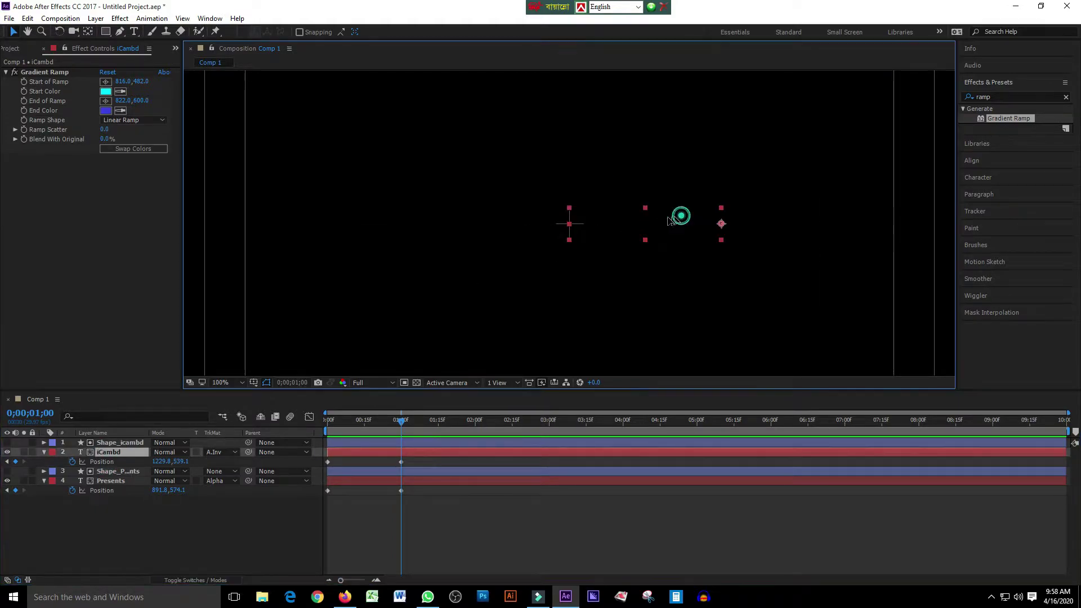
drag(669, 220, 523, 239)
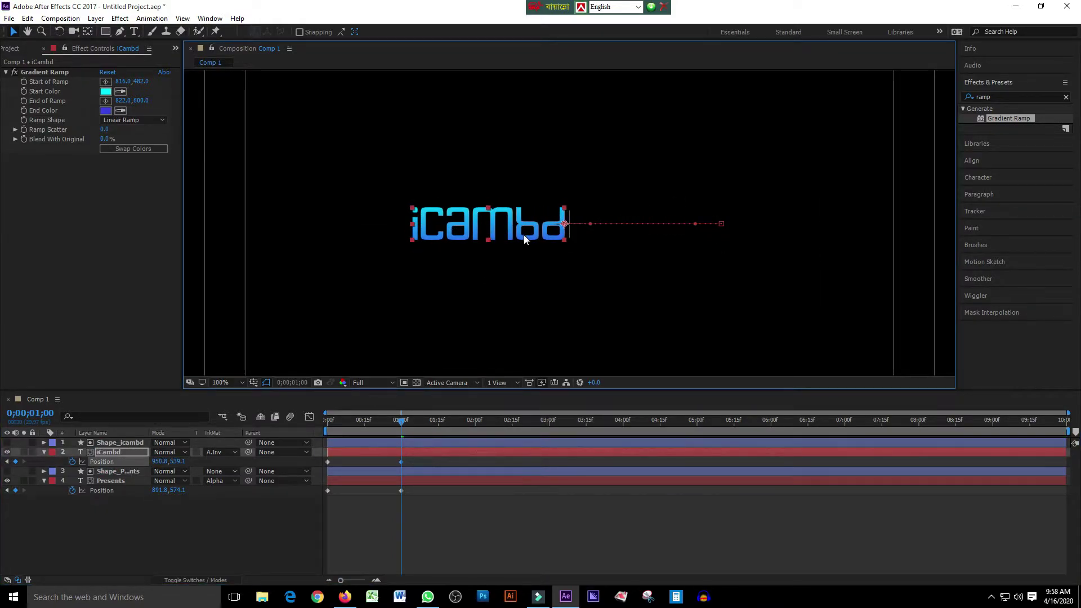
click(112, 482)
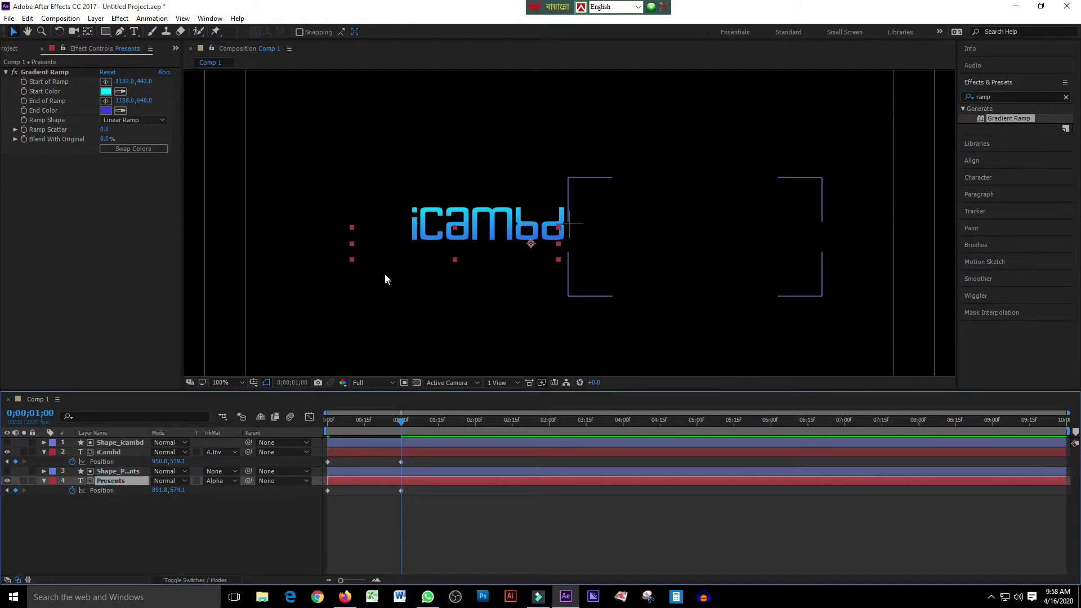
drag(374, 248, 602, 287)
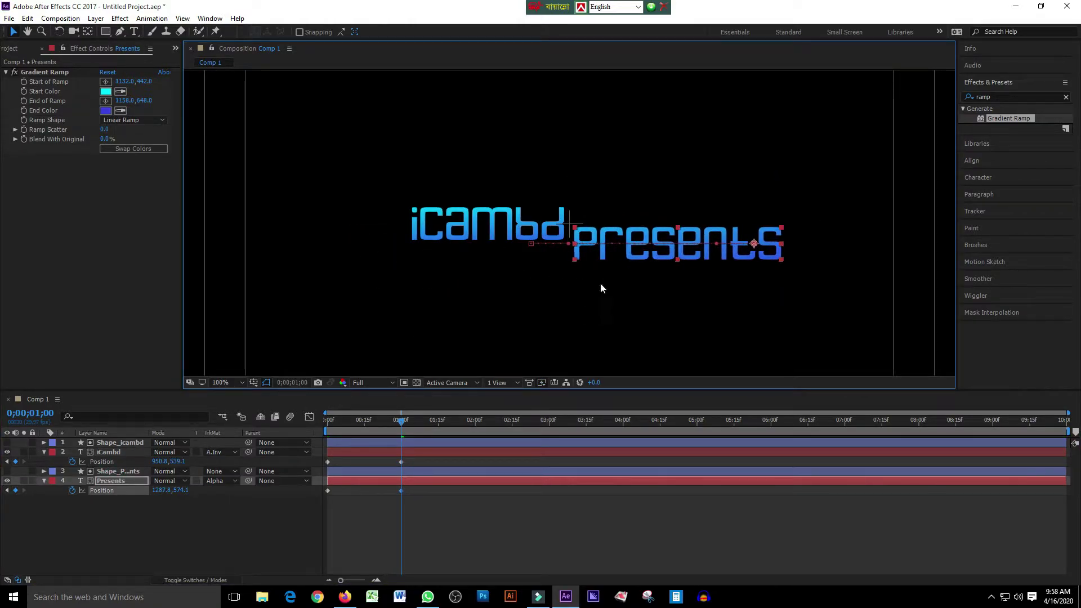
drag(400, 421, 297, 426)
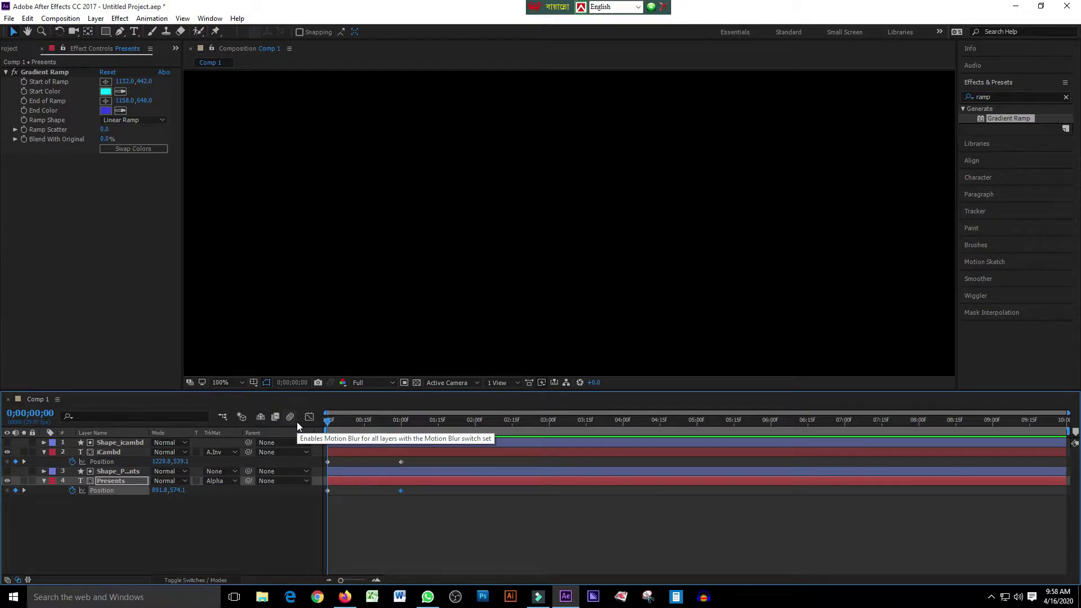
Preview the slide-in animation with the work area ending at about 1;07.
key(space)
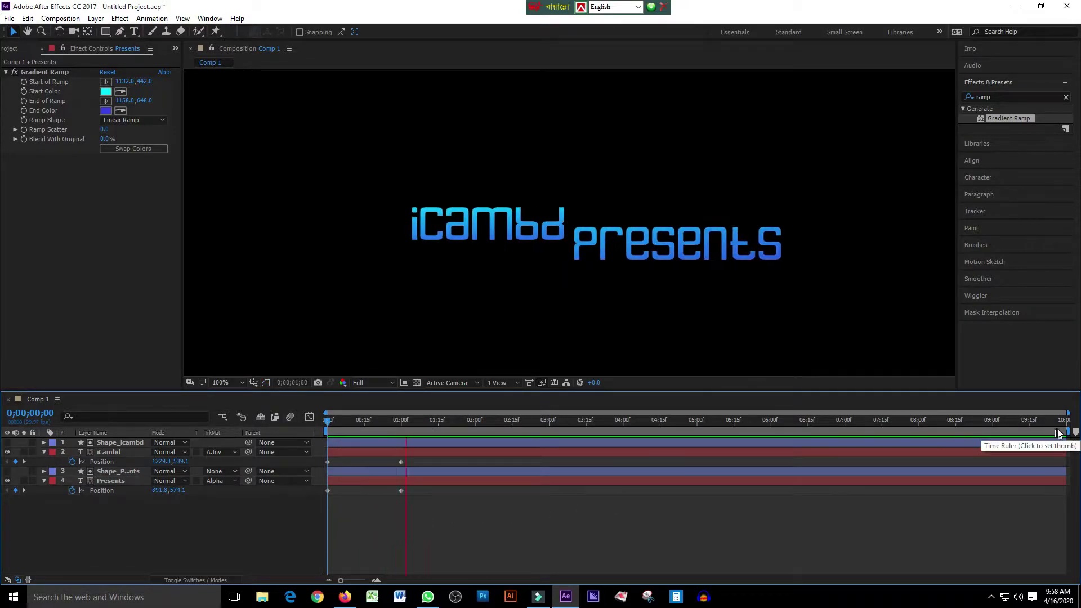
drag(1067, 432, 419, 466)
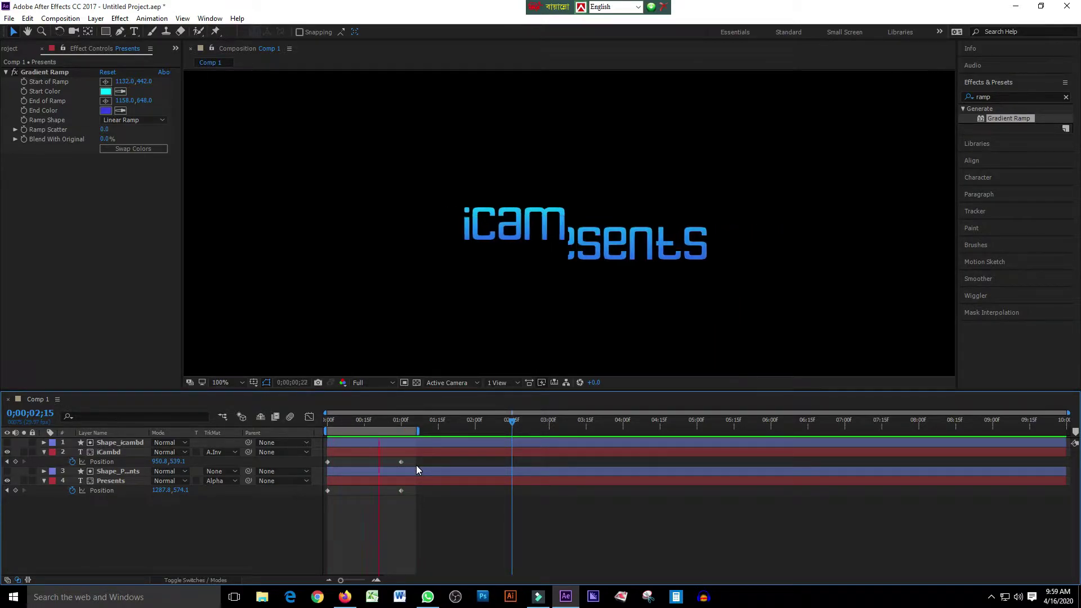
key(space)
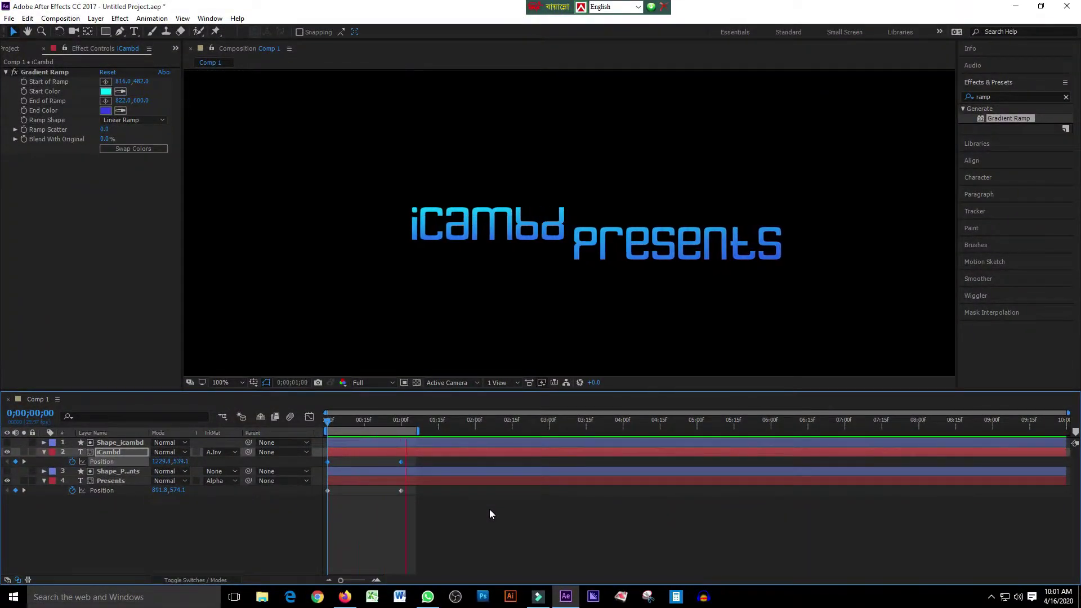
key(space)
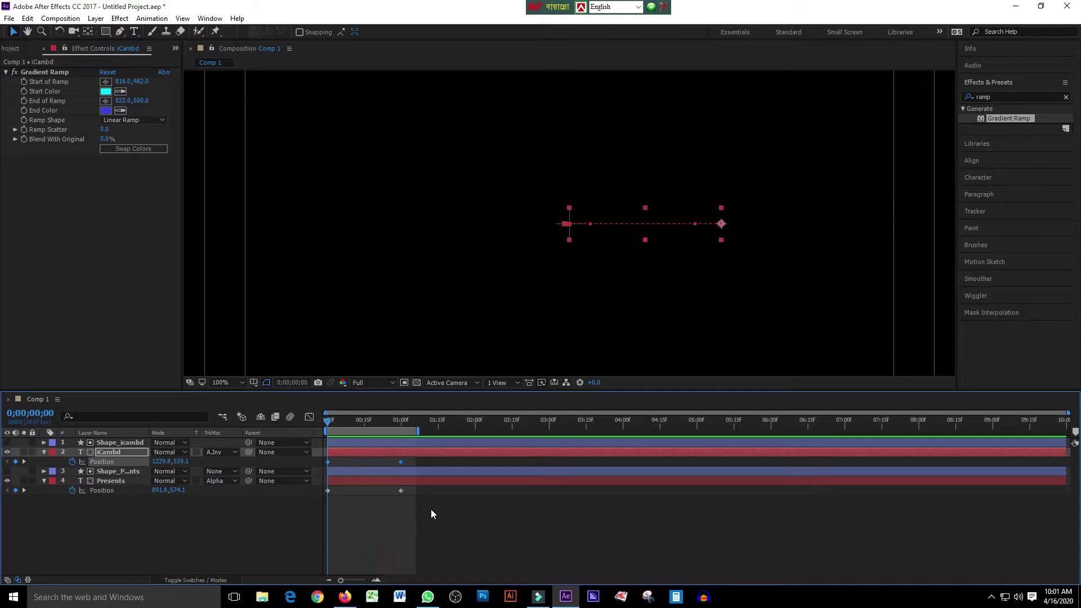
Ease the first Position keyframe with 80% incoming and outgoing influence.
click(330, 422)
key(space)
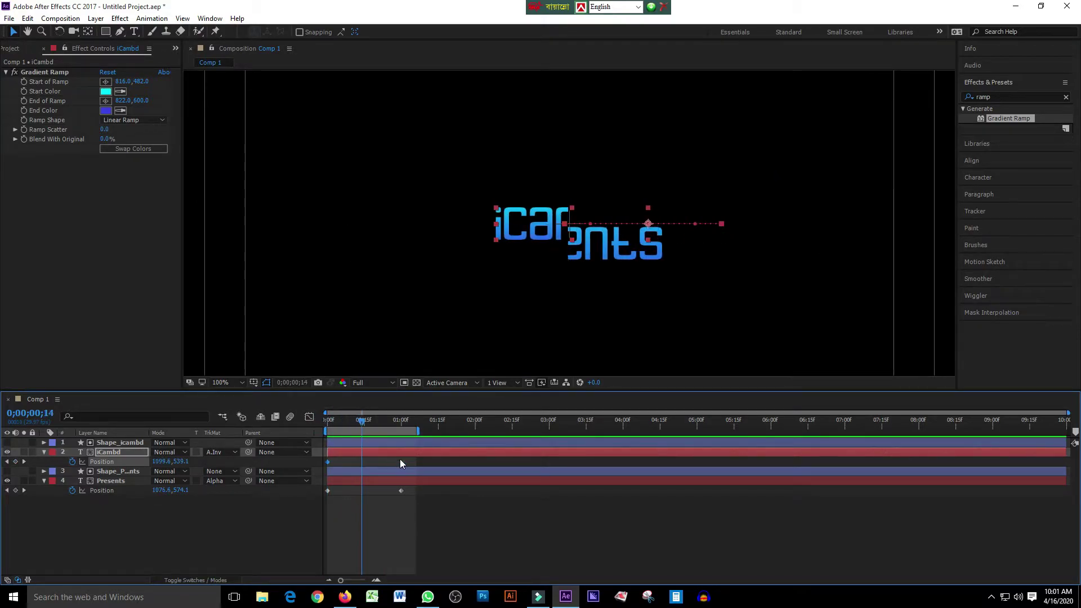
right_click(327, 462)
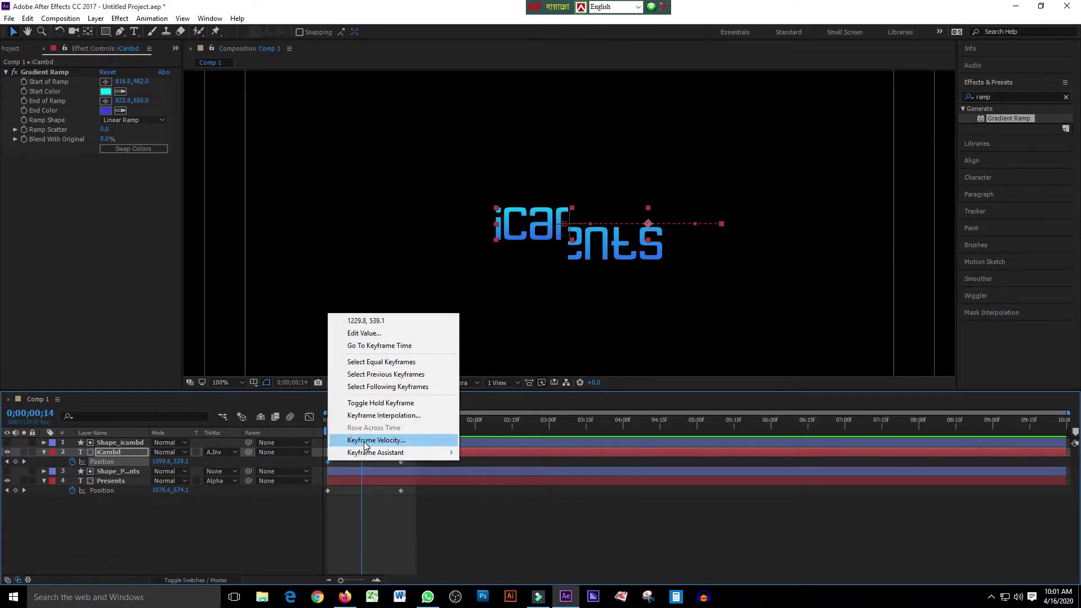
click(366, 441)
click(442, 292)
text(0)
key(Tab)
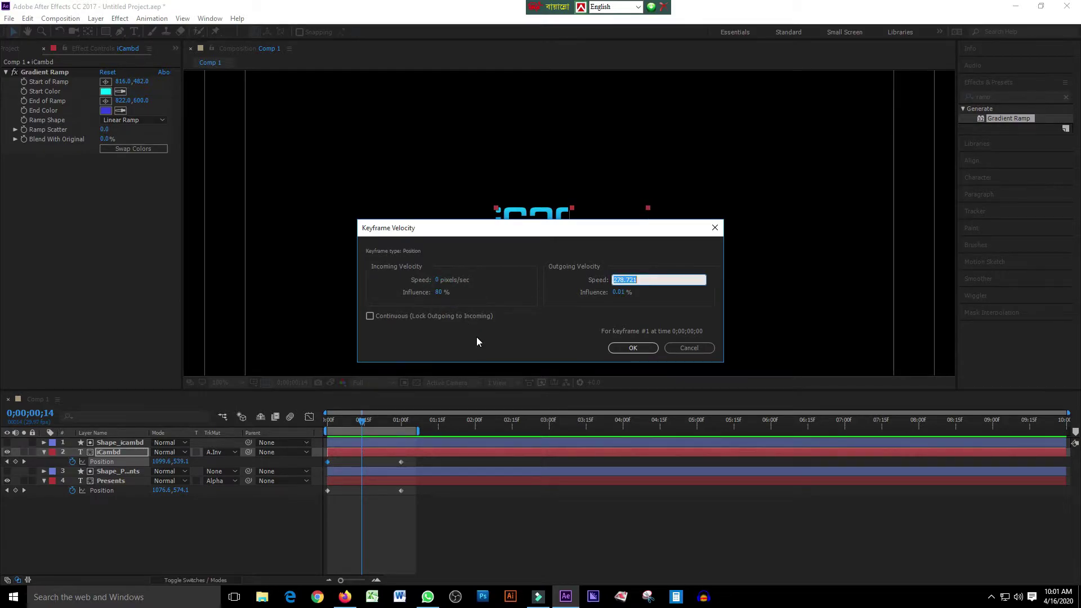
click(621, 292)
text(80)
key(Return)
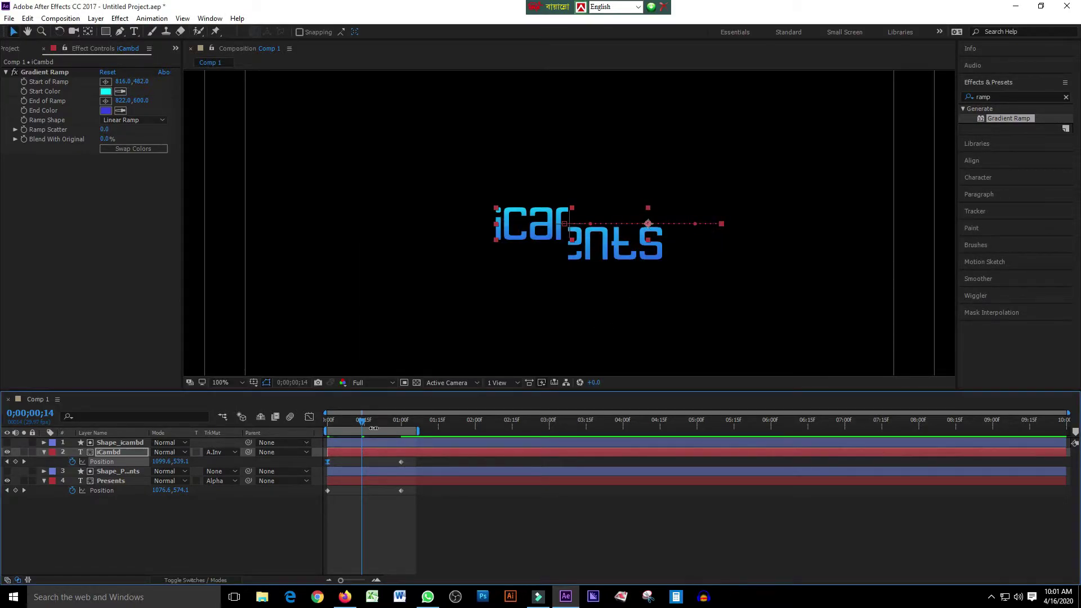
Preview the eased slide-in, then give iCambd's Position keyframes 80% influence.
drag(352, 428, 318, 426)
key(space)
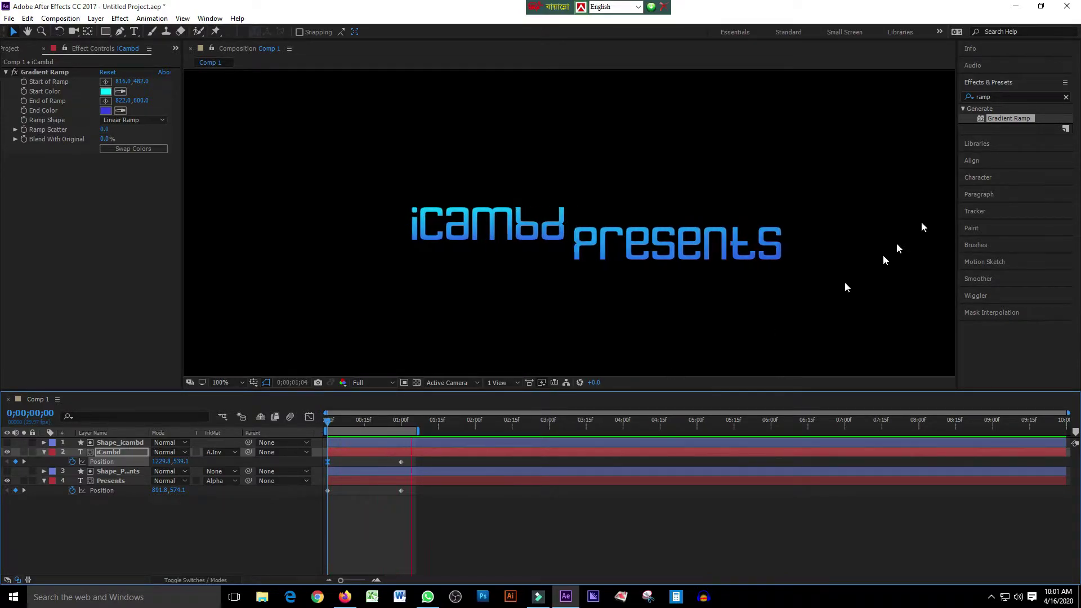
key(space)
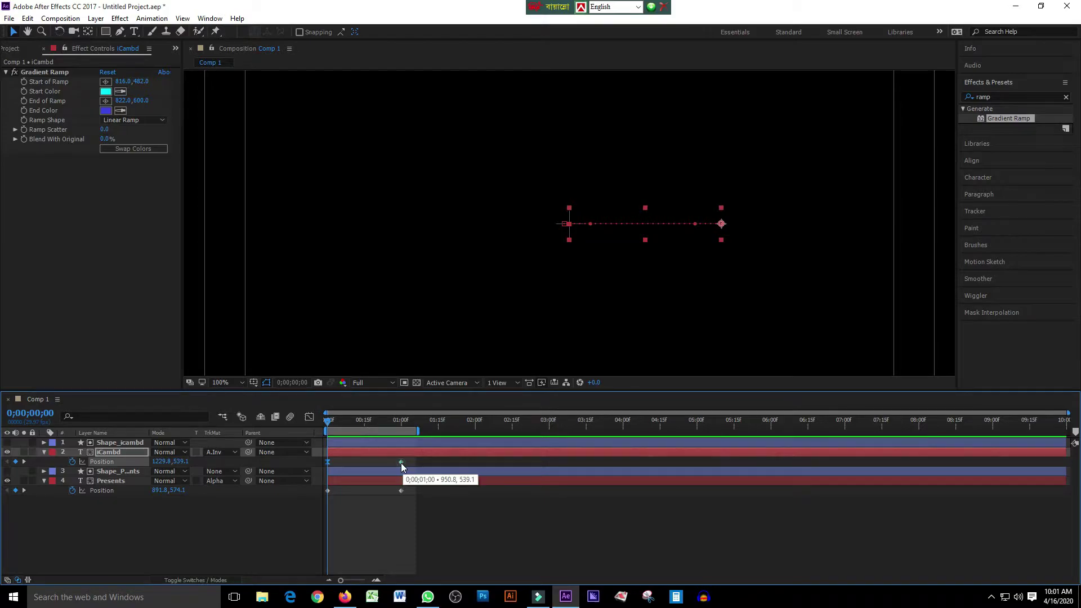
right_click(329, 462)
click(372, 443)
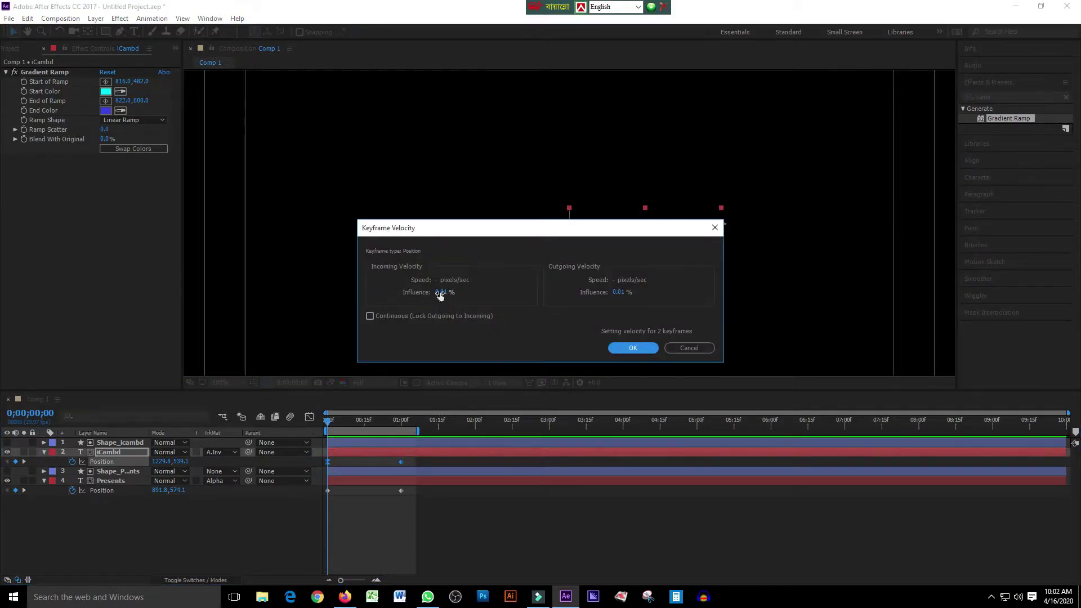
text(0)
key(Tab)
click(625, 292)
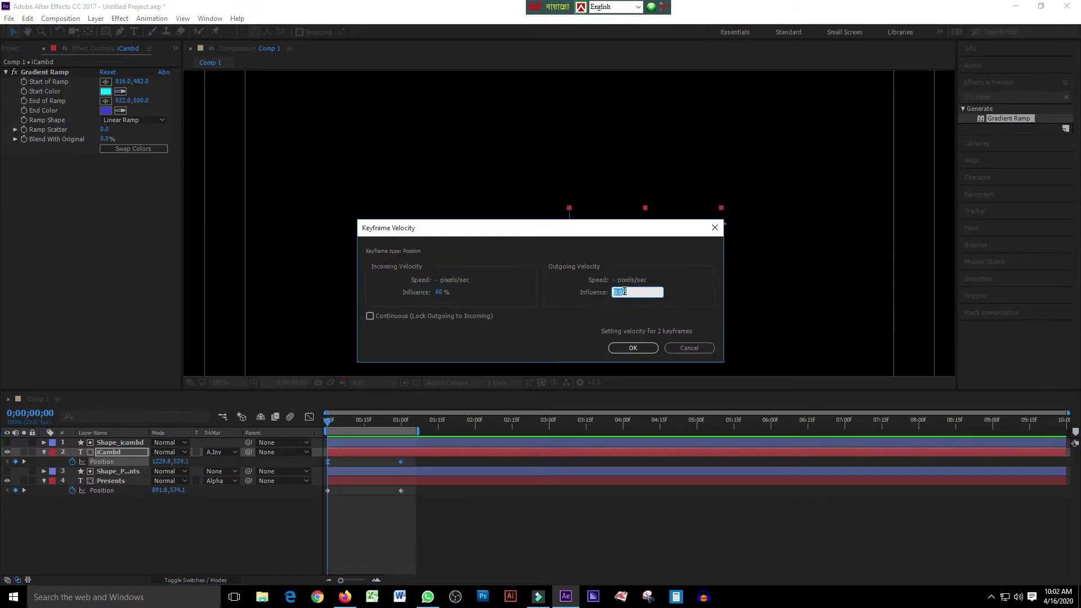
text(80)
key(Return)
Give the Presents layer's Position keyframes 80% incoming and outgoing influence.
click(401, 491)
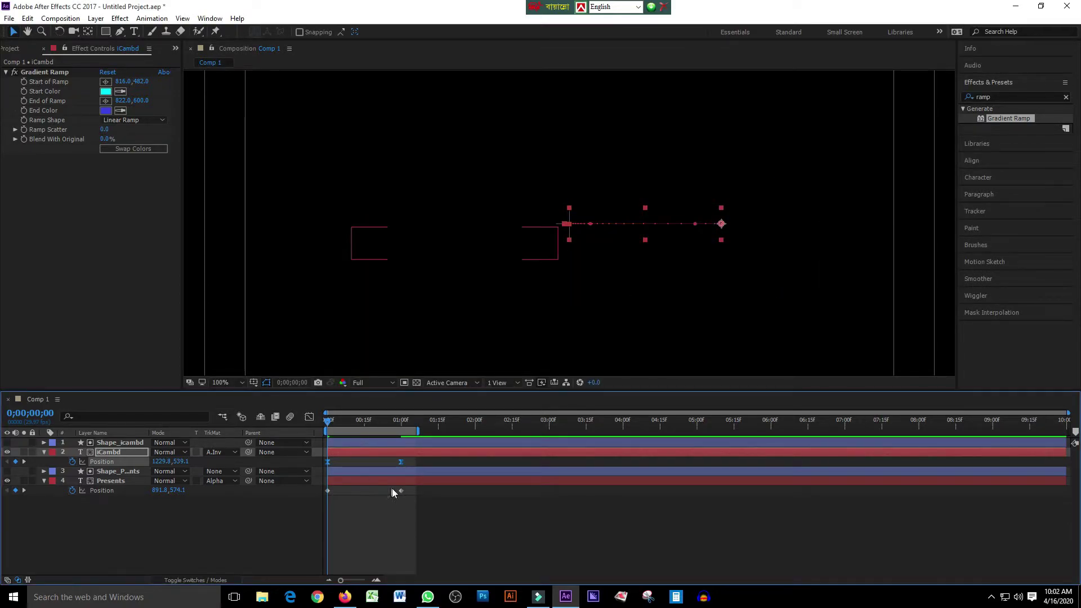
right_click(330, 493)
click(372, 471)
click(445, 294)
text(0)
key(Tab)
key(Tab)
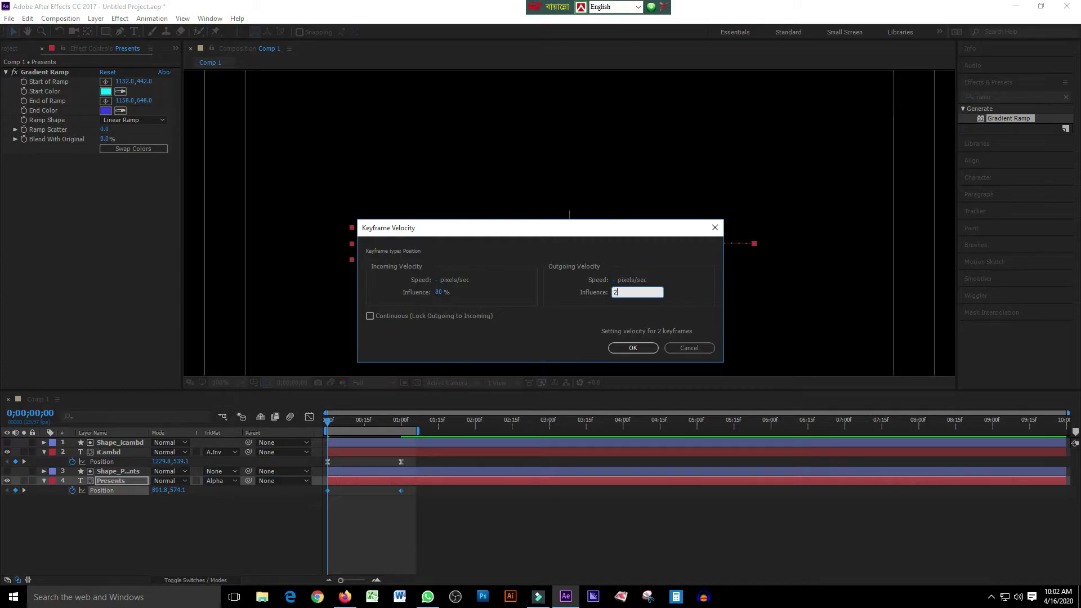
text(80)
key(Return)
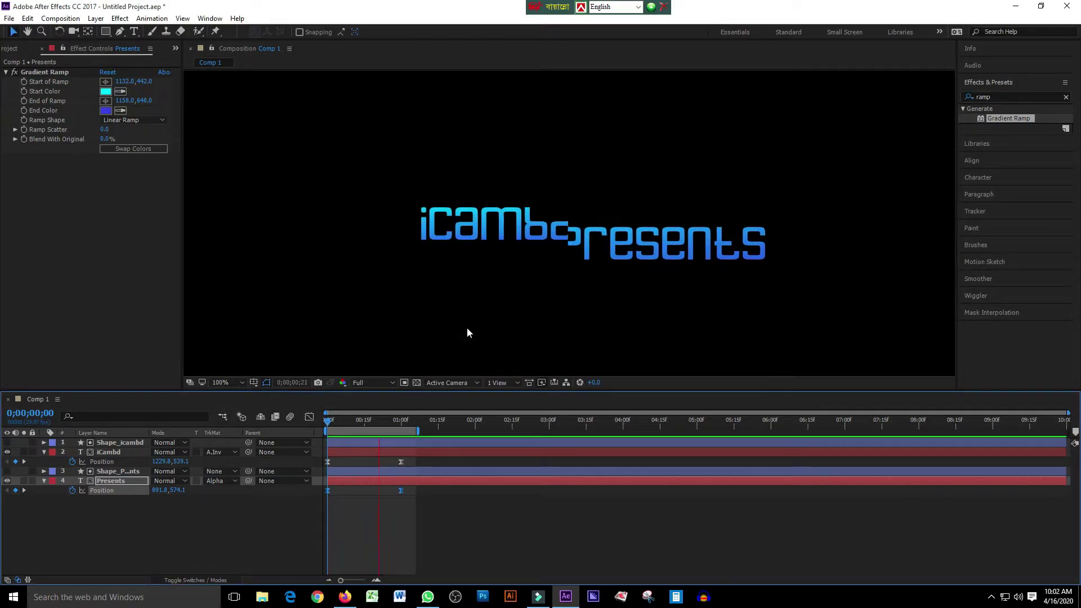
Extend the composition's work area end to nearly seven seconds.
key(comma)
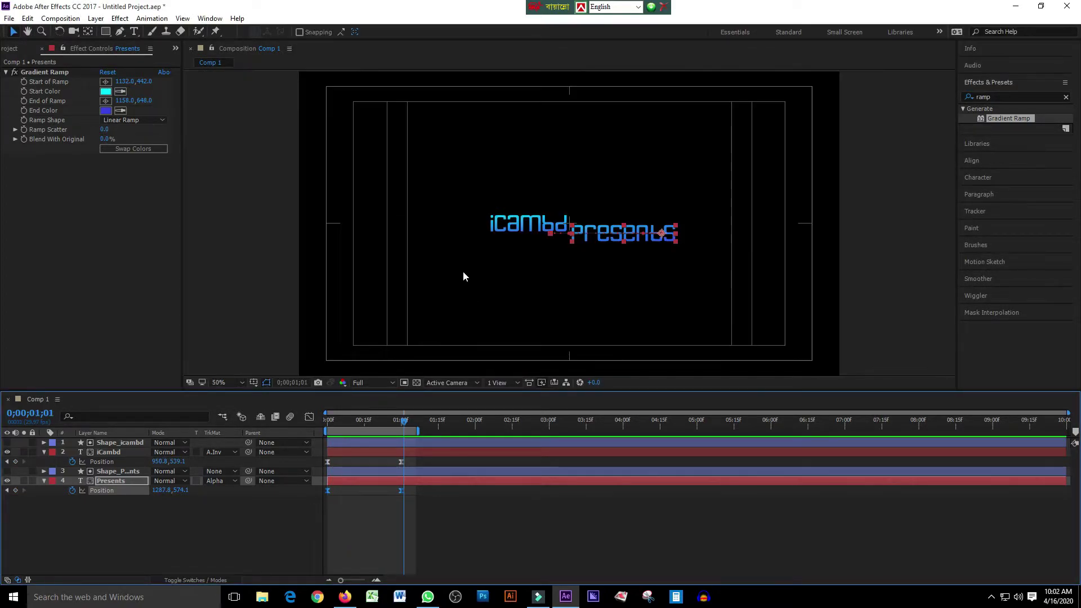
click(399, 421)
click(401, 421)
drag(418, 431, 831, 438)
click(865, 331)
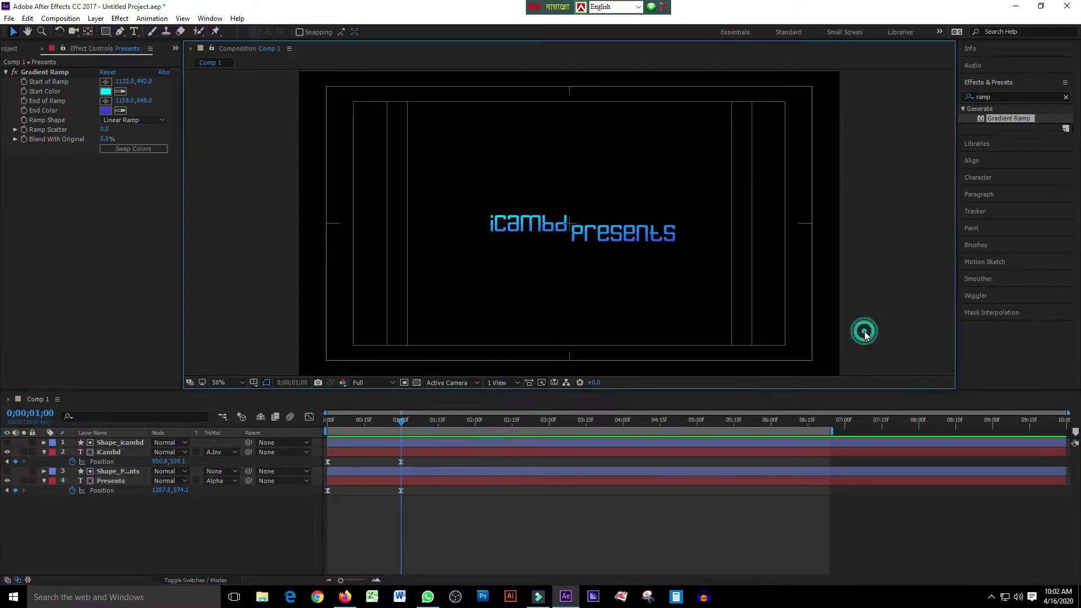
click(120, 31)
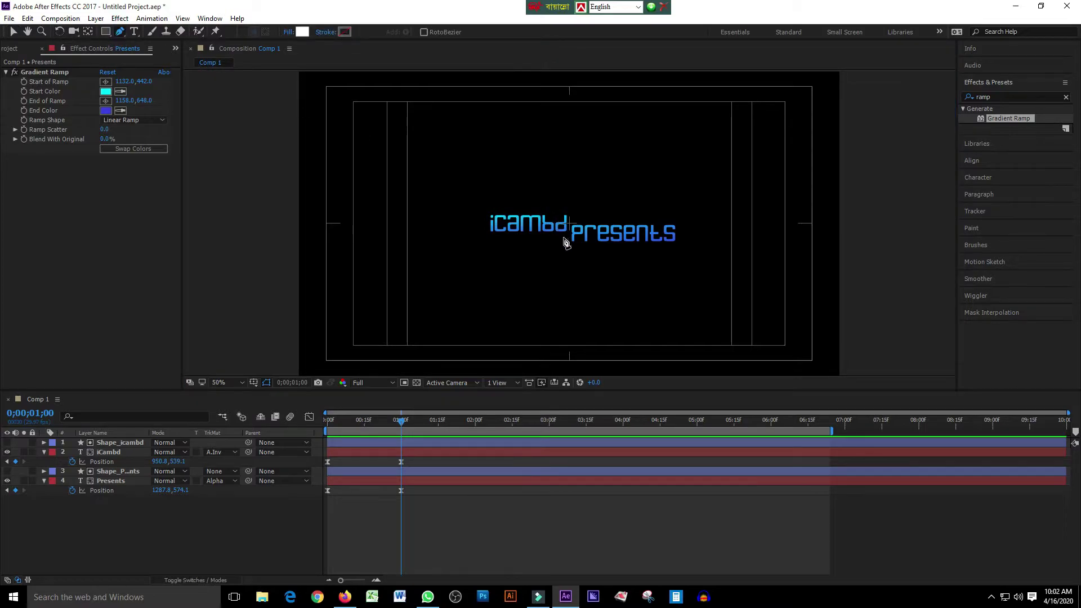
key(period)
Draw a closed Pen path from above iCambd, down at the middle and right under Presents.
click(404, 195)
click(572, 196)
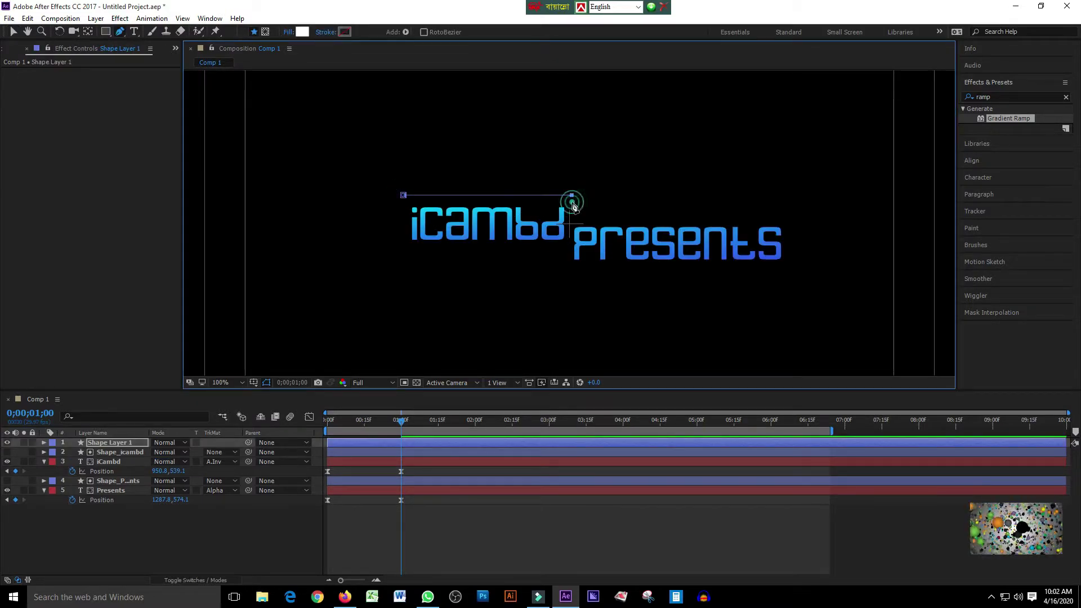
click(572, 272)
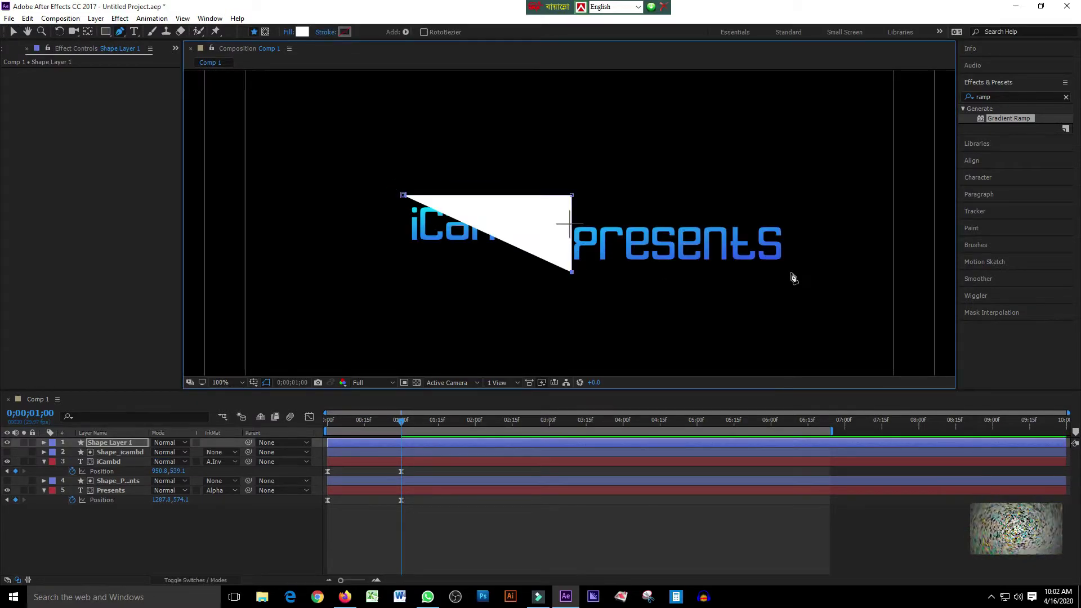
click(788, 273)
click(403, 195)
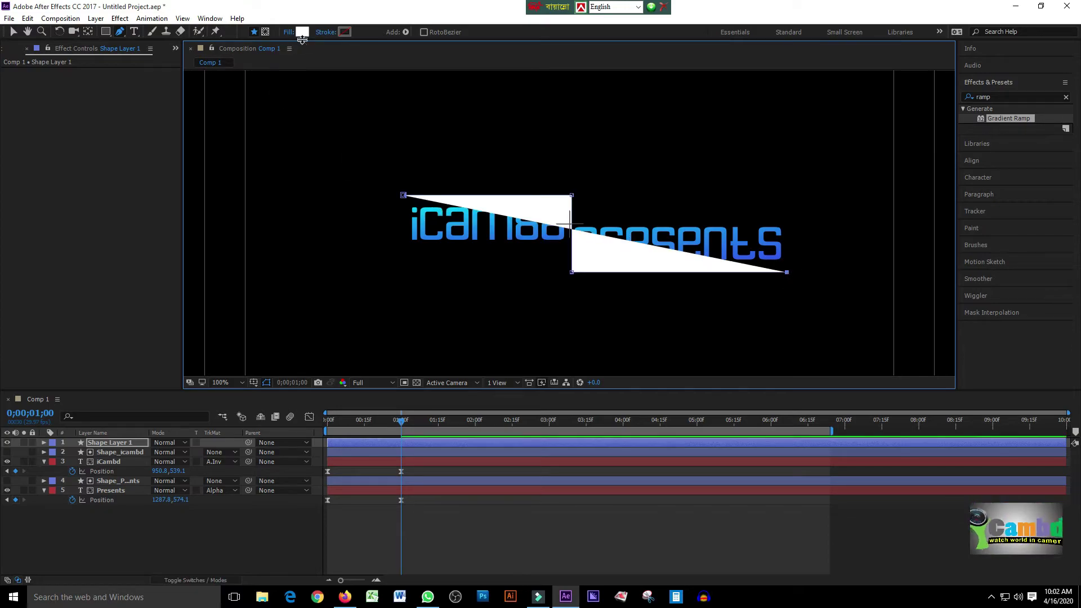
Set the new shape's stroke to Solid Color and its fill to None.
click(327, 32)
click(496, 266)
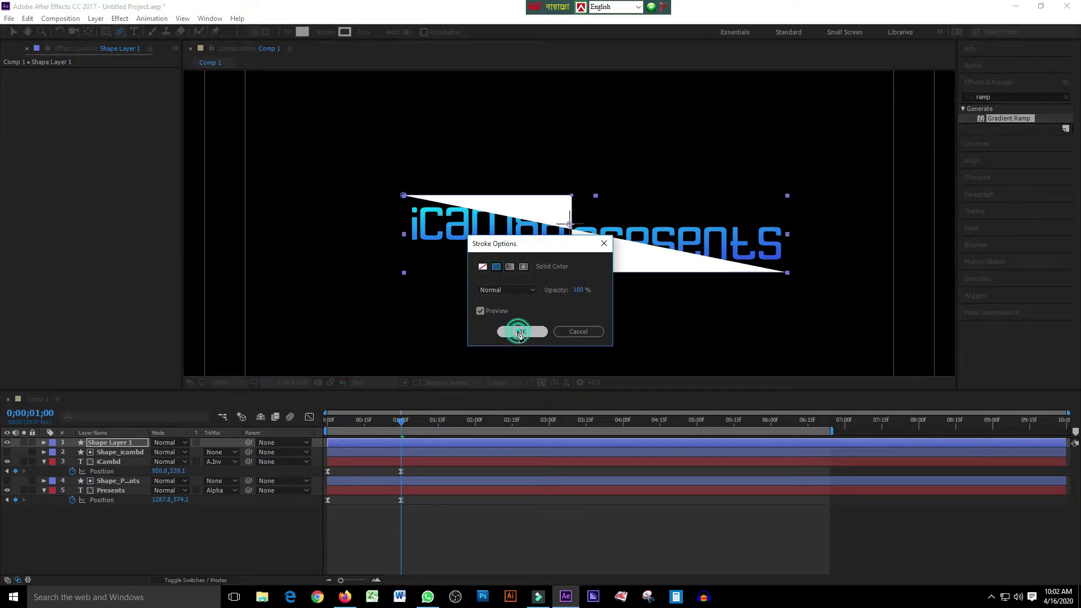
click(522, 332)
click(302, 32)
click(482, 267)
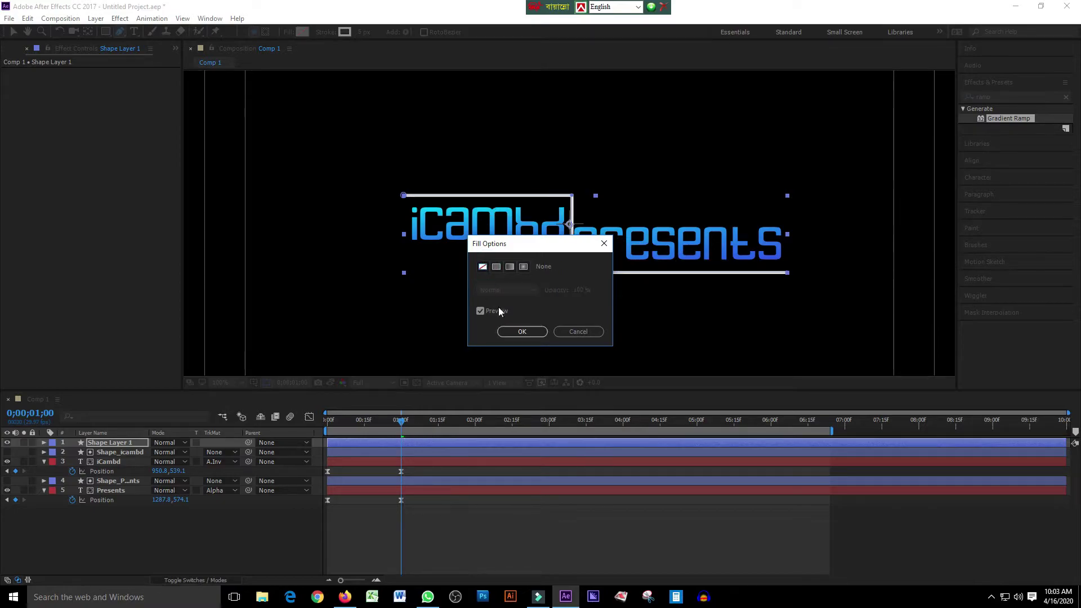
click(522, 332)
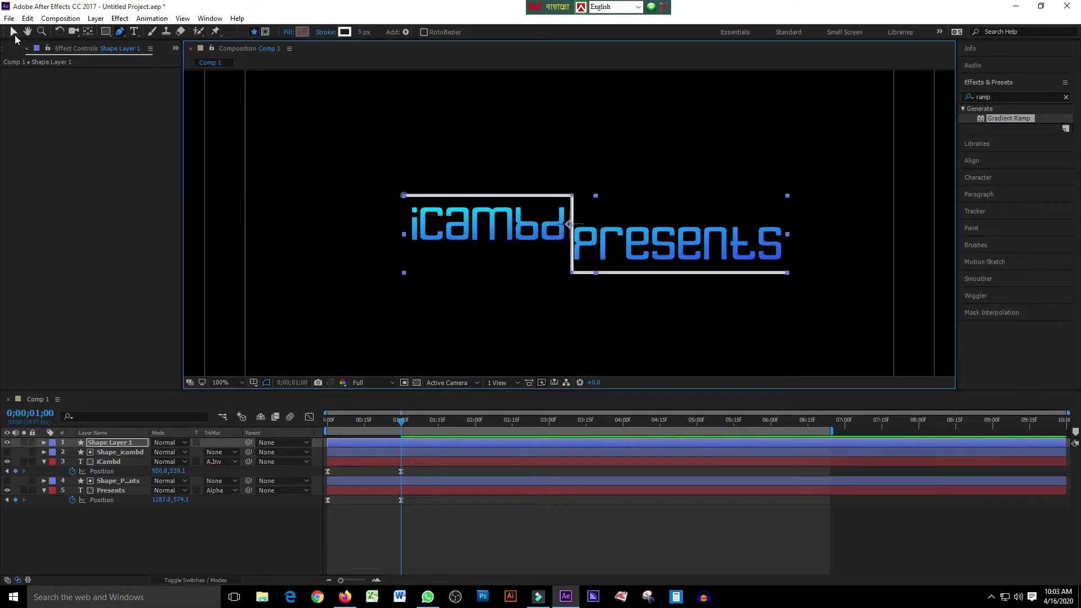
Collapse the text layers' properties and copy iCambd's Gradient Ramp effect.
click(14, 32)
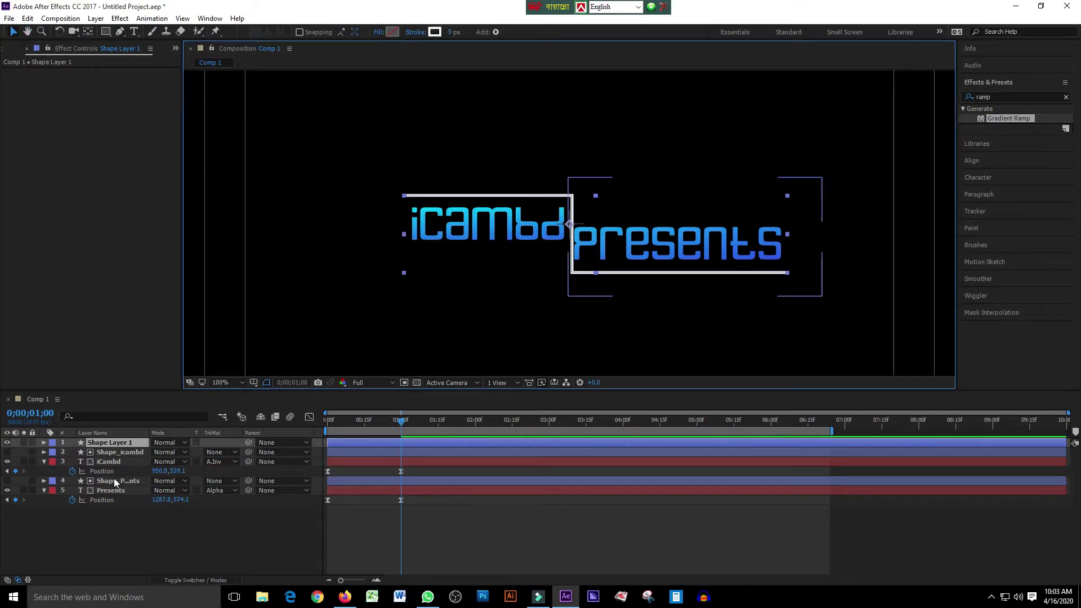
click(45, 462)
click(42, 472)
click(42, 472)
click(43, 480)
click(108, 462)
click(27, 18)
click(34, 33)
click(110, 443)
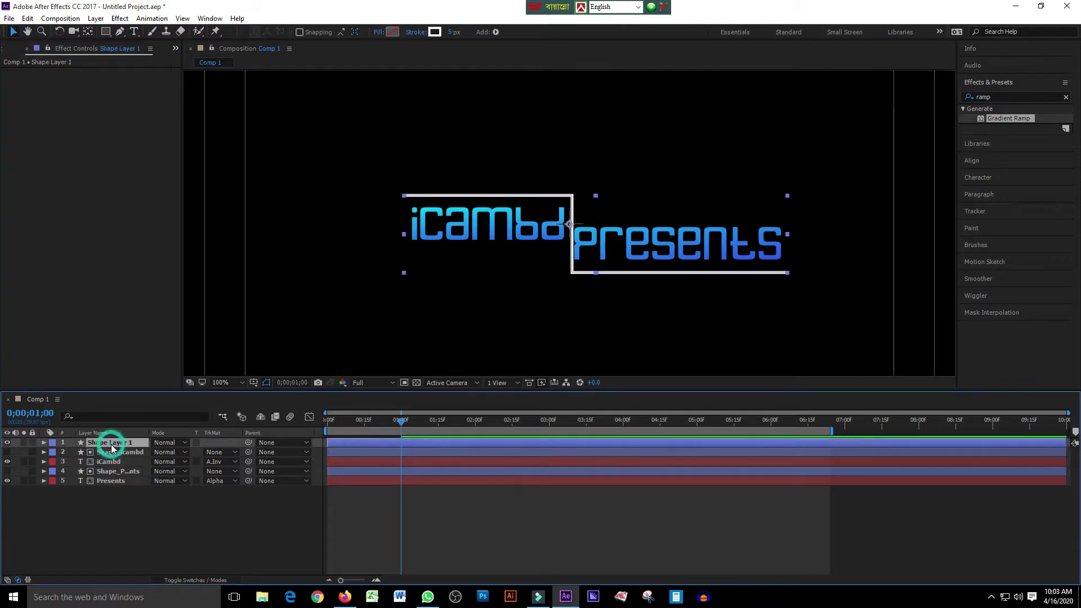
Rename Shape Layer 1 to Shape_Line and paste the copied Gradient Ramp onto it.
right_click(107, 445)
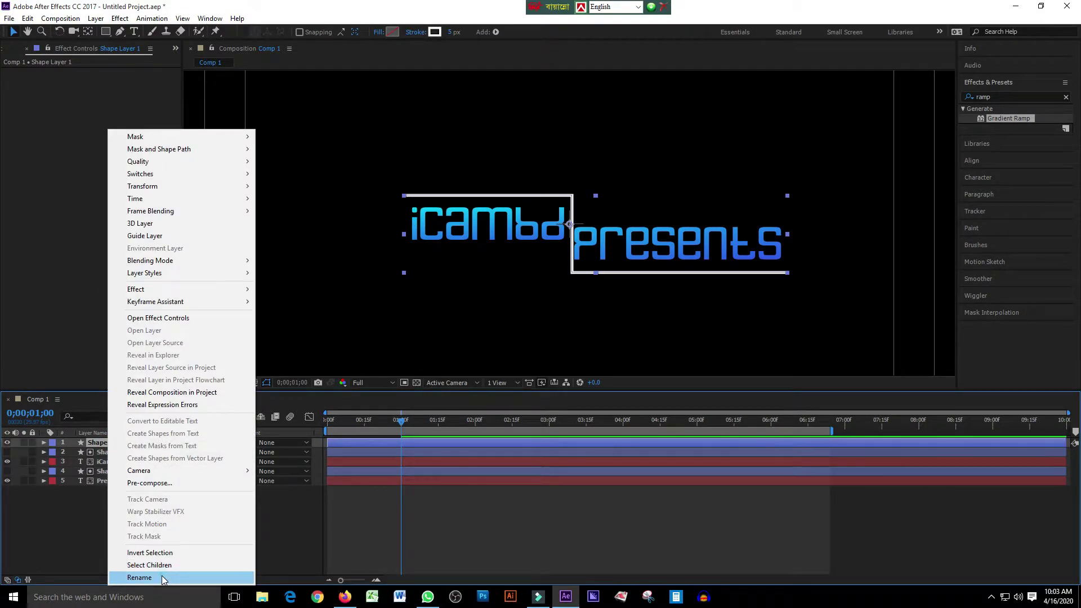
click(163, 575)
key(End)
key(BackSpace)
key(BackSpace)
key(BackSpace)
key(BackSpace)
key(BackSpace)
key(BackSpace)
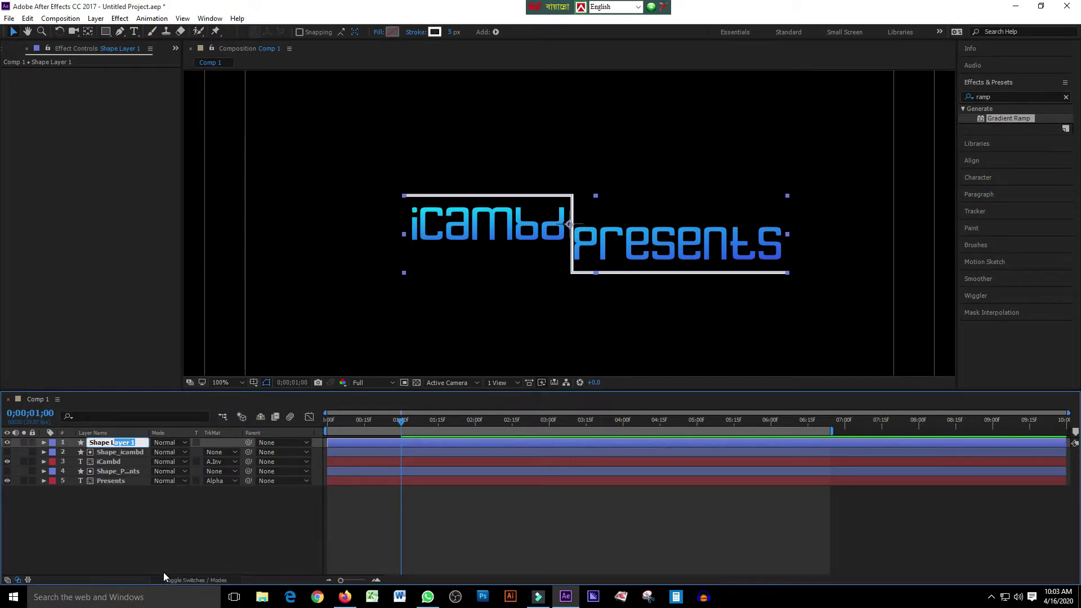
key(BackSpace)
text(_Line)
key(BackSpace)
key(Return)
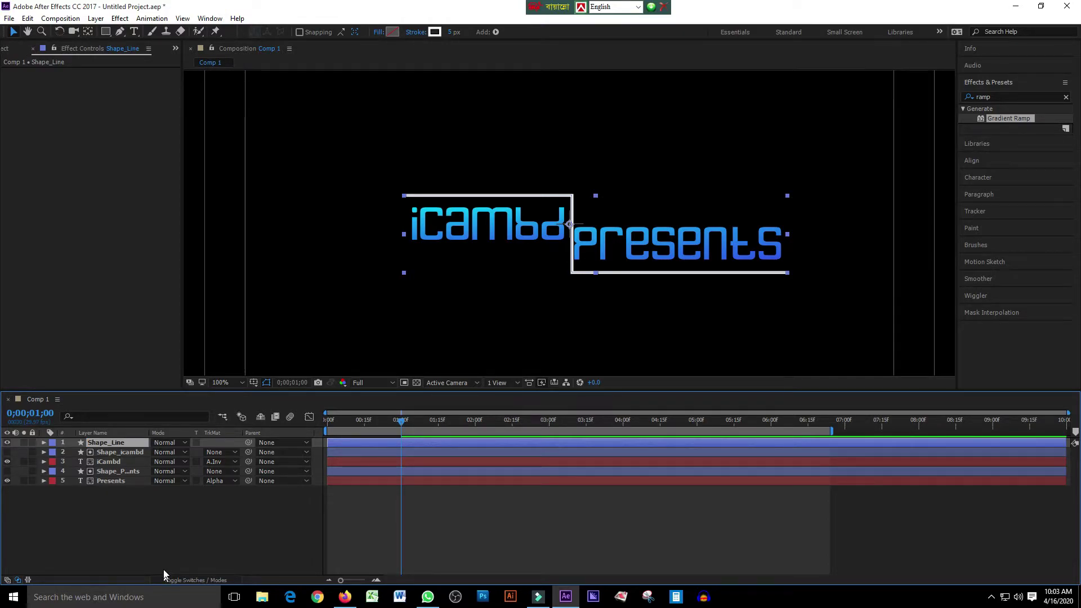
click(27, 18)
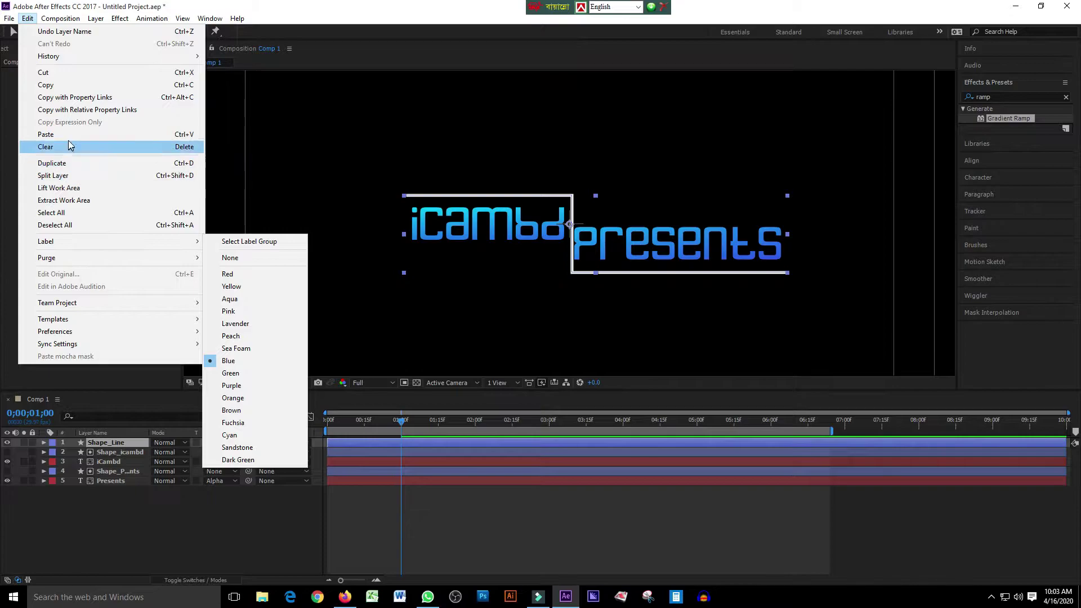
click(69, 133)
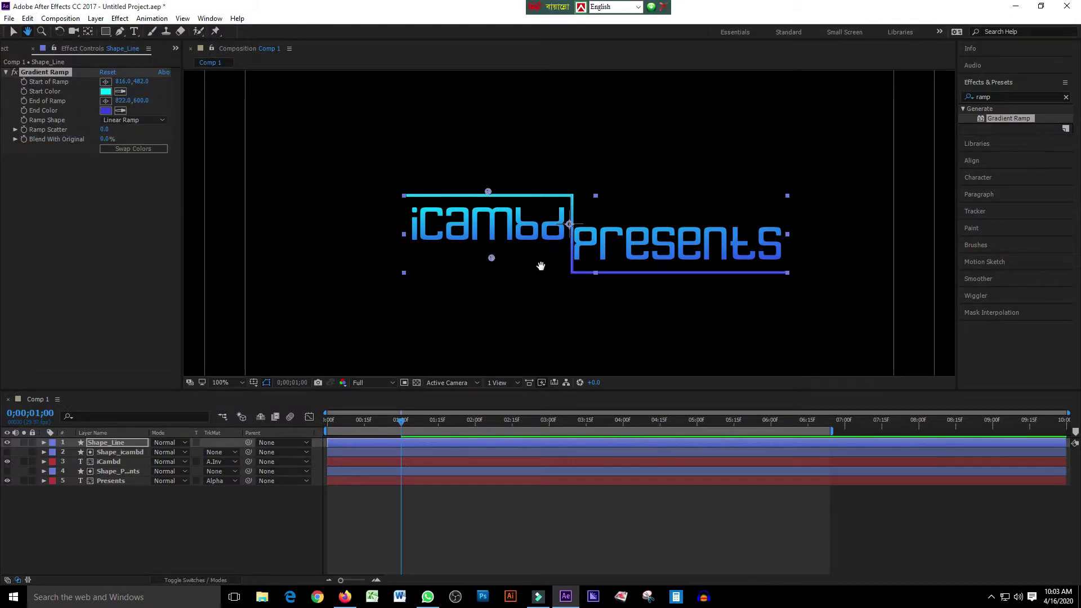
Nudge Shape_Line a few pixels left and drag a side handle to narrow it to the text width.
click(13, 33)
click(326, 306)
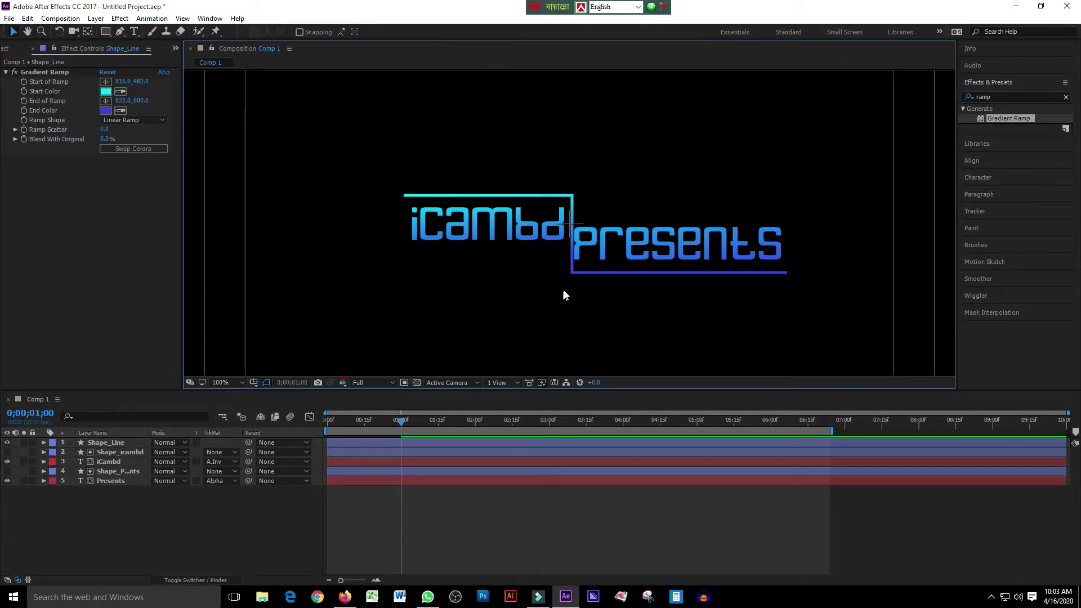
click(573, 197)
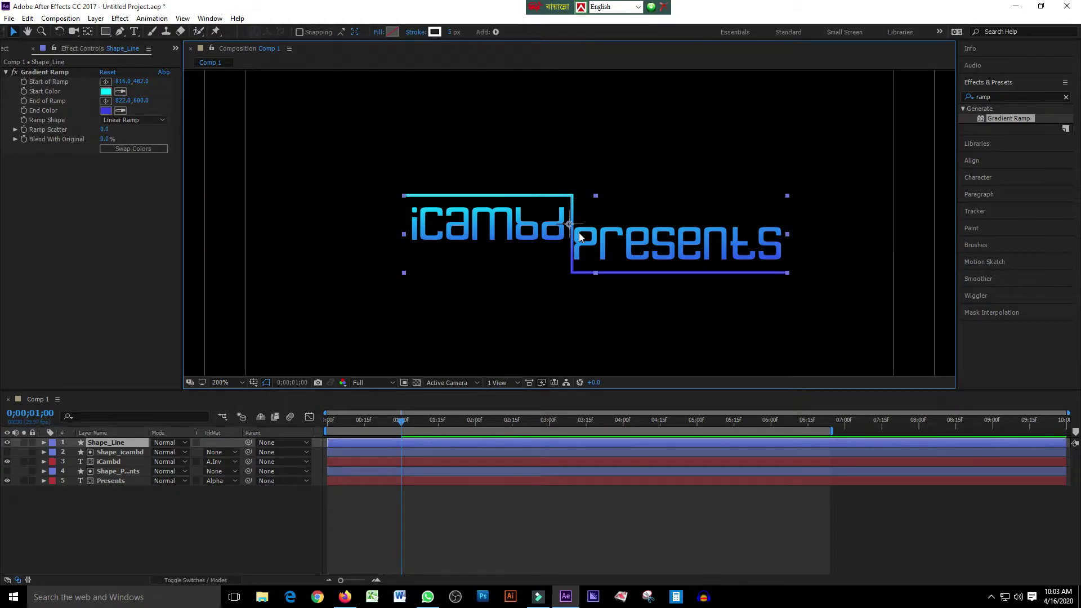
scroll(579, 232, up, 2)
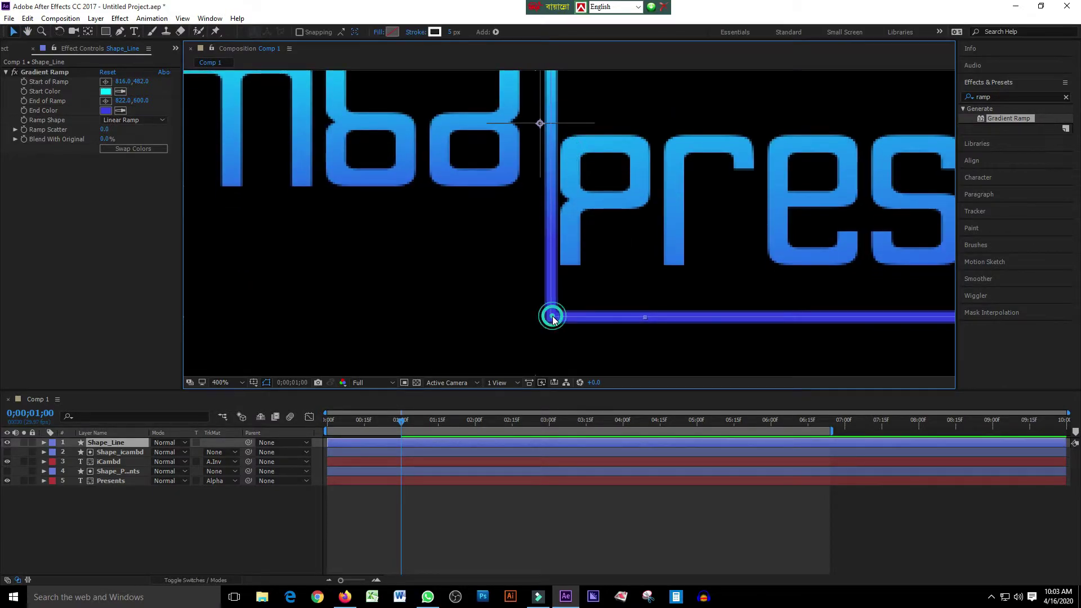
click(525, 302)
click(492, 306)
key(Left)
key(Left)
key(Left)
key(Left)
key(Left)
key(slash)
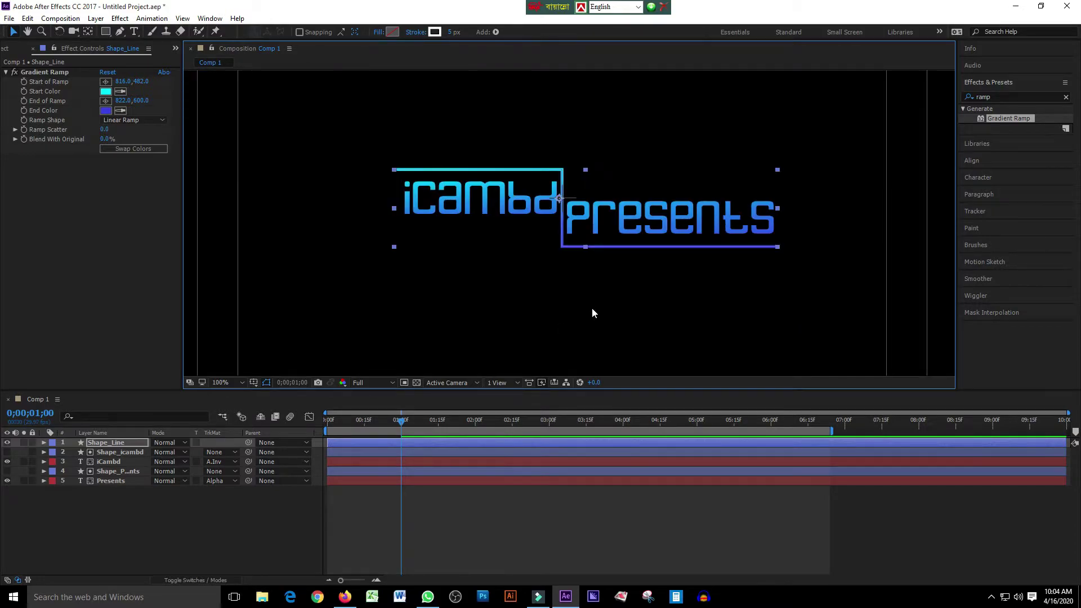
click(592, 308)
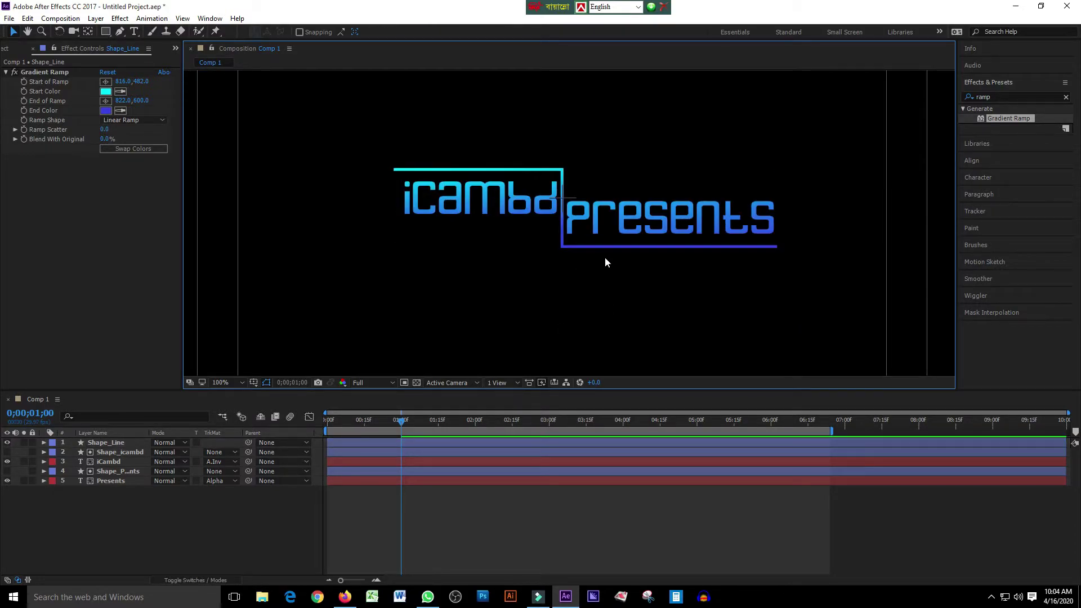
click(450, 171)
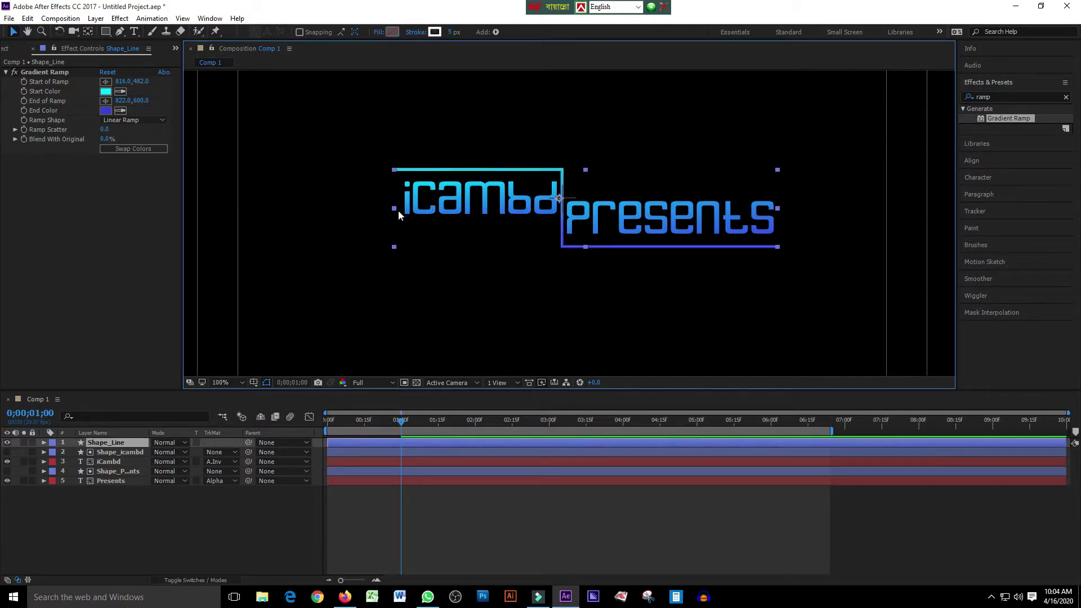
drag(397, 210, 403, 208)
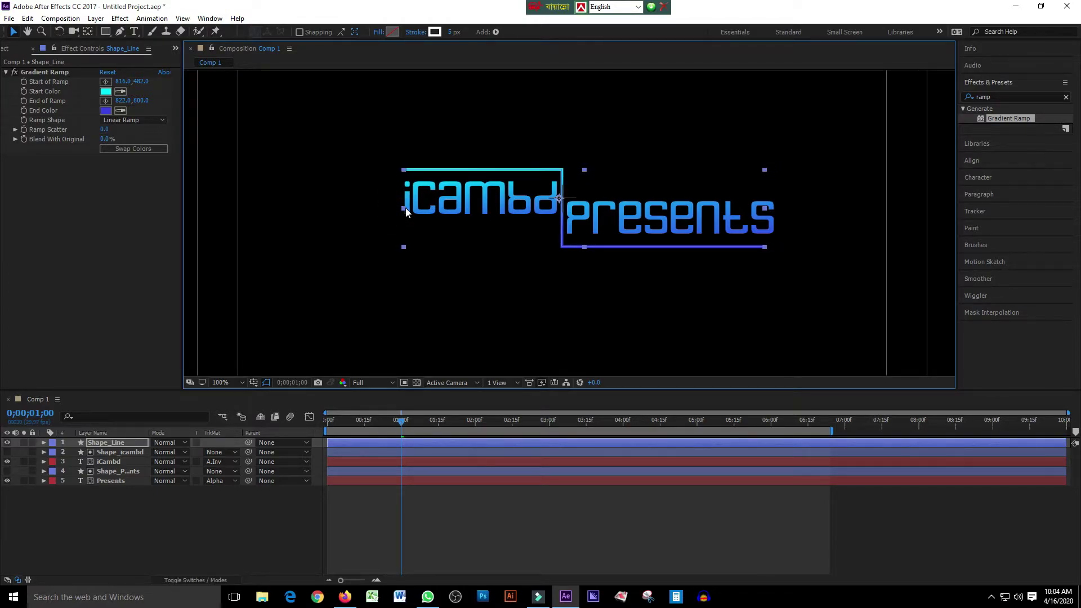
Expand Shape_Line's Contents to reveal Shape 1's path and stroke settings.
click(43, 444)
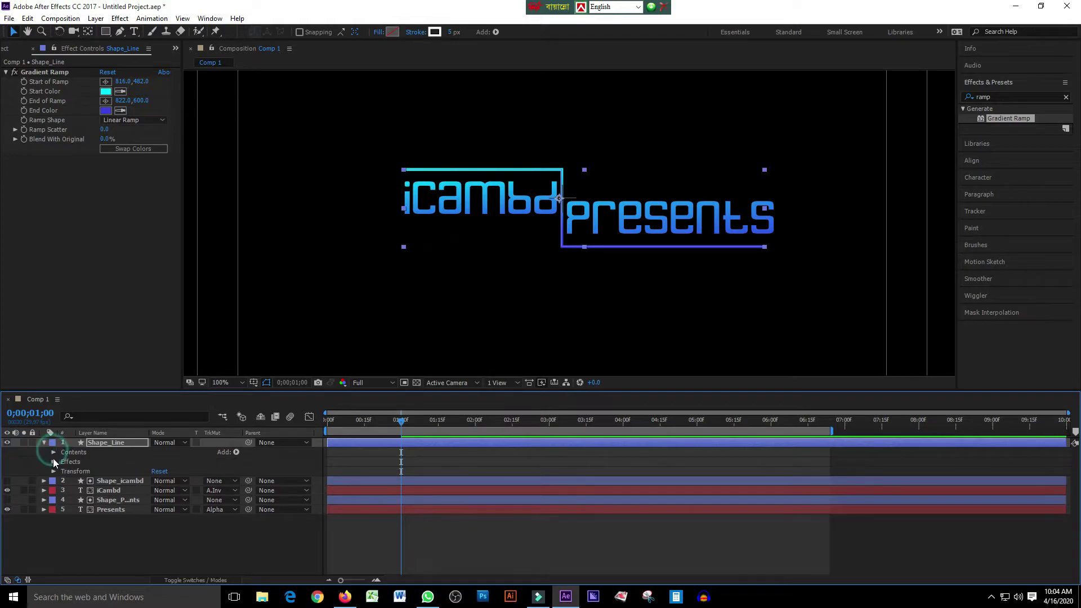
click(53, 472)
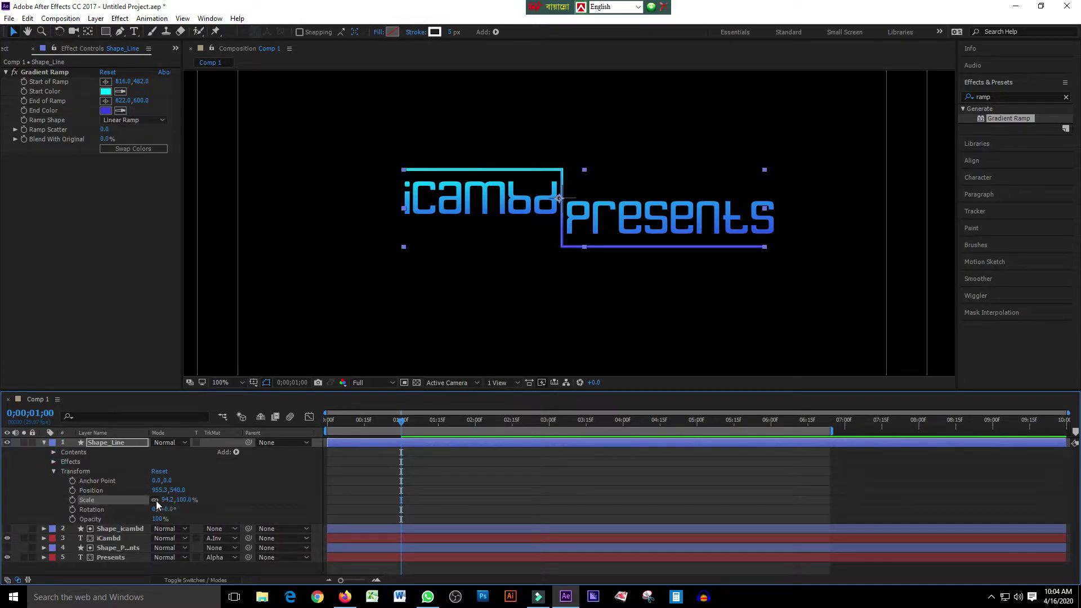
drag(764, 210, 773, 212)
key(ctrl+z)
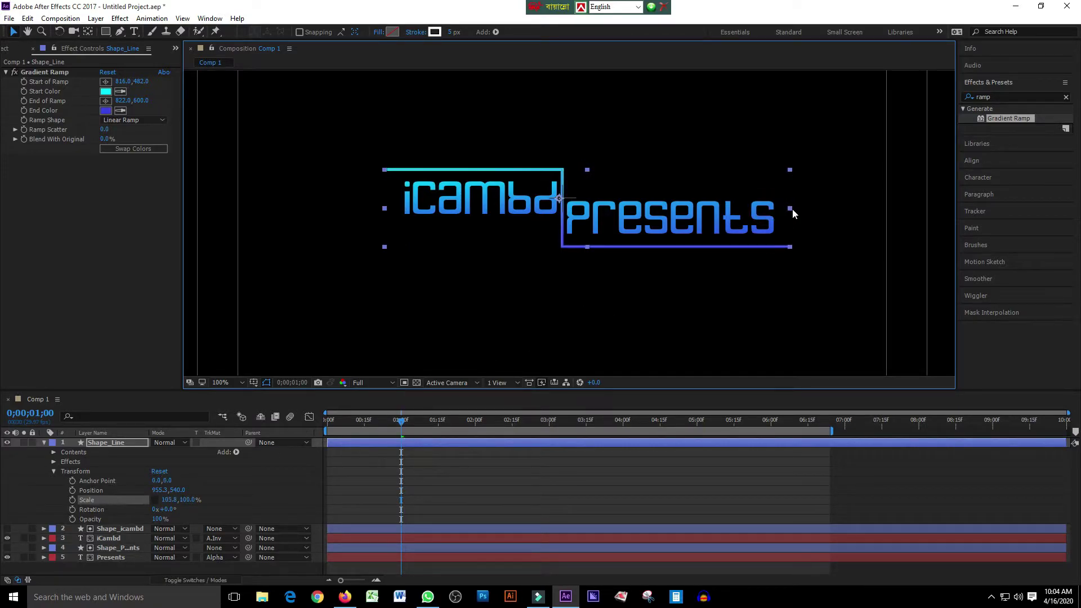
click(53, 472)
click(54, 462)
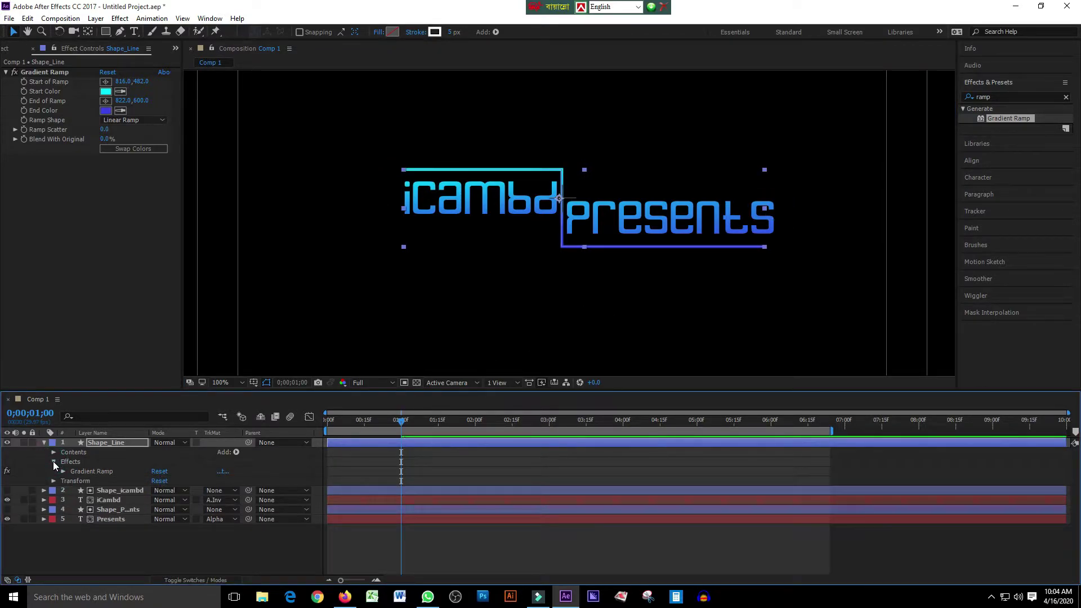
click(53, 461)
click(52, 453)
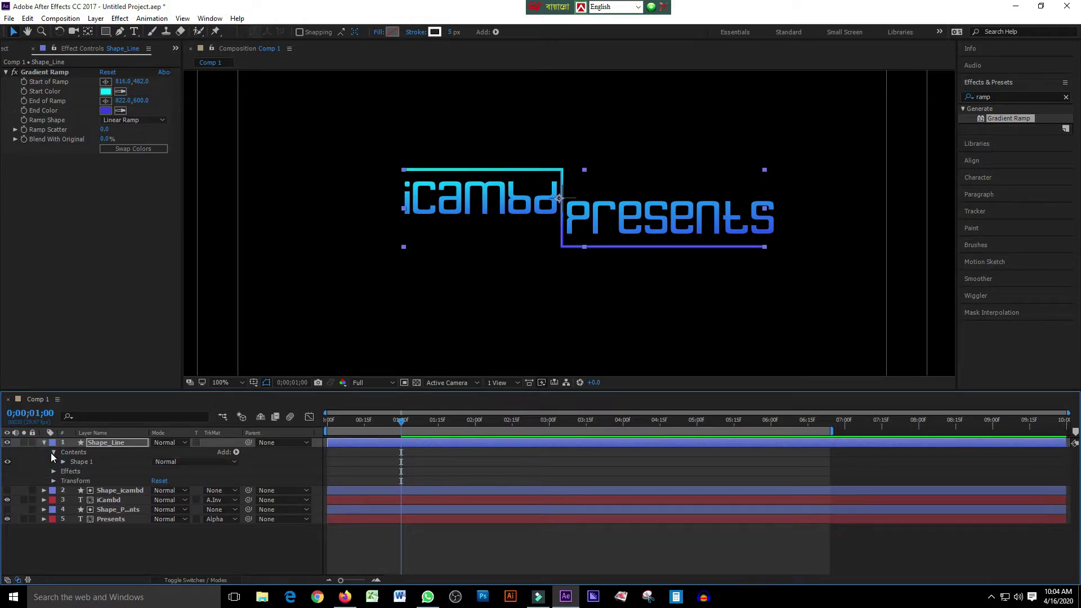
click(62, 462)
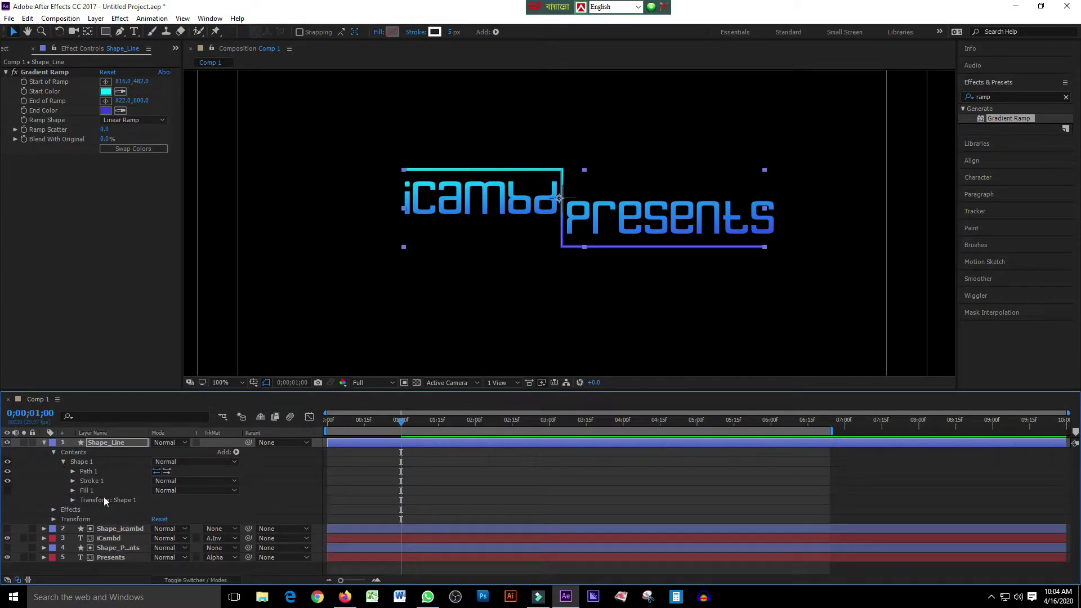
Reshape the outline frame slightly wider and shorter, nudging it into place with arrow keys.
drag(765, 209, 770, 212)
key(Right)
key(Right)
key(Right)
key(Right)
key(Right)
key(Right)
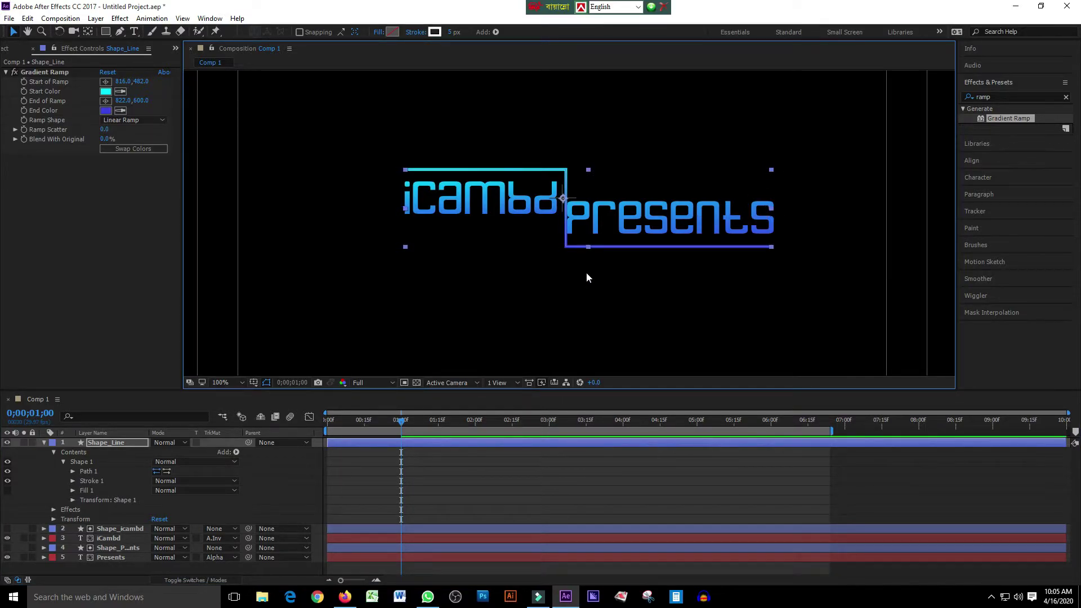
drag(588, 170, 589, 176)
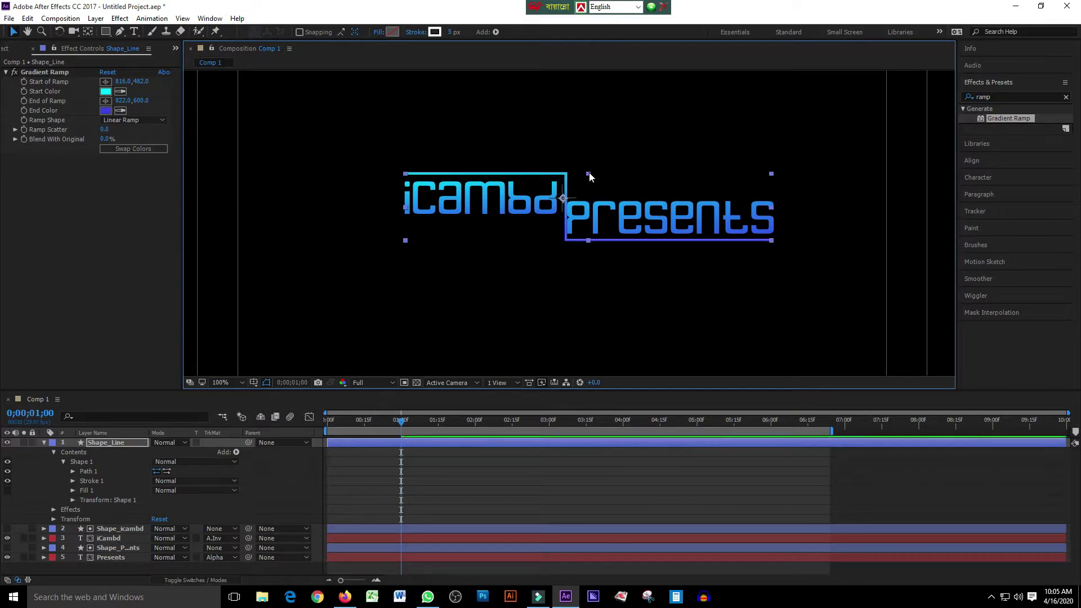
key(Left)
key(Left)
key(Down)
key(Left)
key(Left)
key(Down)
key(Up)
Thin the outline's stroke width to 3 px.
click(454, 32)
drag(456, 32, 449, 33)
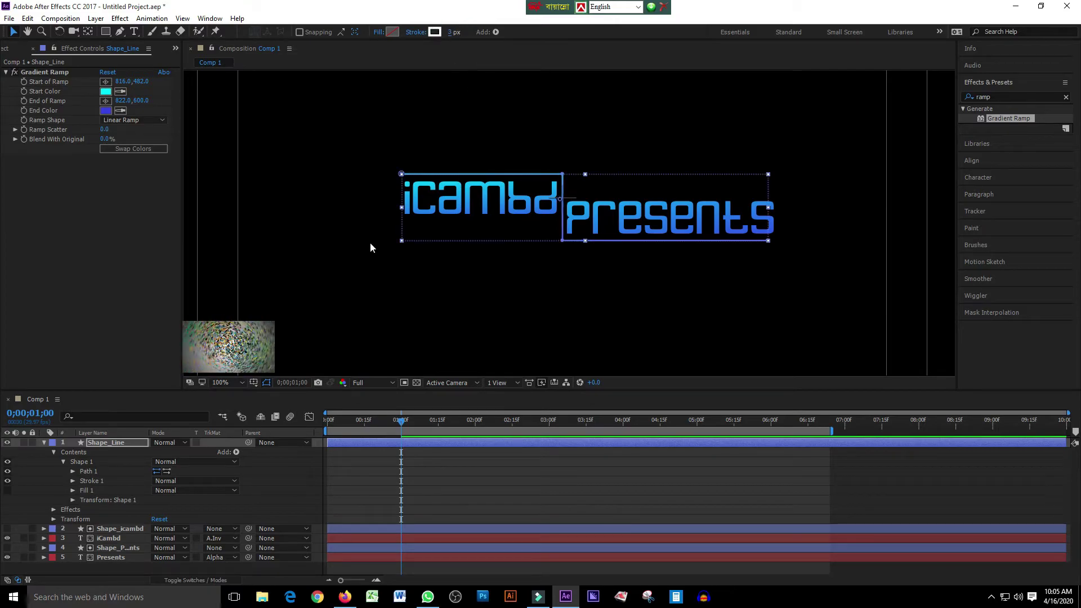
click(236, 453)
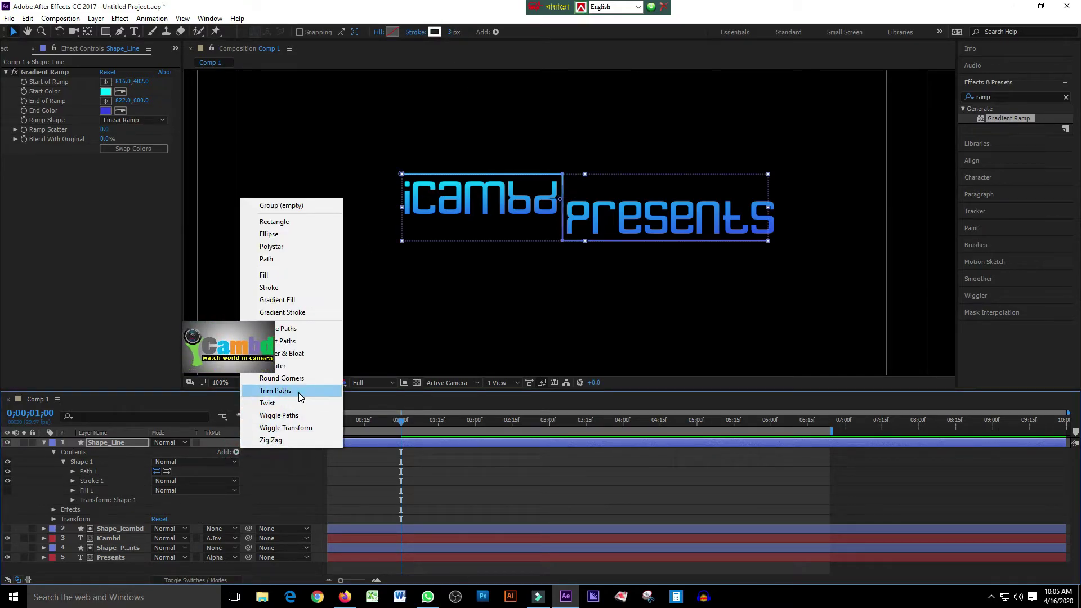
Add Trim Paths to Shape 1 and set Start and End keyframes at the first frame.
click(298, 393)
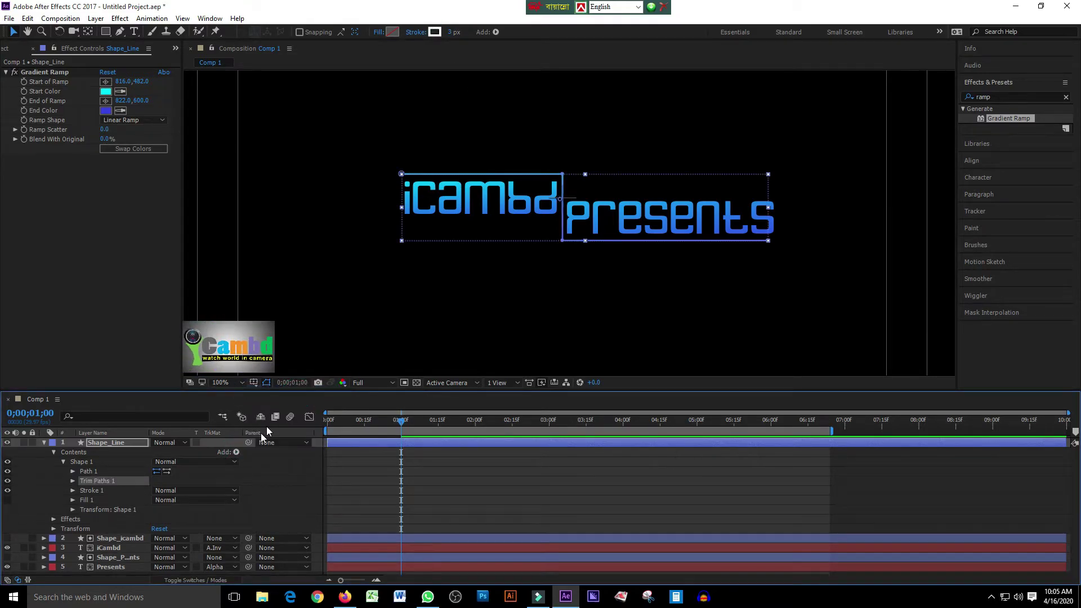
click(73, 481)
scroll(113, 482, down, 1)
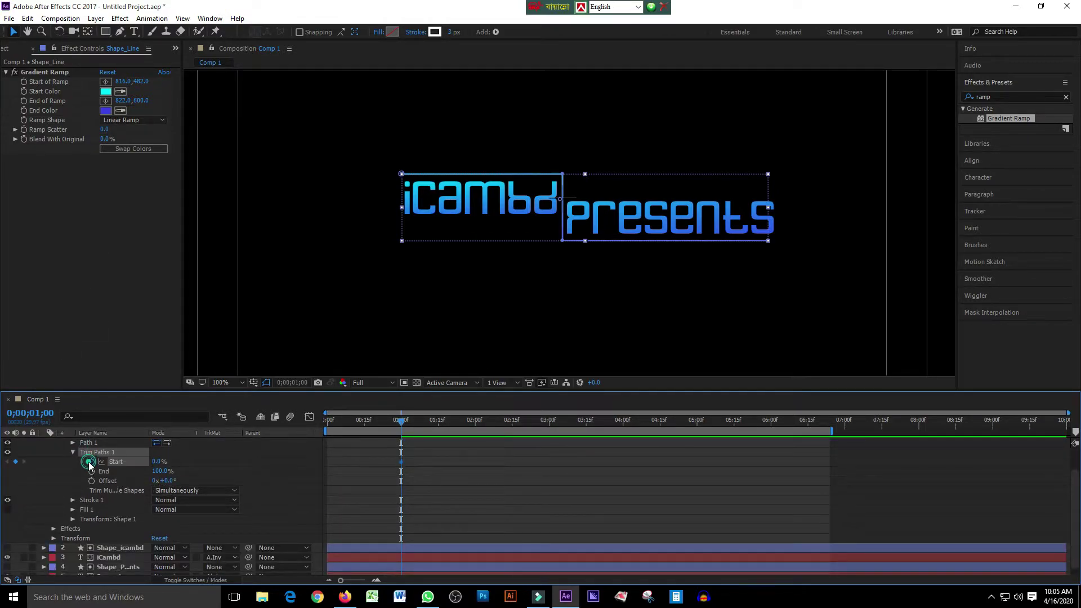
drag(402, 426, 316, 432)
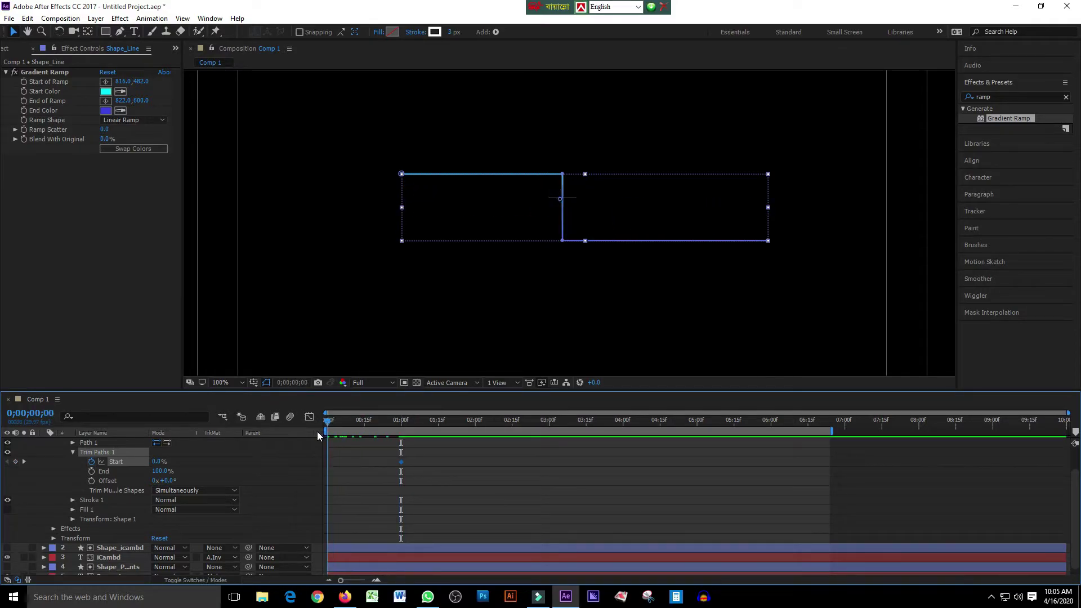
click(92, 471)
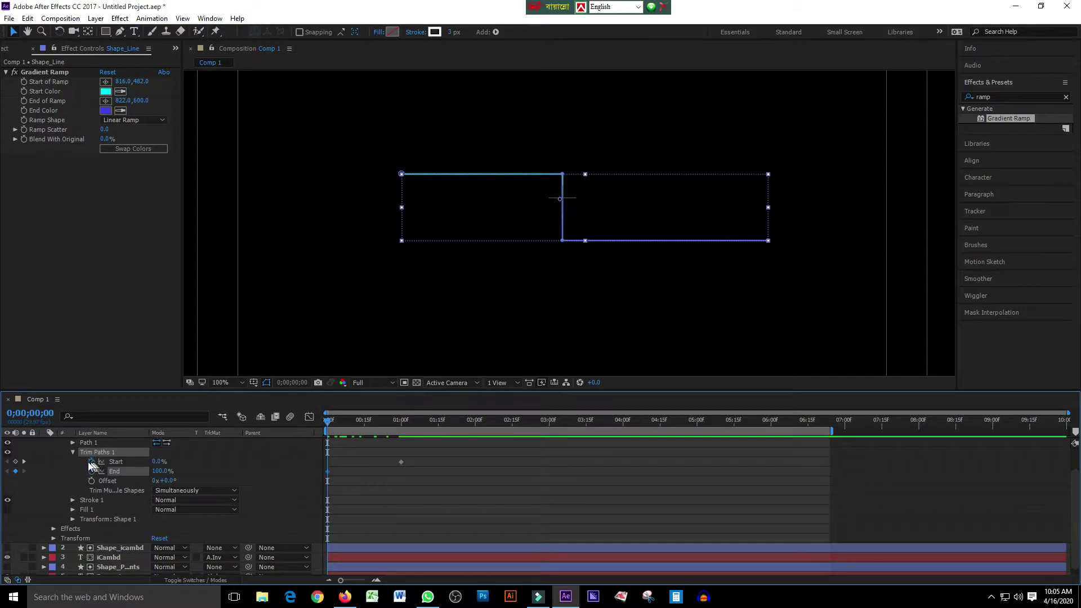
click(15, 462)
At one second, keyframe Trim Paths Start at 100% and End at 0%.
drag(327, 422, 400, 424)
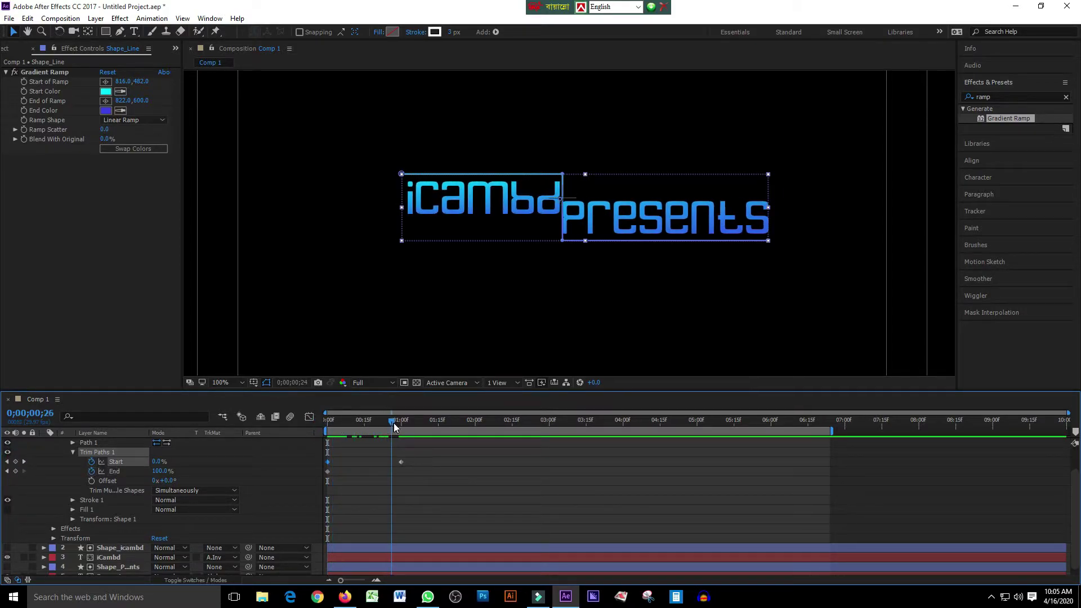
text(50)
key(Return)
mouse_move(402, 428)
mouse_down()
mouse_move(353, 423)
mouse_move(401, 435)
mouse_up()
click(161, 462)
key(Return)
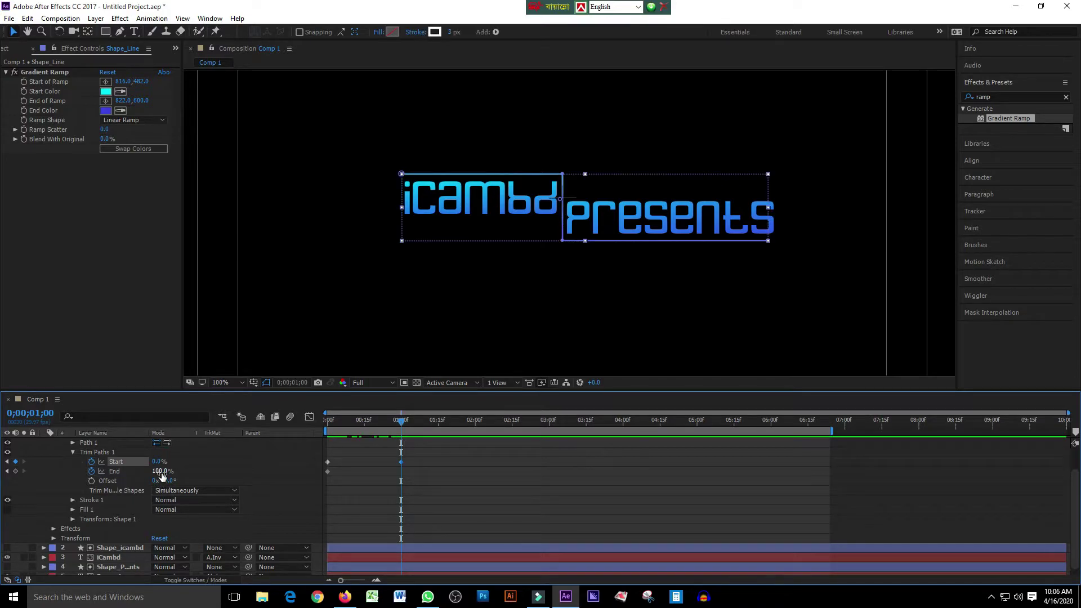
click(161, 471)
click(161, 461)
text(10)
key(Return)
text(0)
key(Return)
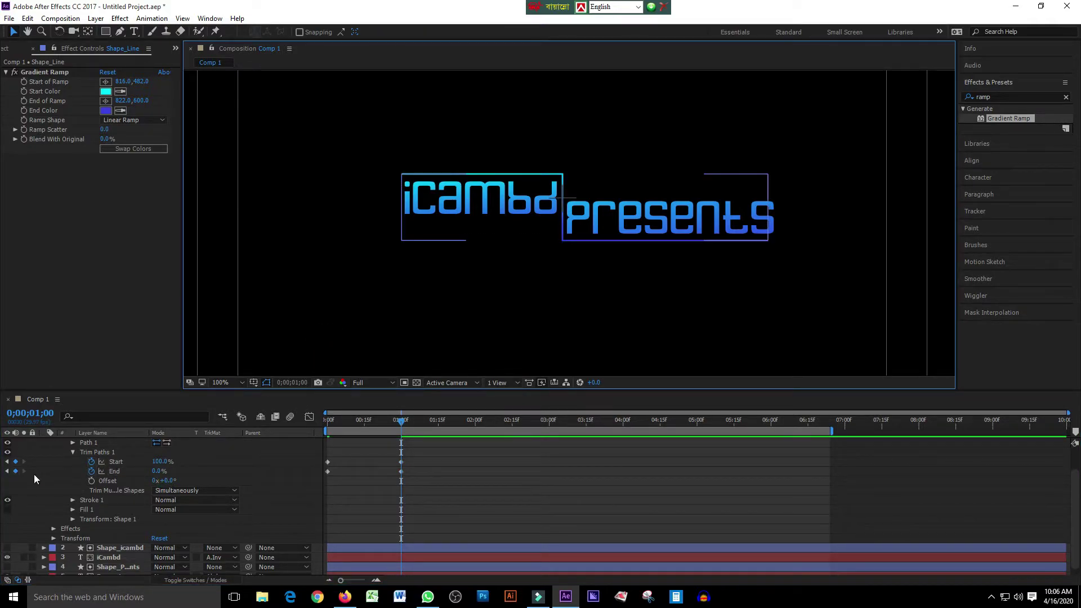
Hide the text layers, limit the work area to the first second and preview the line animation.
scroll(93, 481, up, 2)
scroll(94, 482, down, 3)
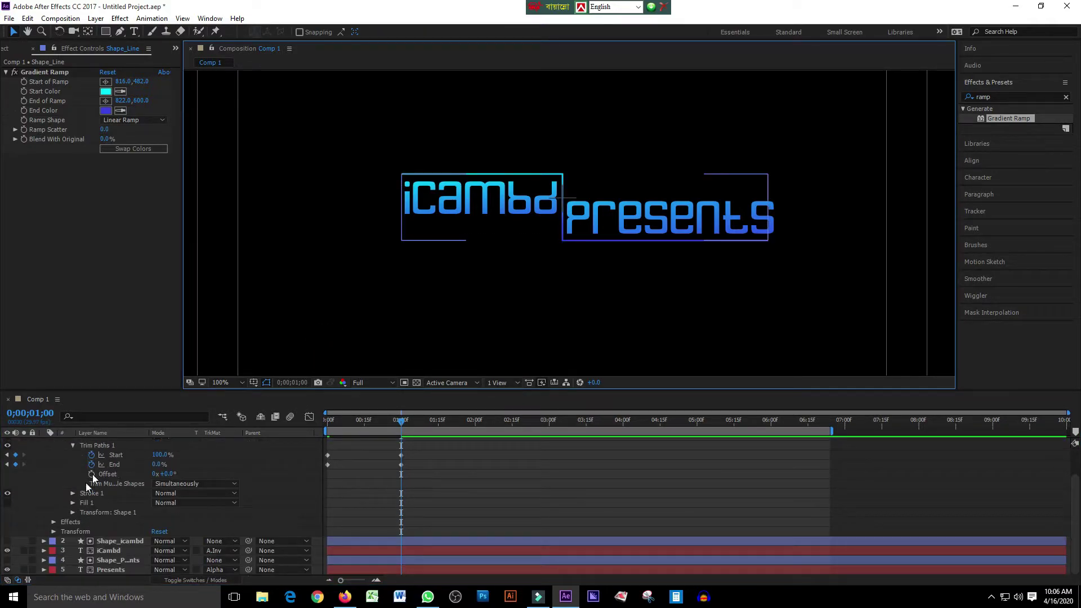
drag(7, 551, 8, 560)
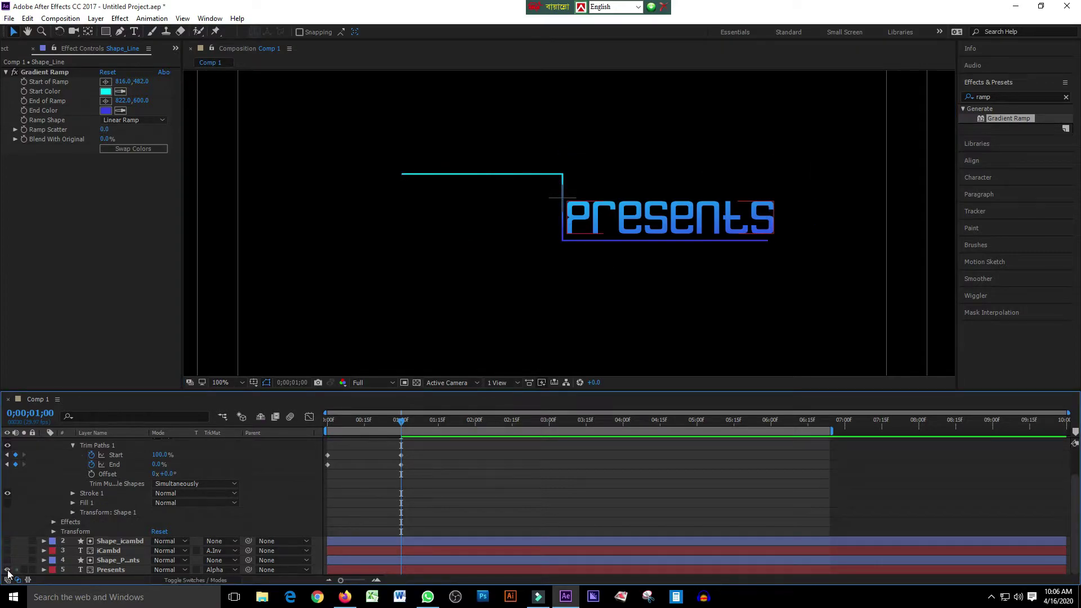
click(7, 570)
drag(401, 420, 352, 420)
mouse_move(834, 431)
mouse_down()
mouse_move(407, 430)
mouse_move(327, 420)
mouse_up()
key(space)
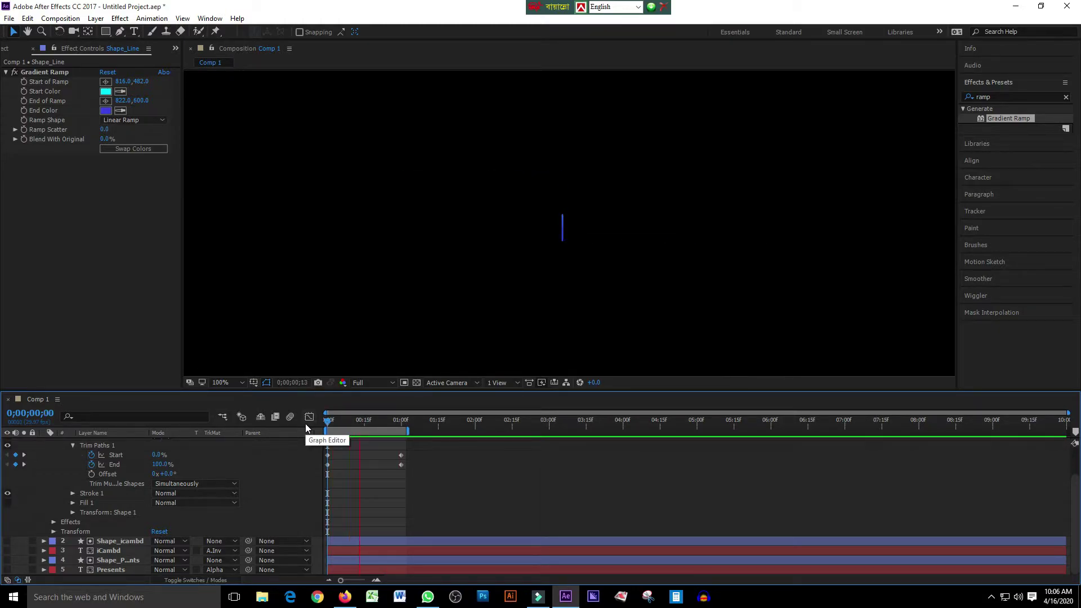
key(apostrophe)
key(space)
key(space)
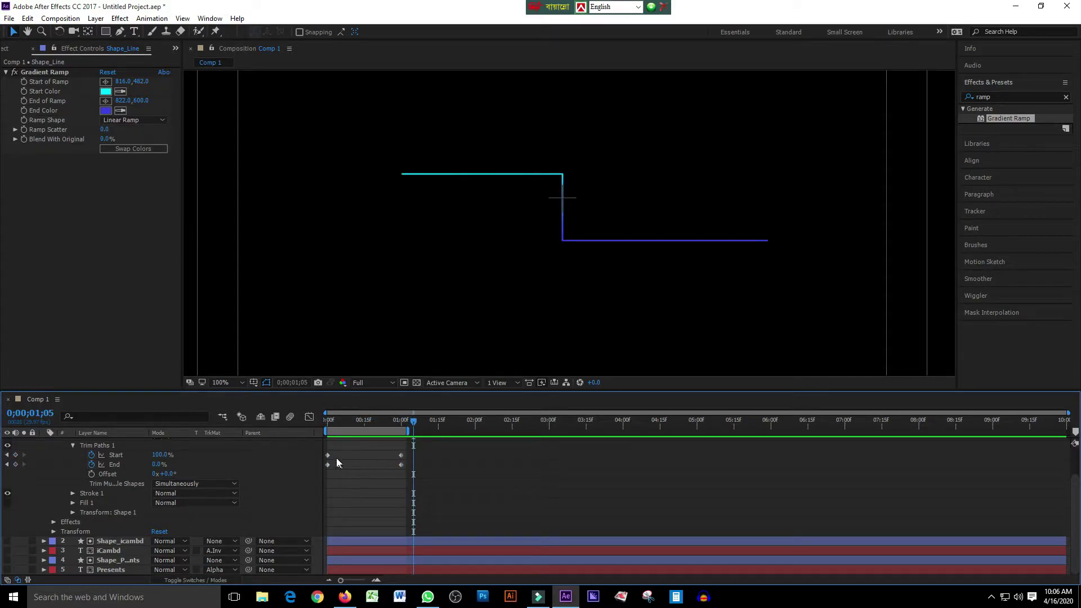
Drag the existing Start and End trim keyframes to new times.
click(328, 455)
shift+click(400, 455)
mouse_move(400, 456)
mouse_down()
mouse_move(416, 456)
mouse_move(399, 432)
mouse_up()
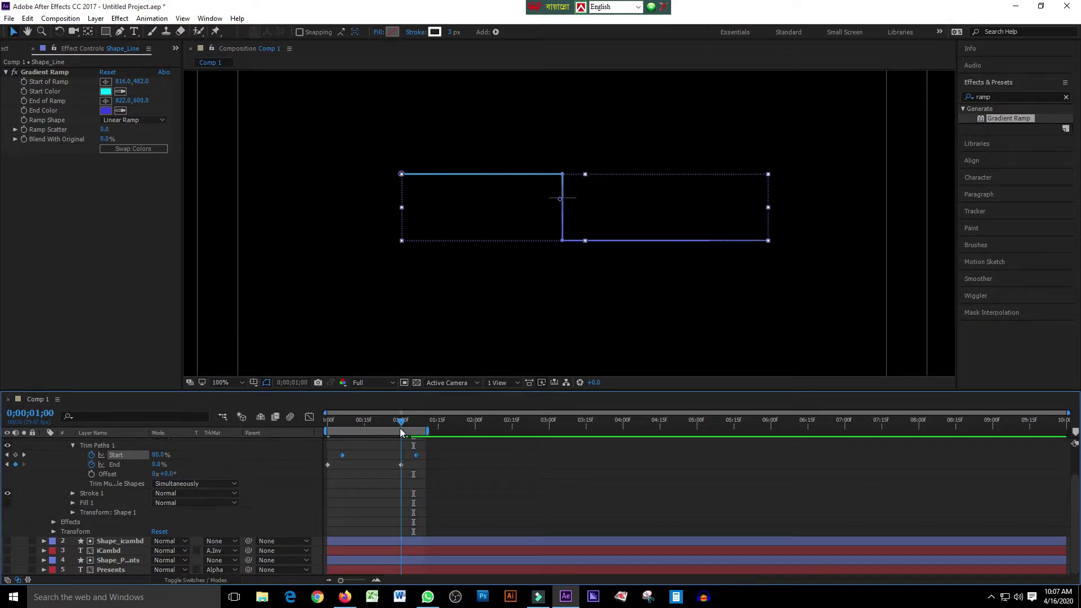
click(417, 455)
shift+click(401, 464)
drag(401, 464, 387, 465)
mouse_move(401, 420)
mouse_down()
mouse_move(334, 438)
mouse_move(410, 431)
mouse_up()
click(188, 355)
Delete all old trim keyframes, re-key Start and End at one second with Start 100%, and preview.
key(Home)
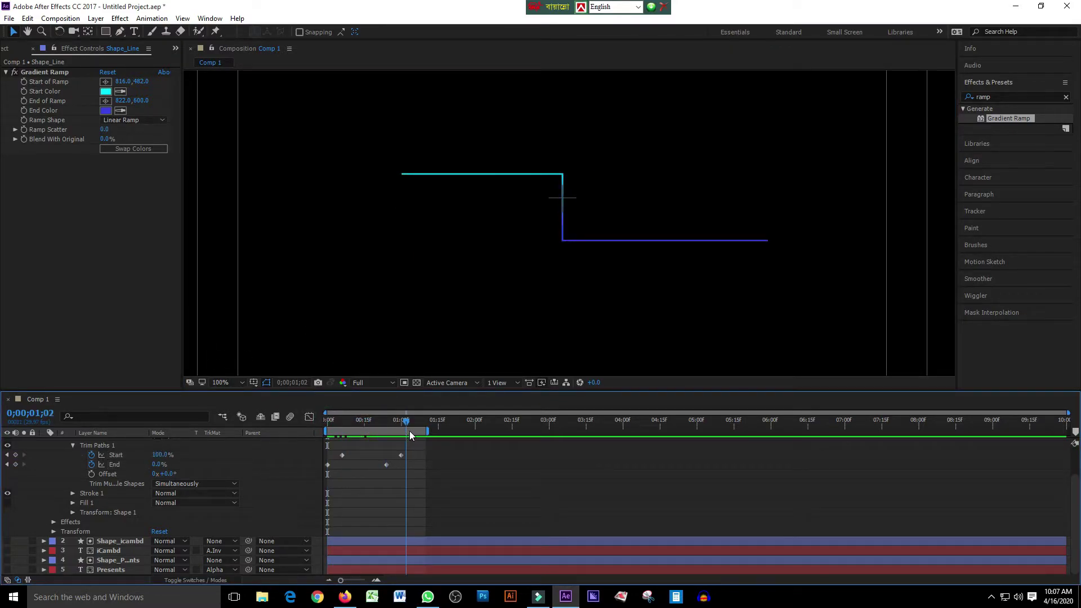
key(Page_Up)
key(Page_Up)
key(Page_Up)
key(Page_Up)
drag(419, 448, 323, 479)
key(Delete)
click(400, 422)
click(91, 455)
drag(159, 455, 160, 456)
drag(400, 427, 309, 428)
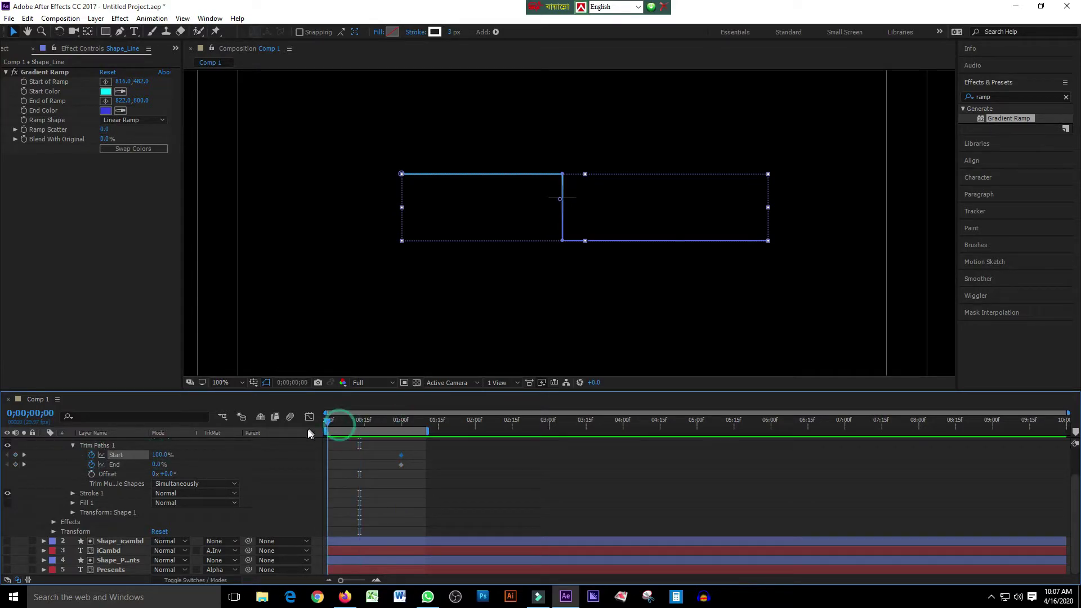
key(space)
Set Trim Paths Start to 10 at the first frame and scrub through the line draw-on.
click(401, 448)
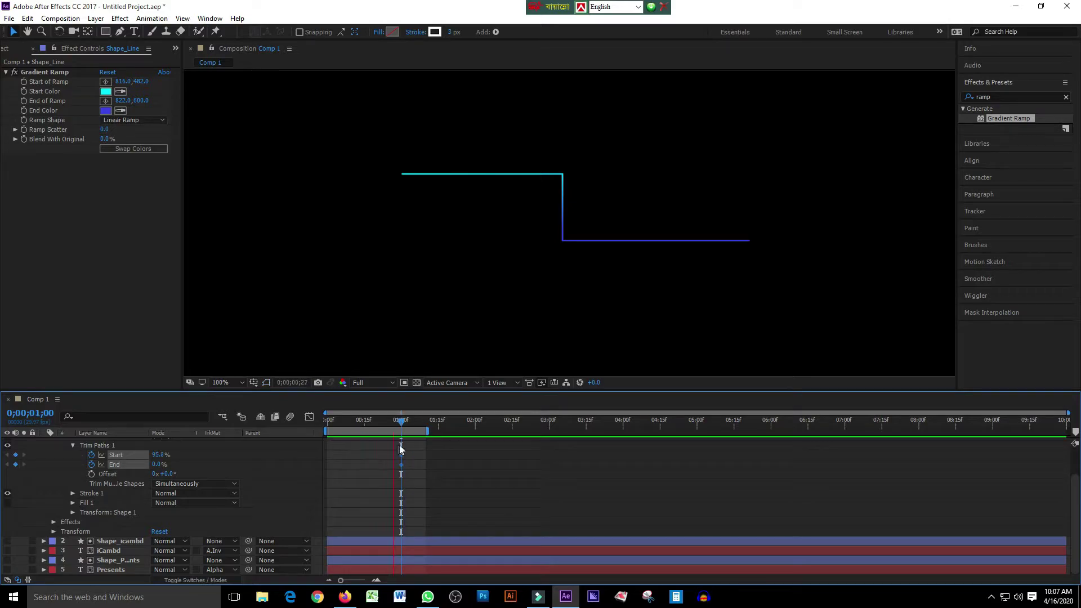
click(394, 479)
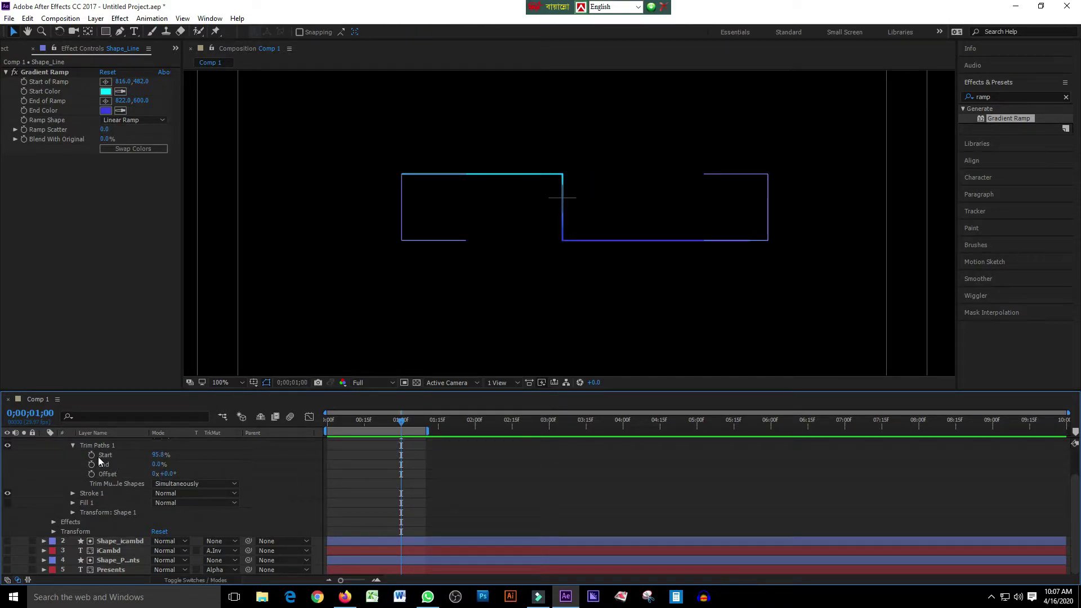
click(98, 455)
click(163, 455)
text(100)
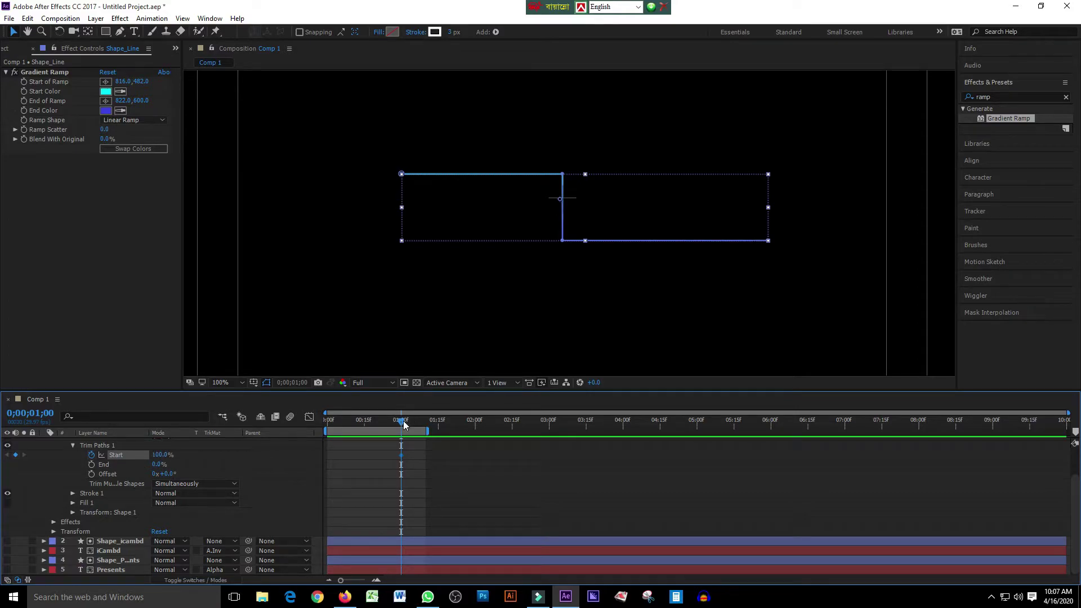
drag(403, 421, 319, 431)
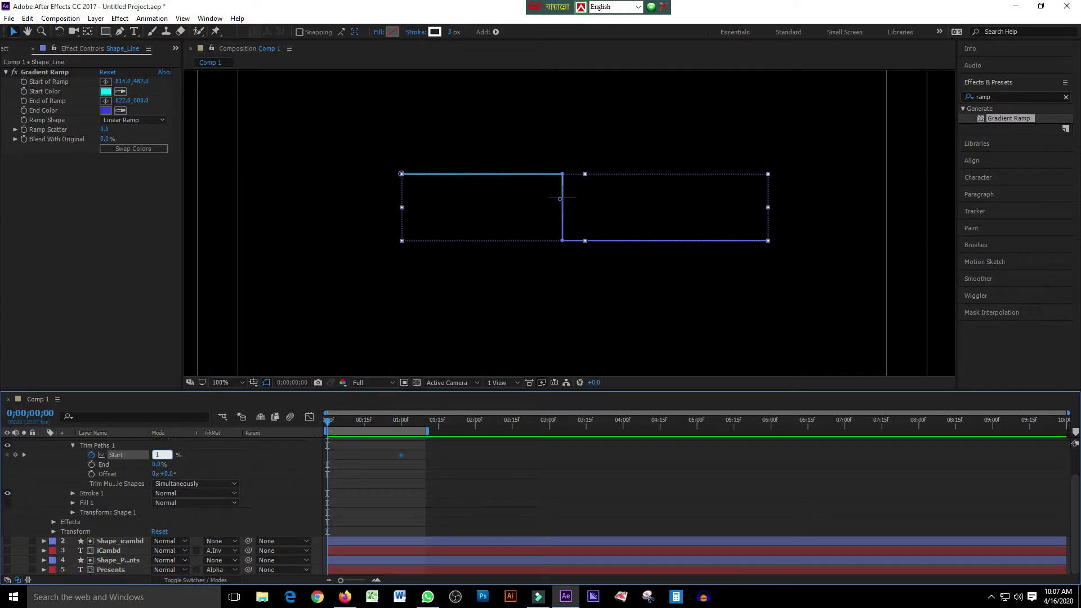
text(10)
key(Return)
click(335, 421)
mouse_move(344, 424)
mouse_down()
mouse_move(451, 438)
mouse_move(404, 447)
mouse_up()
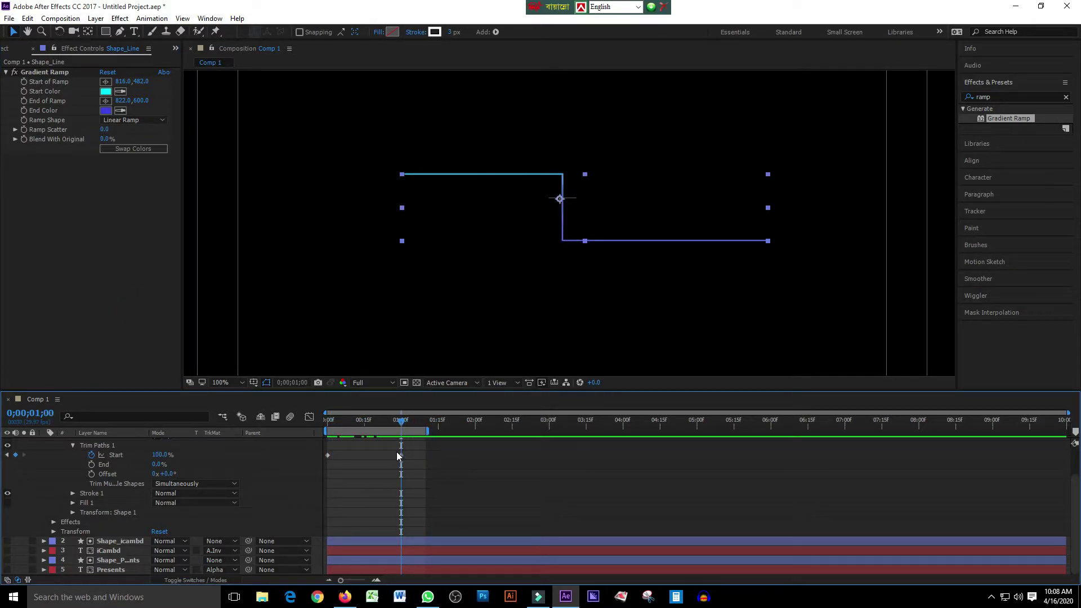
Key End at 50% at 0;15 and 0% at one second, then scrub the trim animation.
drag(402, 430, 364, 431)
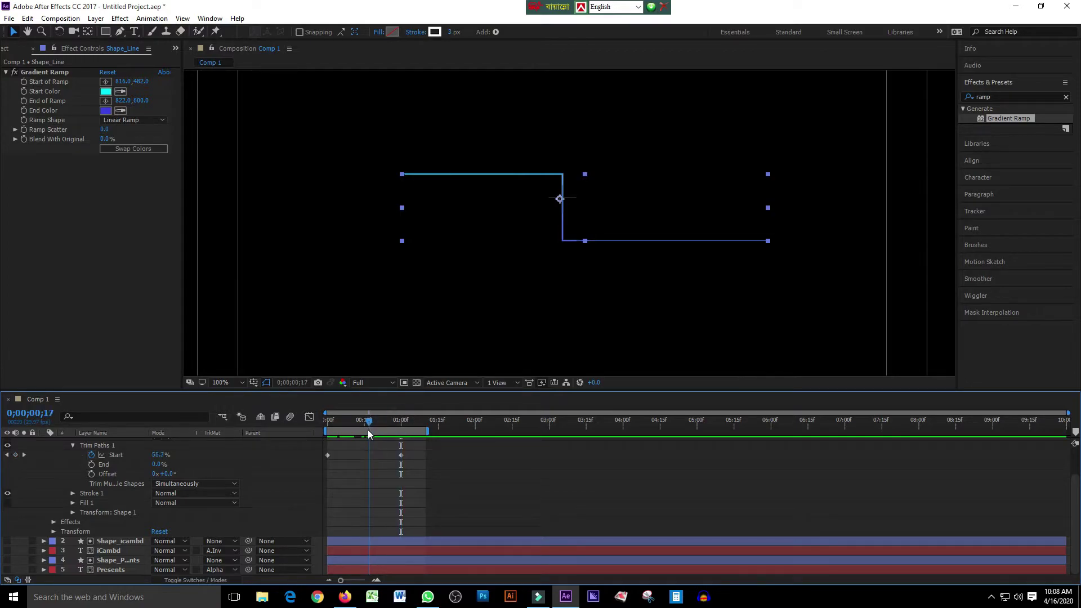
click(92, 465)
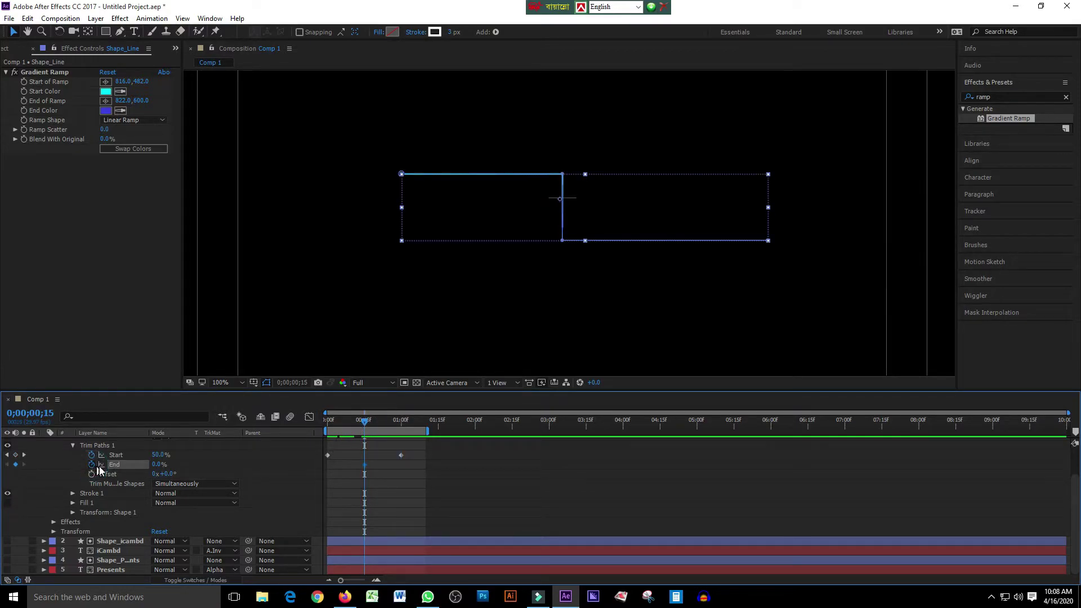
click(158, 465)
text(50)
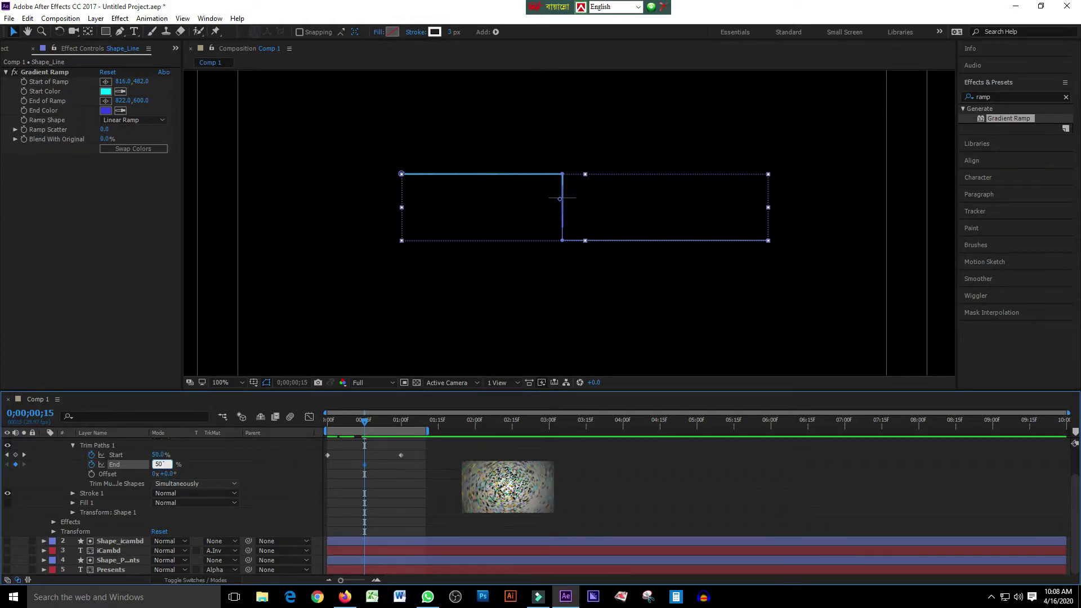
key(Tab)
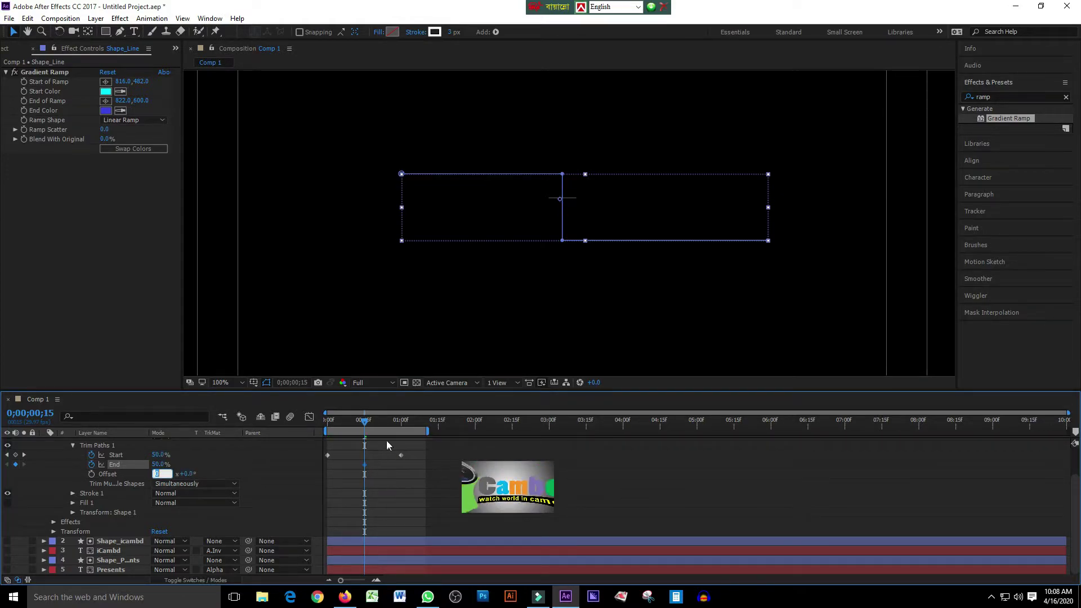
drag(365, 420, 401, 431)
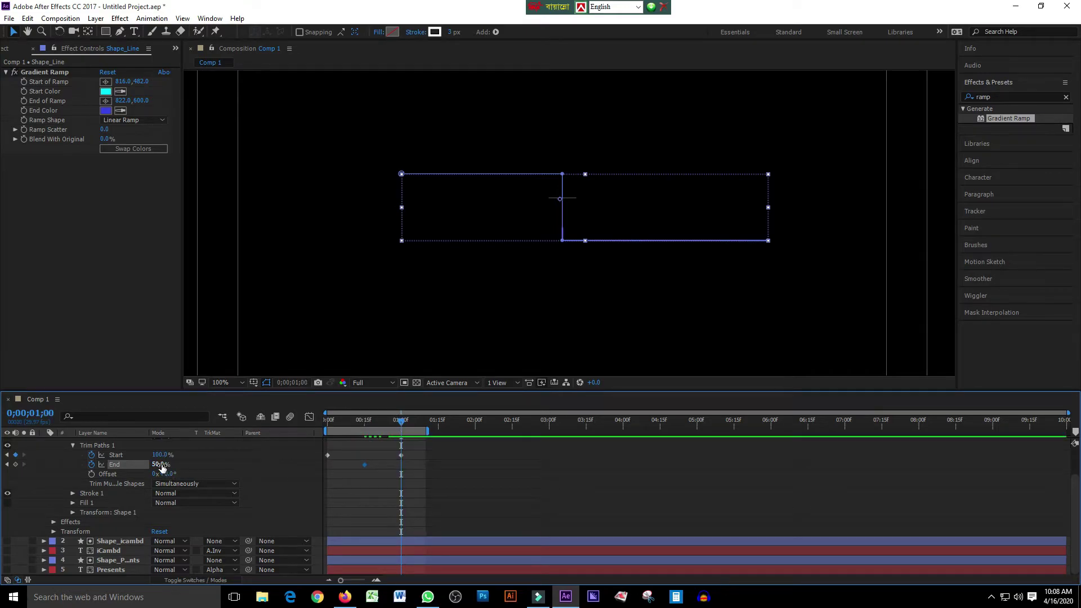
key(Return)
drag(398, 422, 121, 338)
click(121, 338)
drag(338, 423, 401, 434)
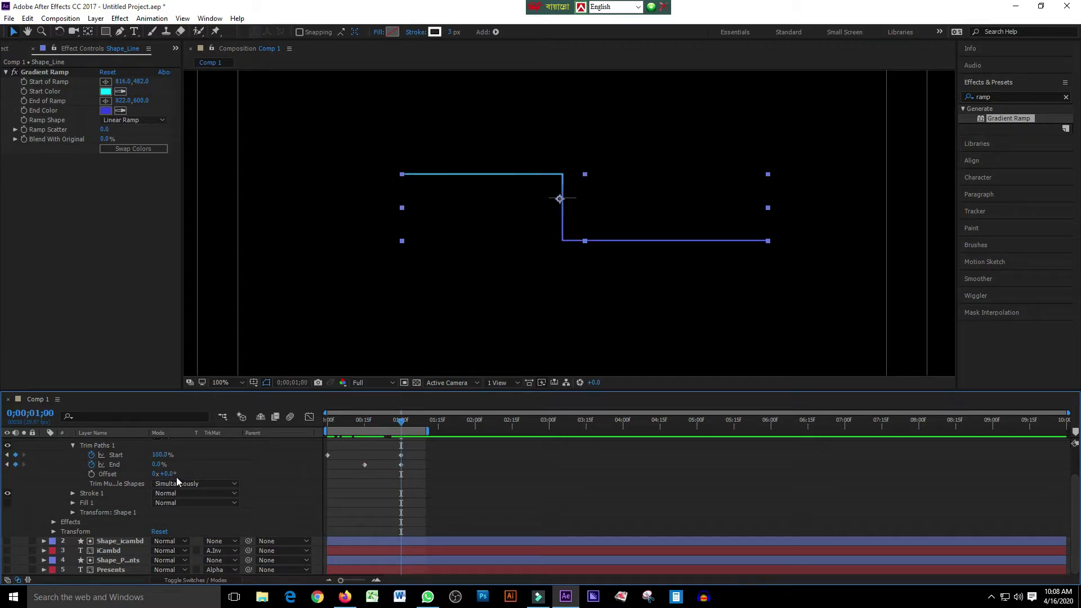
scroll(703, 325, down, 4)
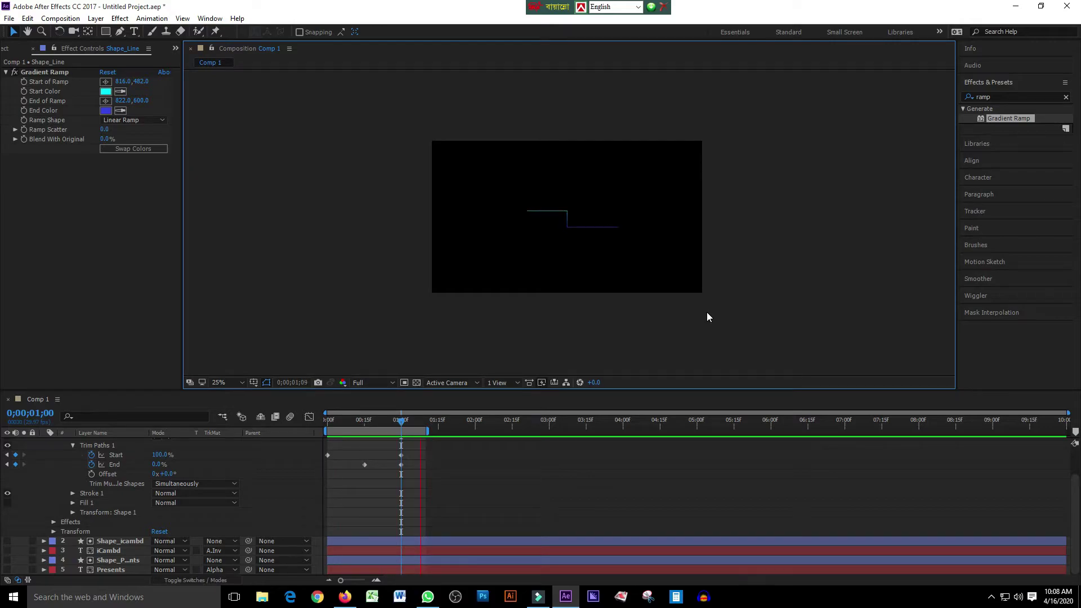
Adjust the Trim Paths End values at one second and around frame 15, then scrub to check.
key(space)
click(401, 465)
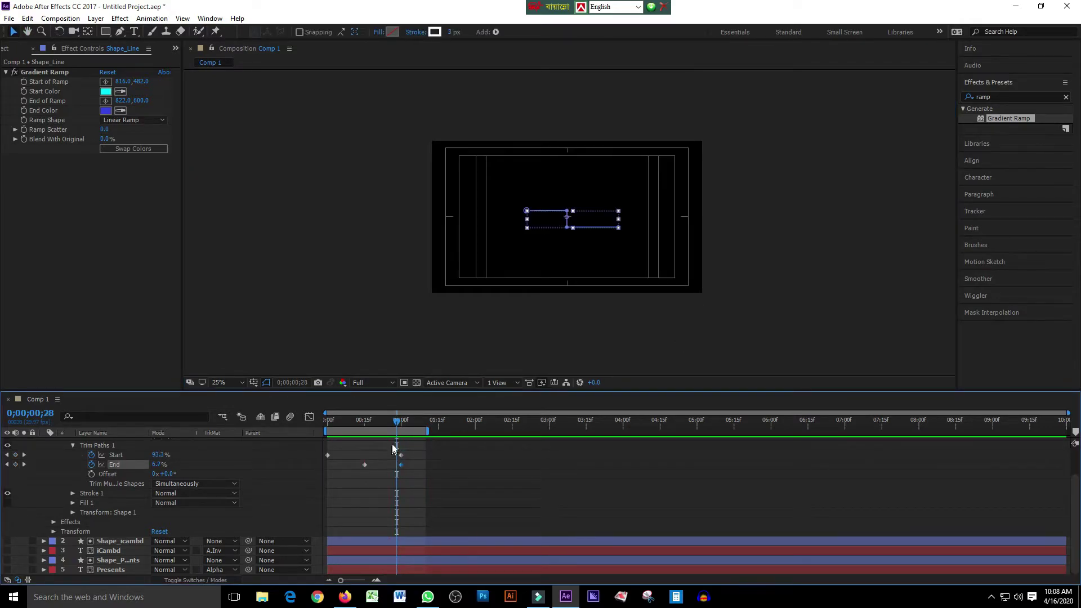
drag(398, 427, 403, 428)
click(158, 465)
drag(398, 423, 367, 428)
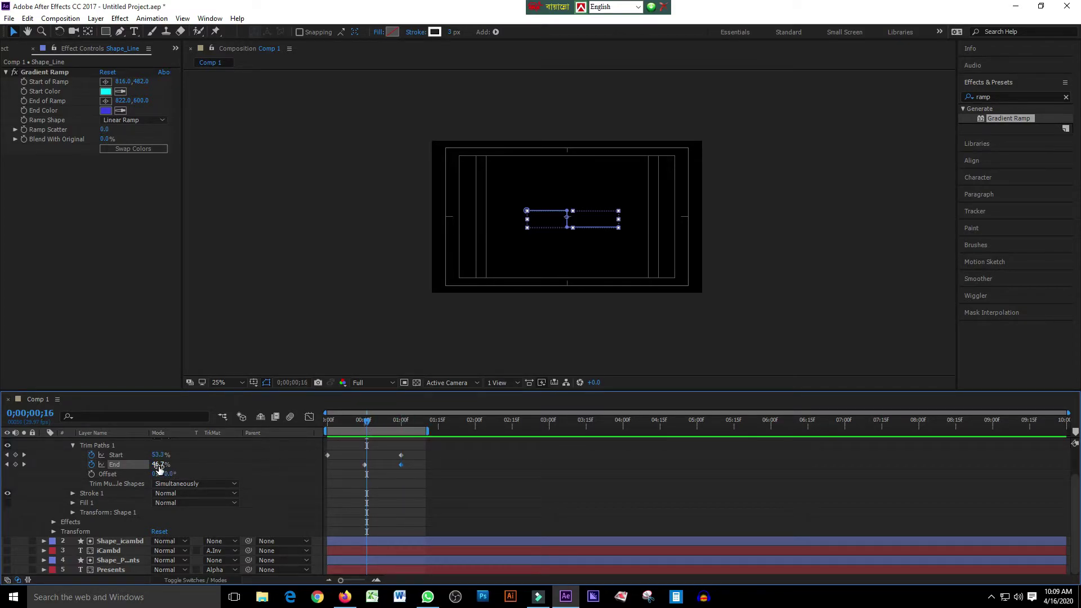
key(Page_Up)
click(157, 465)
key(Return)
mouse_move(365, 424)
mouse_down()
mouse_move(329, 429)
mouse_move(405, 450)
mouse_move(364, 463)
mouse_up()
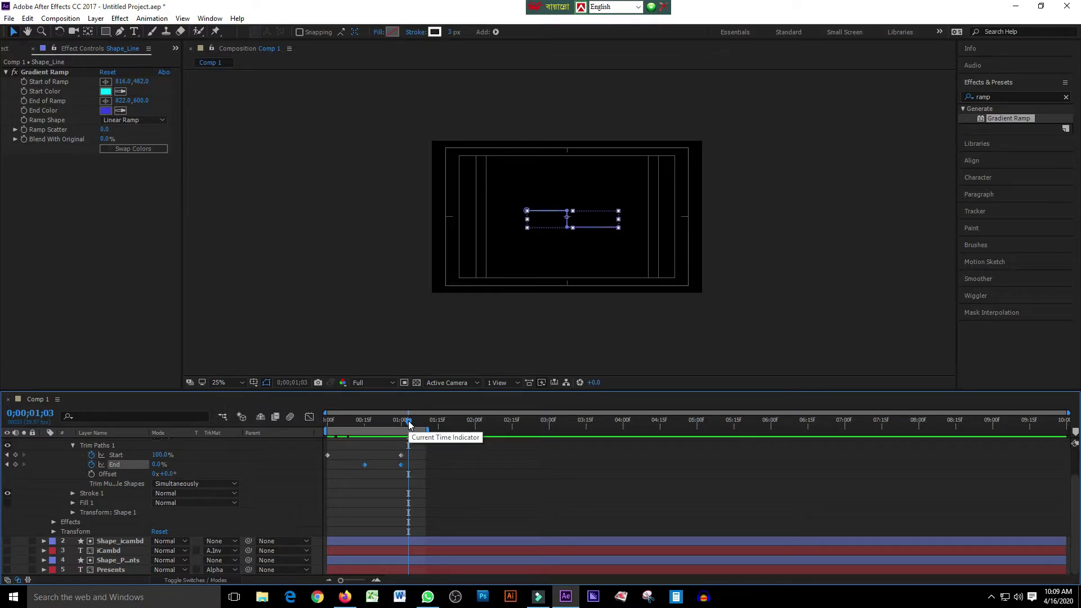
Delete the unwanted End trim keyframe from the line layer.
click(449, 342)
mouse_move(410, 422)
mouse_down()
mouse_move(328, 422)
mouse_move(421, 446)
mouse_up()
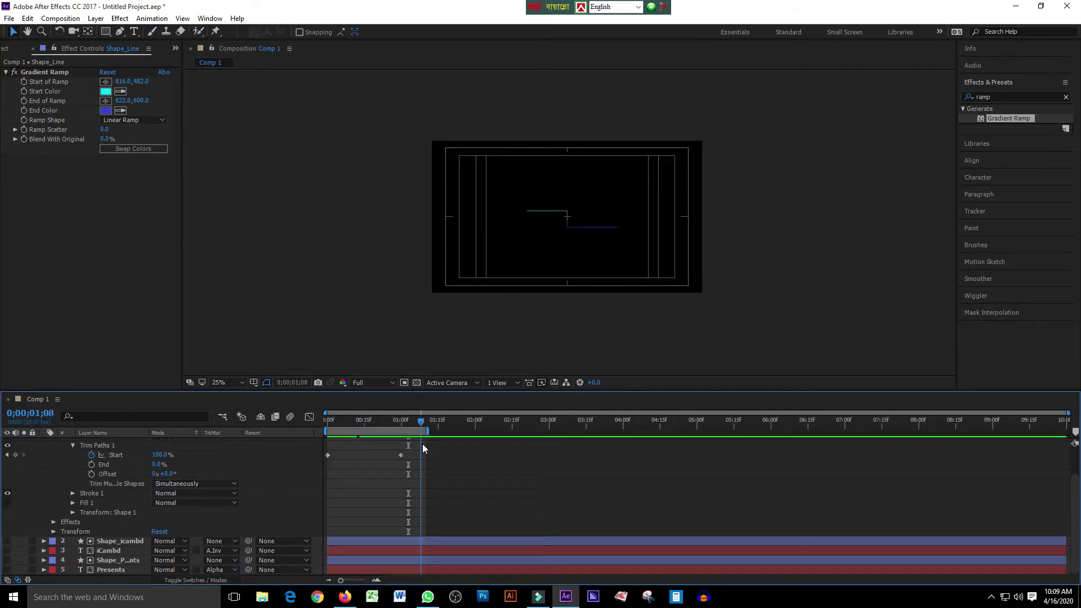
click(401, 455)
key(Delete)
Extend the work area to about 3.5 seconds and select both Start keyframes at 3 seconds.
drag(428, 432, 601, 431)
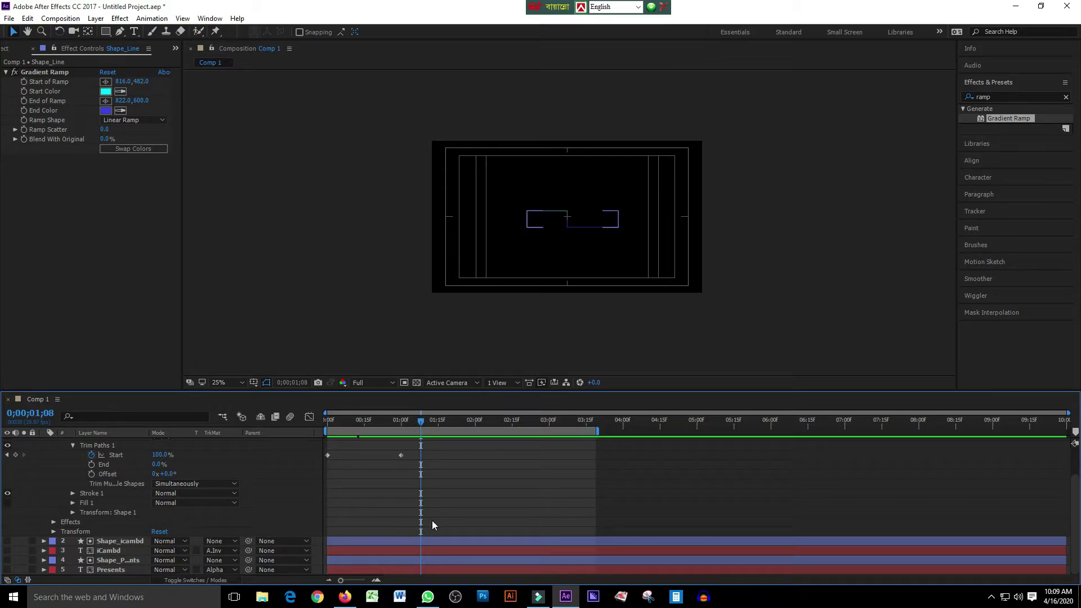
drag(340, 580, 332, 583)
mouse_move(424, 419)
mouse_down()
mouse_move(544, 424)
mouse_move(477, 432)
mouse_up()
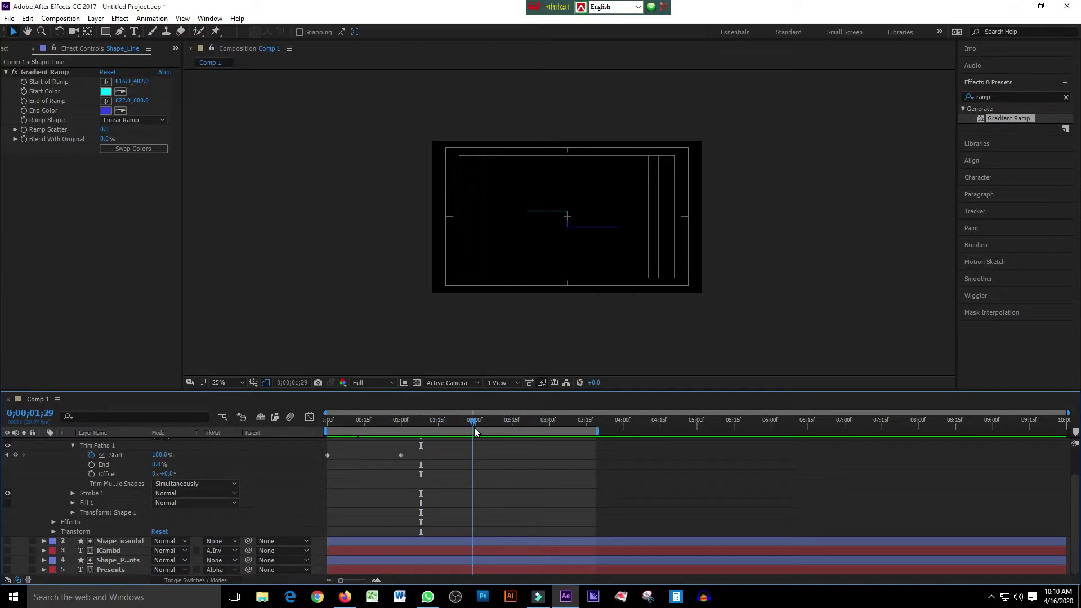
drag(476, 432, 549, 428)
drag(441, 452, 324, 467)
Ease both Start keyframes with 80% incoming and 20% outgoing influence in Keyframe Velocity.
right_click(329, 458)
click(372, 442)
text(80)
key(Tab)
double_click(618, 292)
text(20)
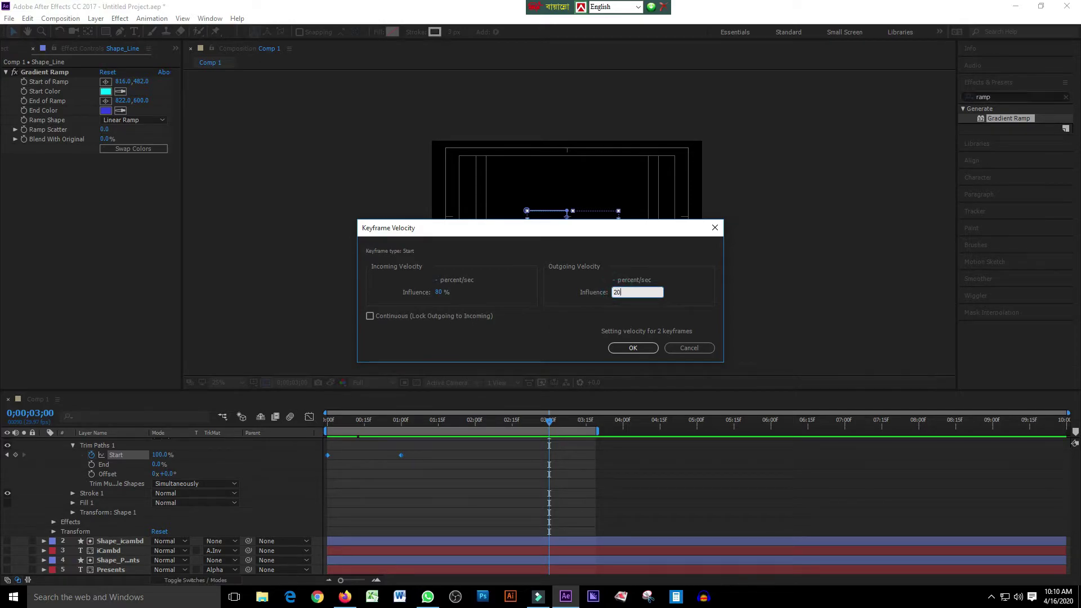
key(Return)
Copy the eased Start keyframes and paste them at 3 seconds, extending the work area.
click(27, 18)
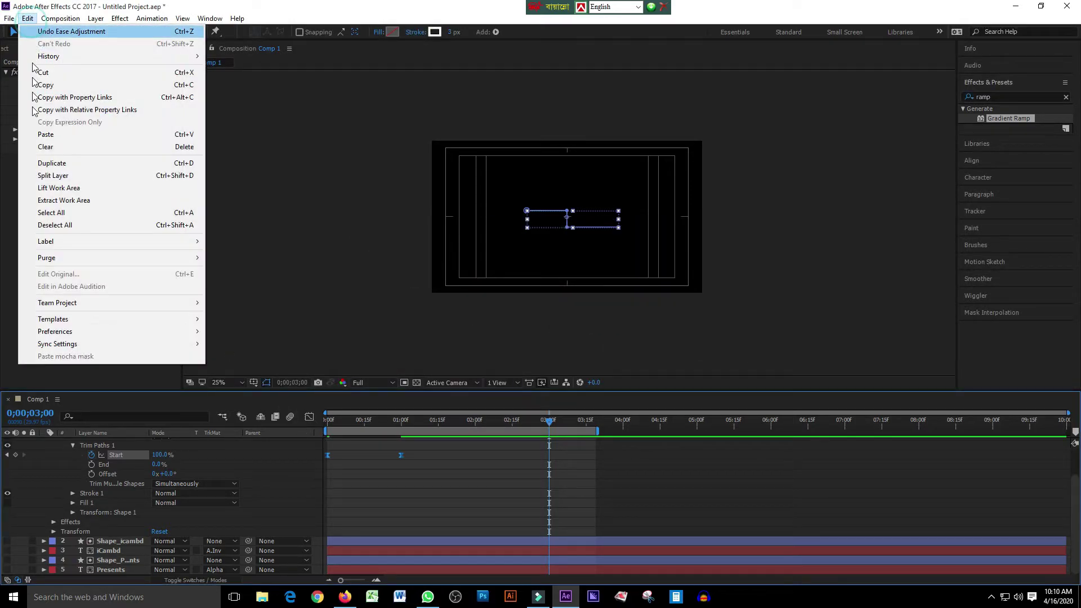
click(51, 84)
click(27, 18)
click(52, 133)
drag(596, 431, 712, 432)
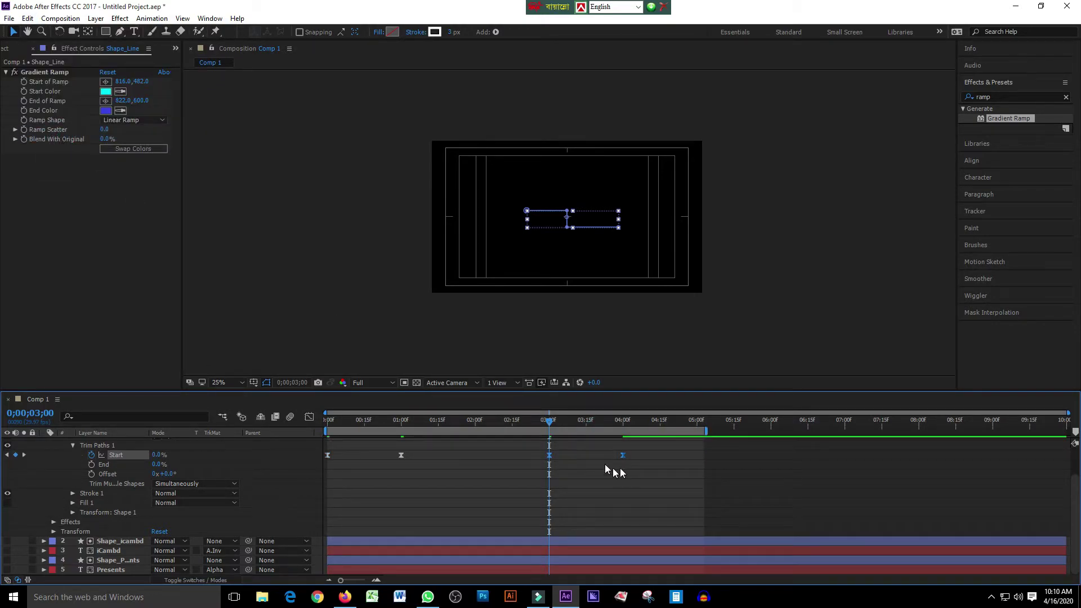
mouse_move(554, 427)
mouse_down()
mouse_move(571, 436)
mouse_move(549, 429)
mouse_up()
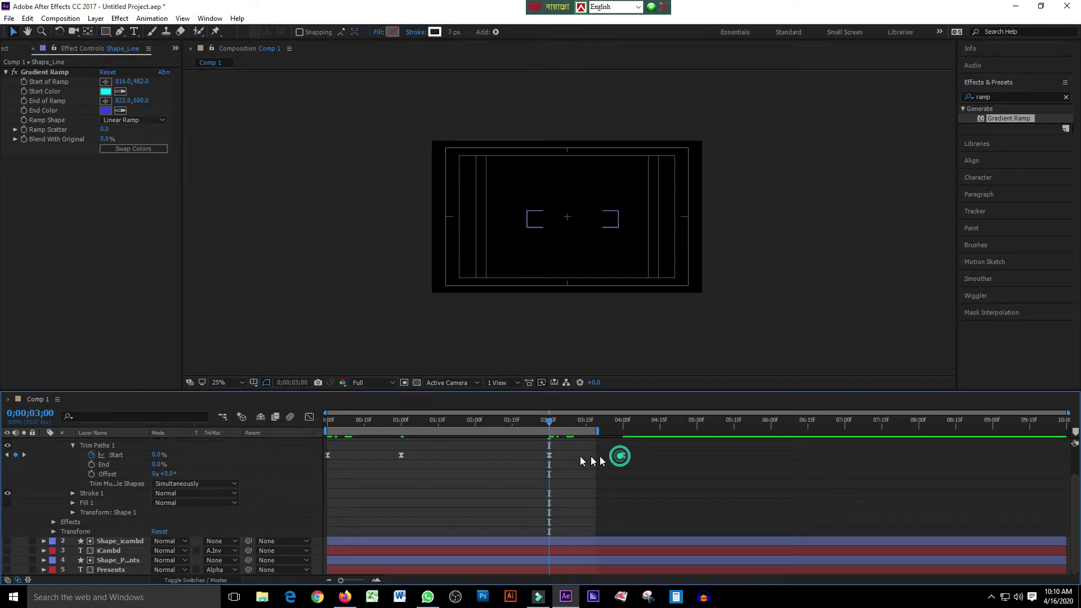
click(631, 483)
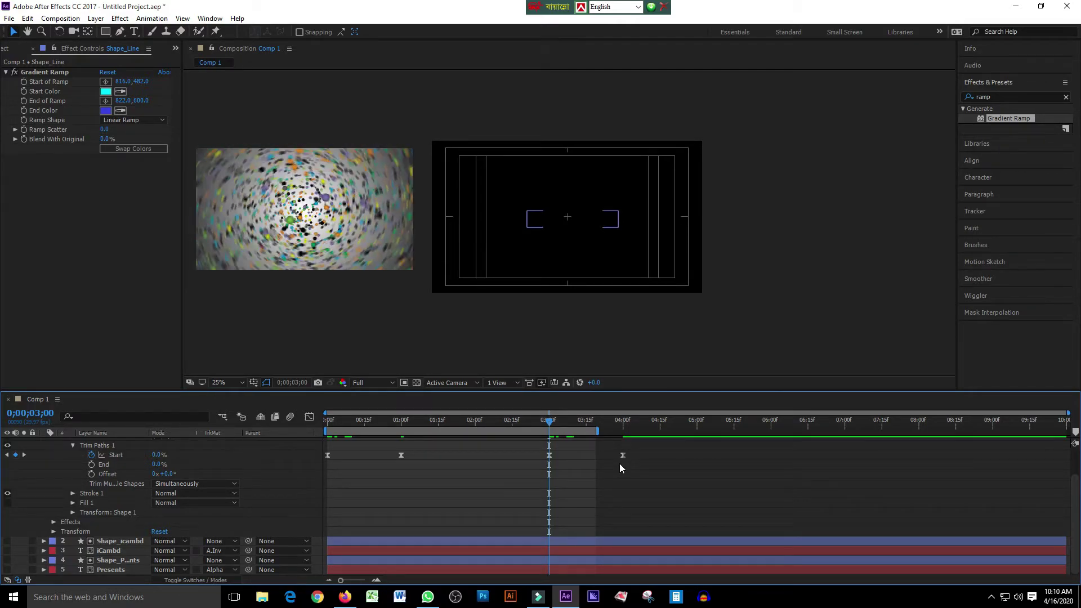
Swap the pasted Start keyframes so the line erases from 3 to 4 seconds, then preview.
mouse_move(621, 455)
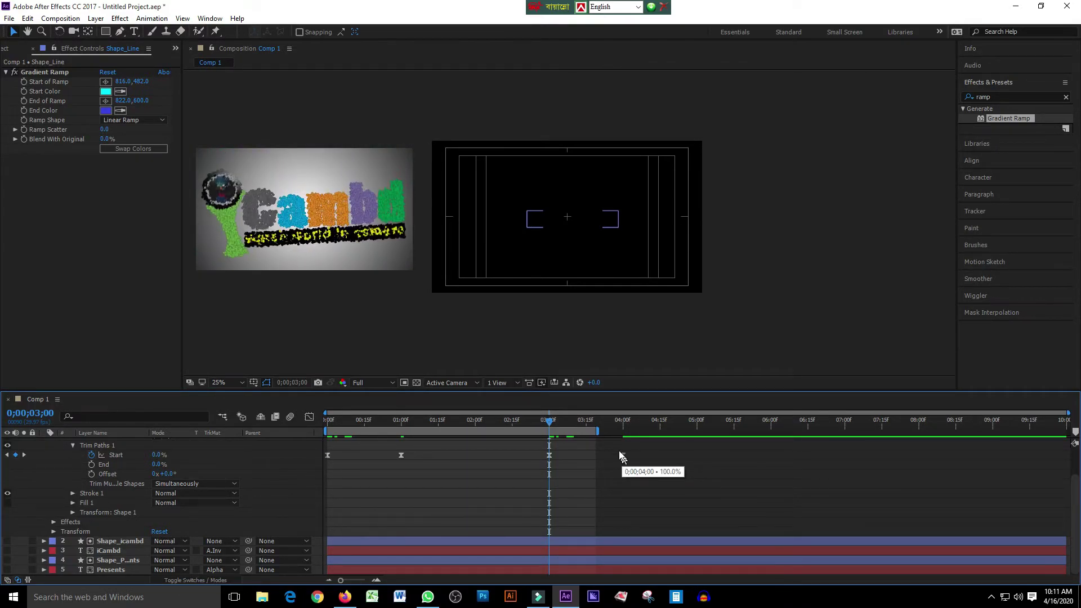
drag(597, 430, 676, 431)
drag(550, 421, 625, 428)
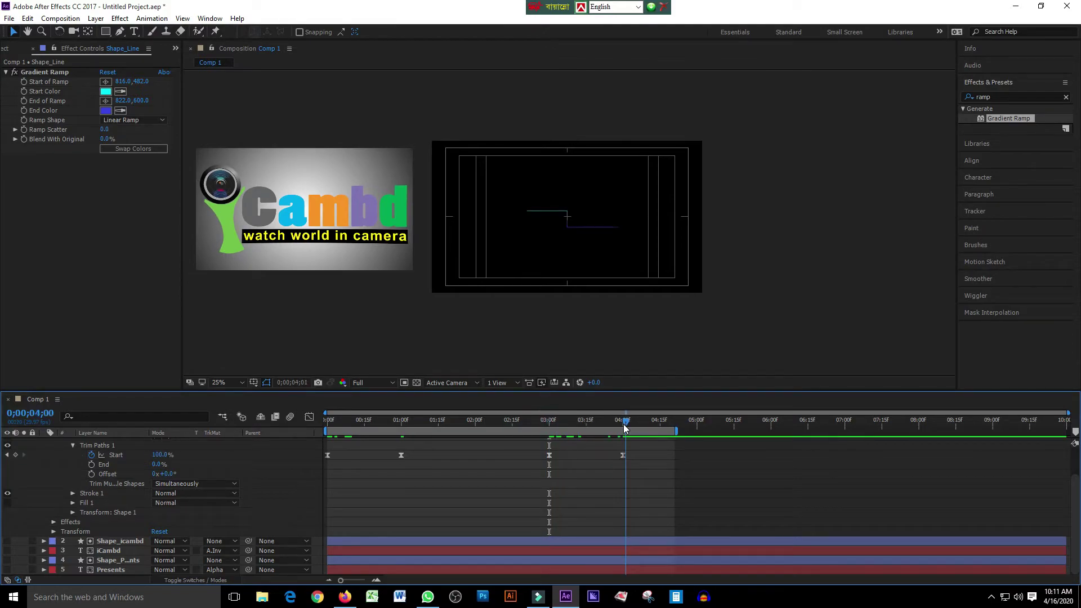
mouse_move(549, 455)
mouse_down()
mouse_move(635, 455)
mouse_move(566, 422)
mouse_up()
click(549, 421)
mouse_move(623, 455)
mouse_down()
mouse_move(550, 455)
mouse_move(623, 421)
mouse_move(623, 457)
mouse_up()
click(263, 448)
key(space)
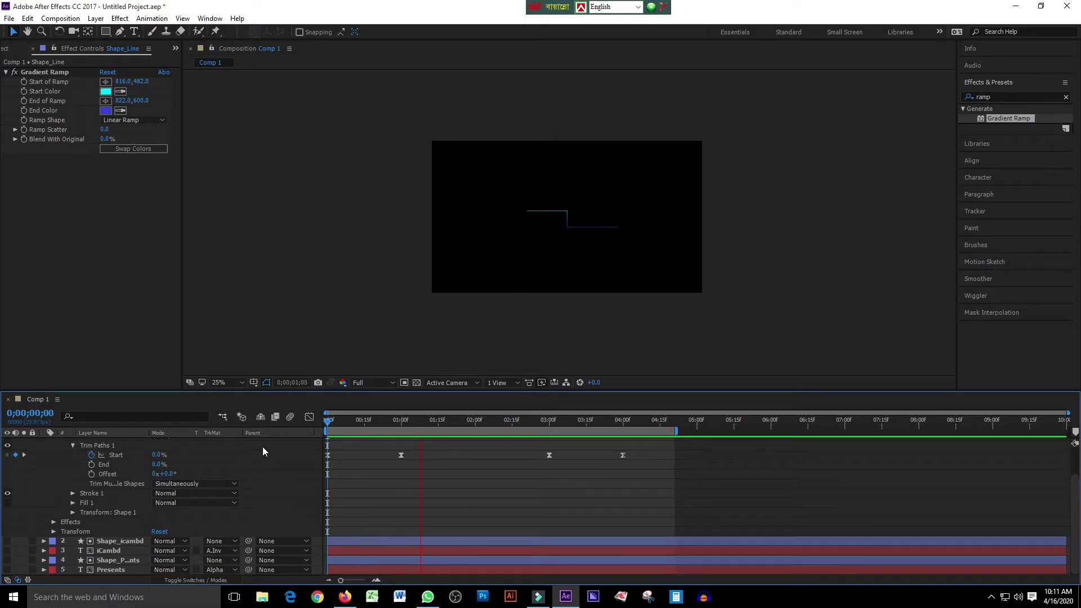
key(space)
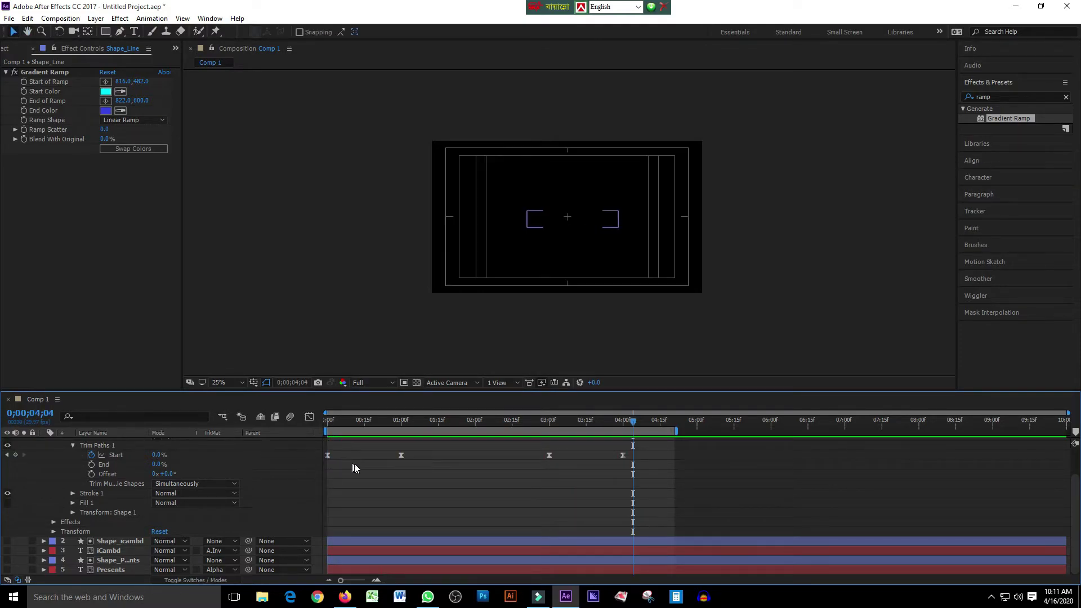
Collapse Shape_Line, make the iCambd and Presents text visible, and reveal every layer's Position.
scroll(107, 463, up, 2)
click(45, 444)
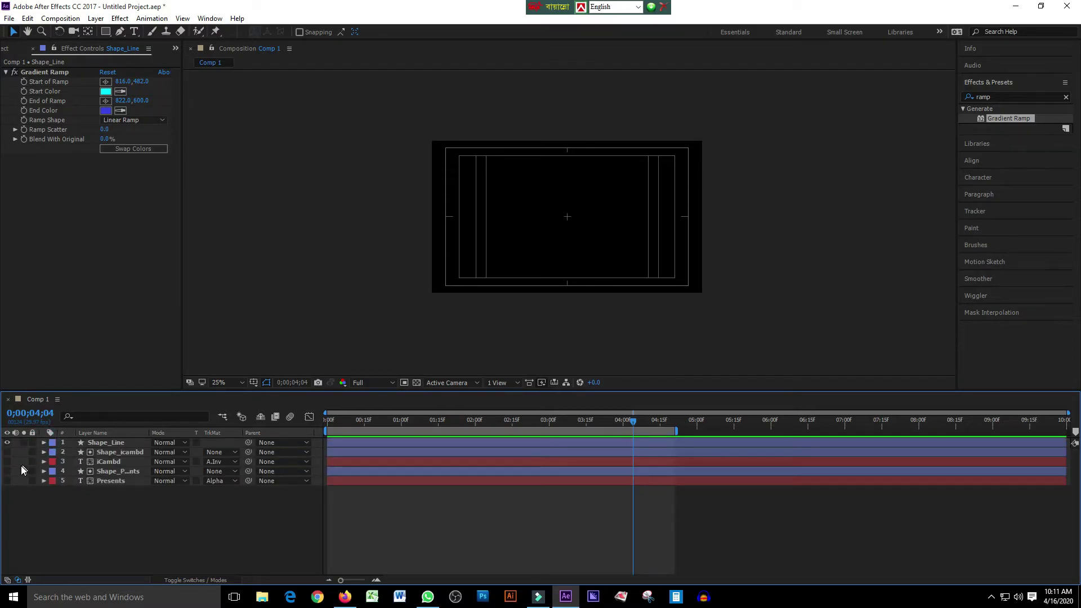
click(7, 463)
click(7, 482)
key(p)
key(ctrl+a)
Add Position keyframes to iCambd and Presents at 4 and 3 seconds, viewing at 100%.
drag(633, 423, 623, 420)
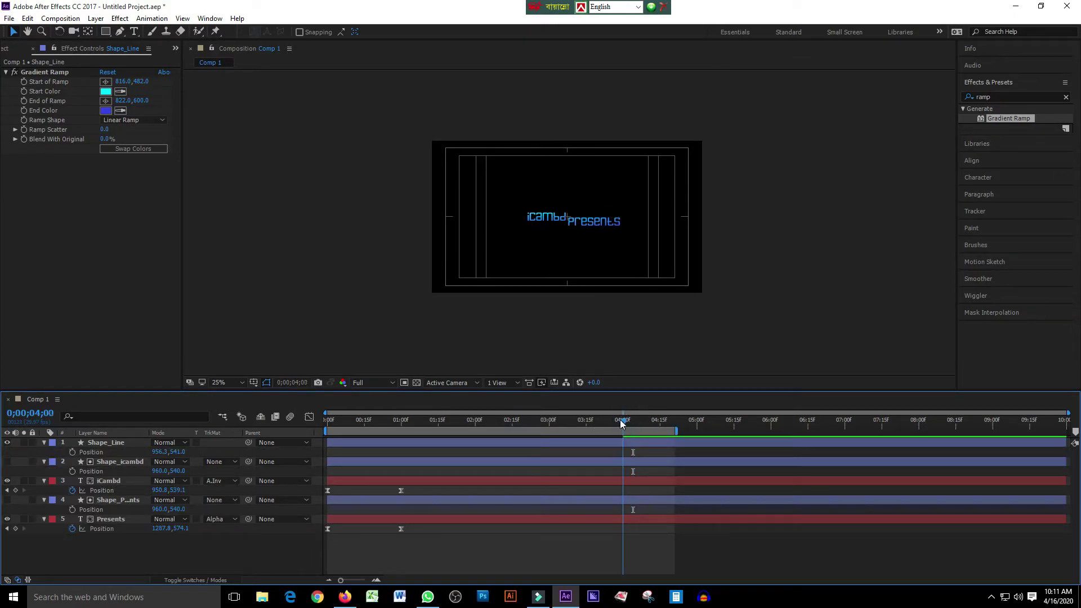
click(103, 509)
click(15, 491)
click(16, 529)
drag(626, 426, 550, 431)
click(16, 491)
click(15, 529)
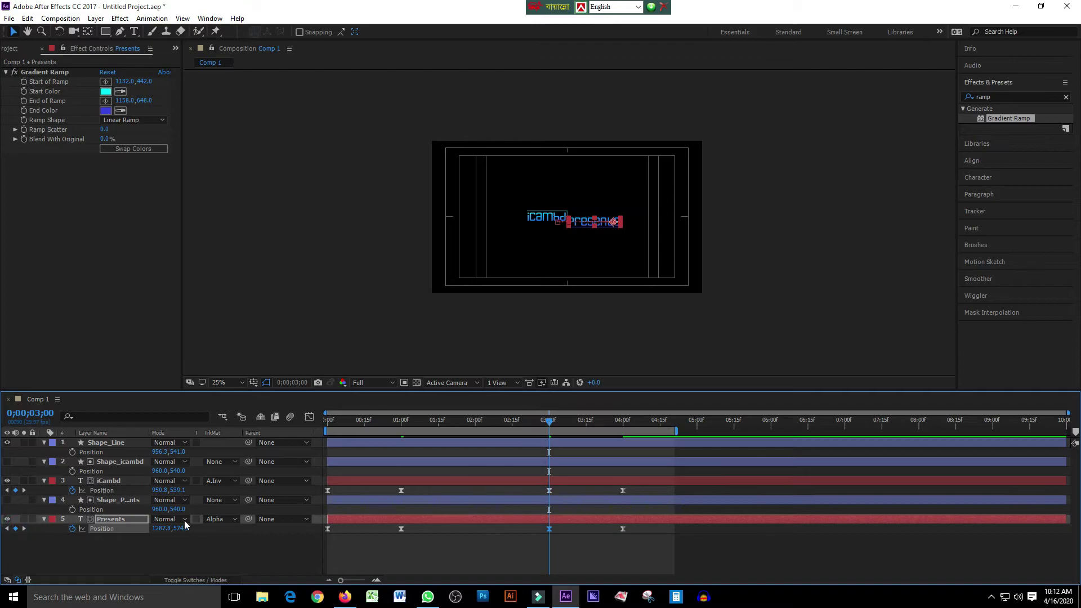
mouse_move(549, 428)
mouse_down()
mouse_move(626, 431)
mouse_move(403, 431)
mouse_move(329, 451)
mouse_up()
key(slash)
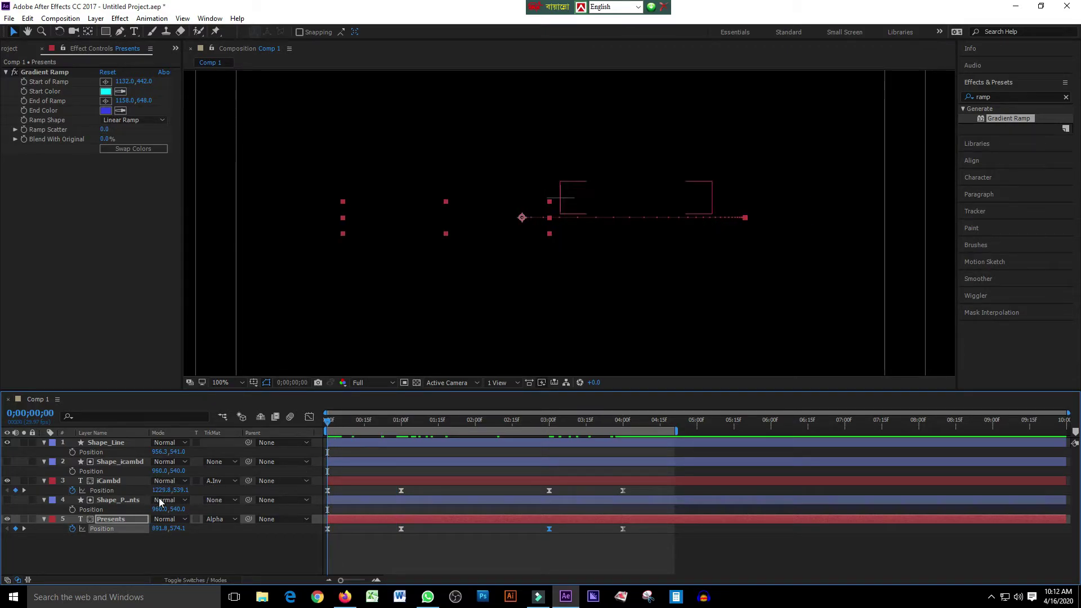
Set iCambd's Position X to 1230 and Presents' X to 890, then scrub forward.
click(166, 490)
text(230)
key(Return)
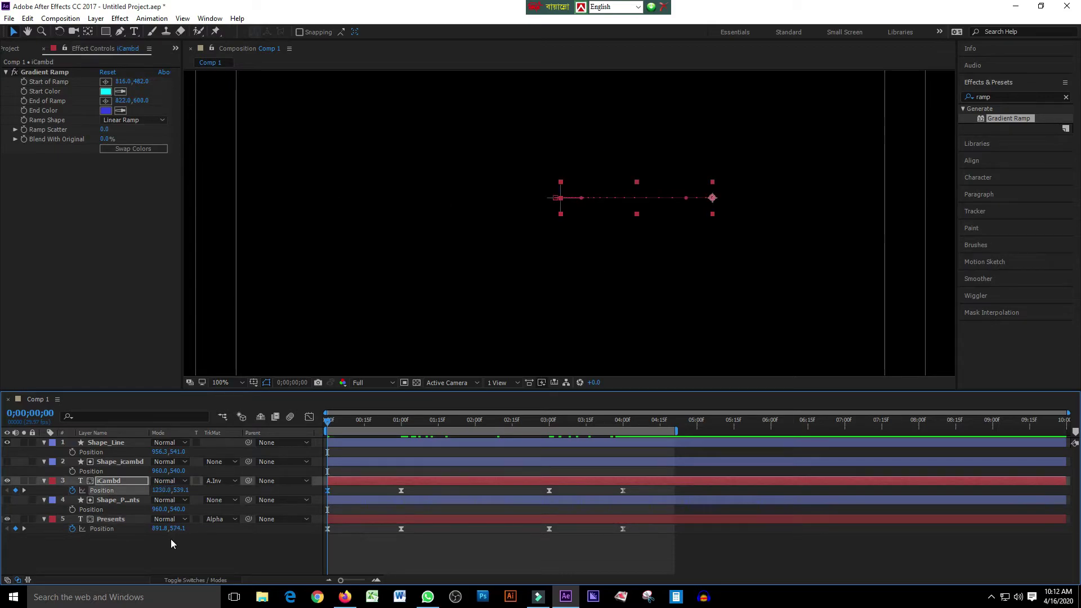
click(160, 528)
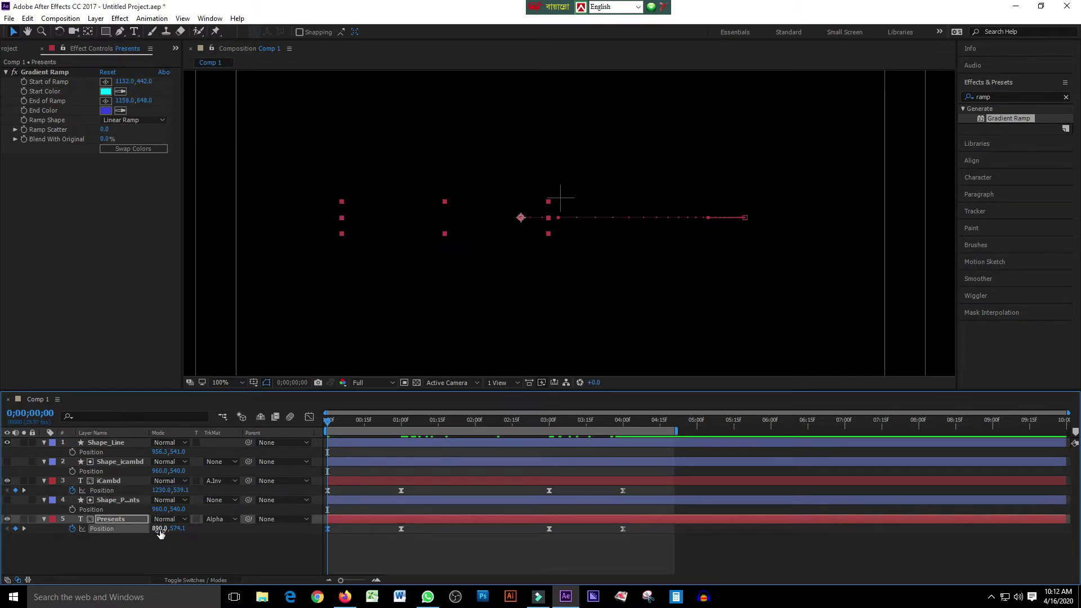
drag(331, 429, 624, 447)
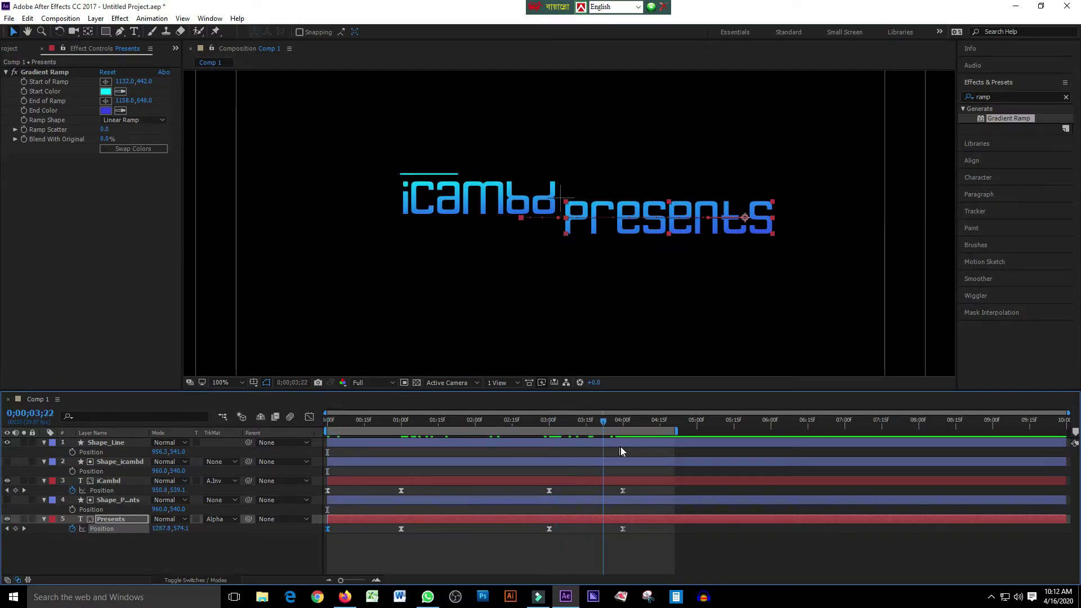
Re-enter iCambd's X as 1230, confirm Presents' position, and preview the text slide.
click(164, 490)
text(1230)
key(Return)
click(159, 528)
key(Return)
key(space)
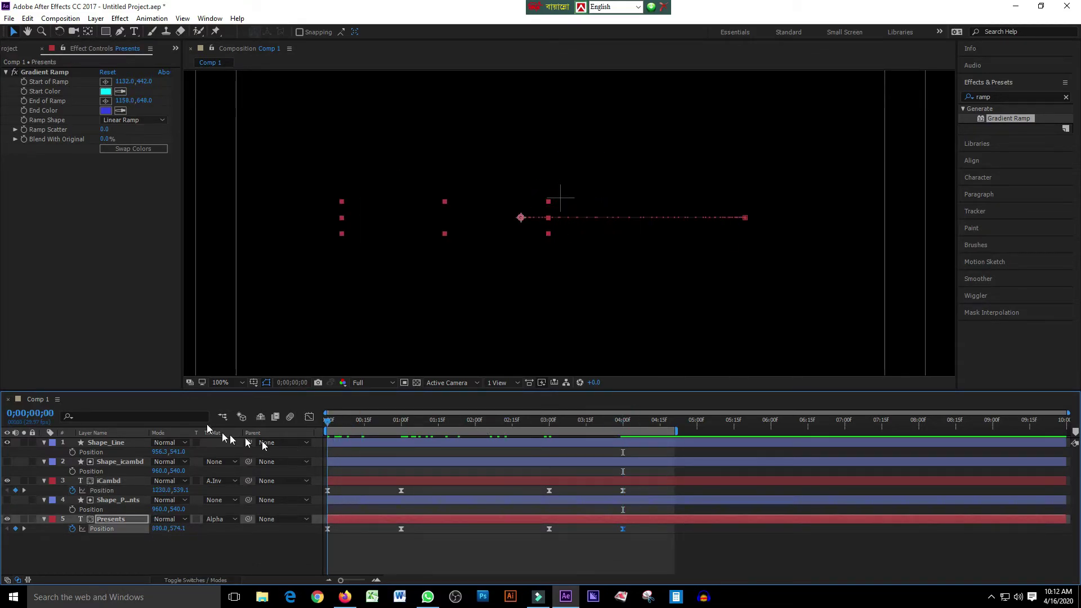
click(131, 350)
Switch the composition view to 50% and play the full intro preview.
scroll(304, 331, down, 2)
click(111, 316)
key(space)
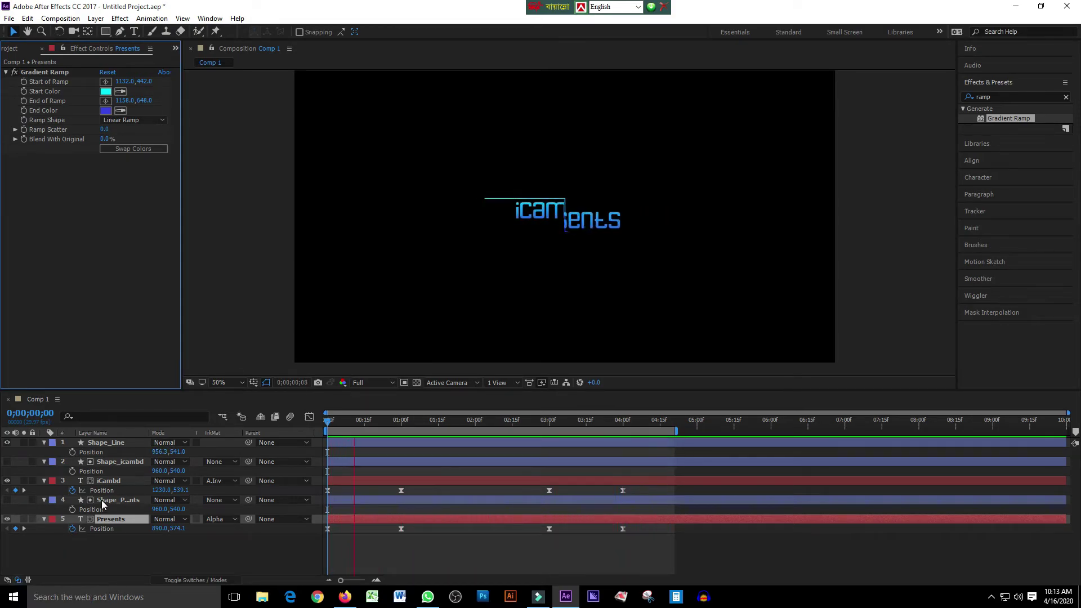
key(space)
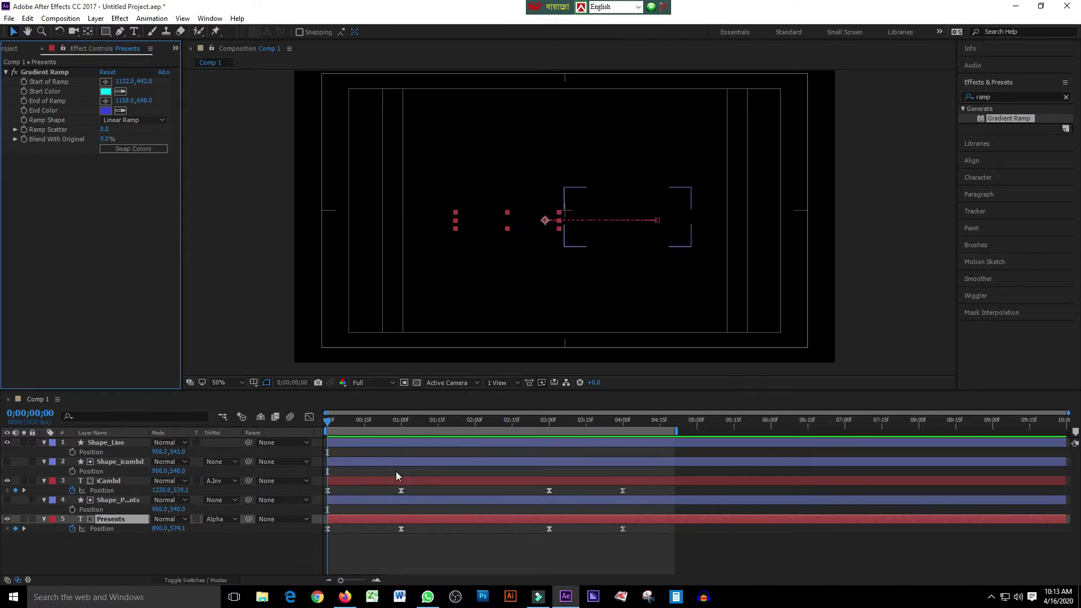
Collapse the layers' Position properties, clear the selection, and zoom the timeline in.
click(245, 309)
key(p)
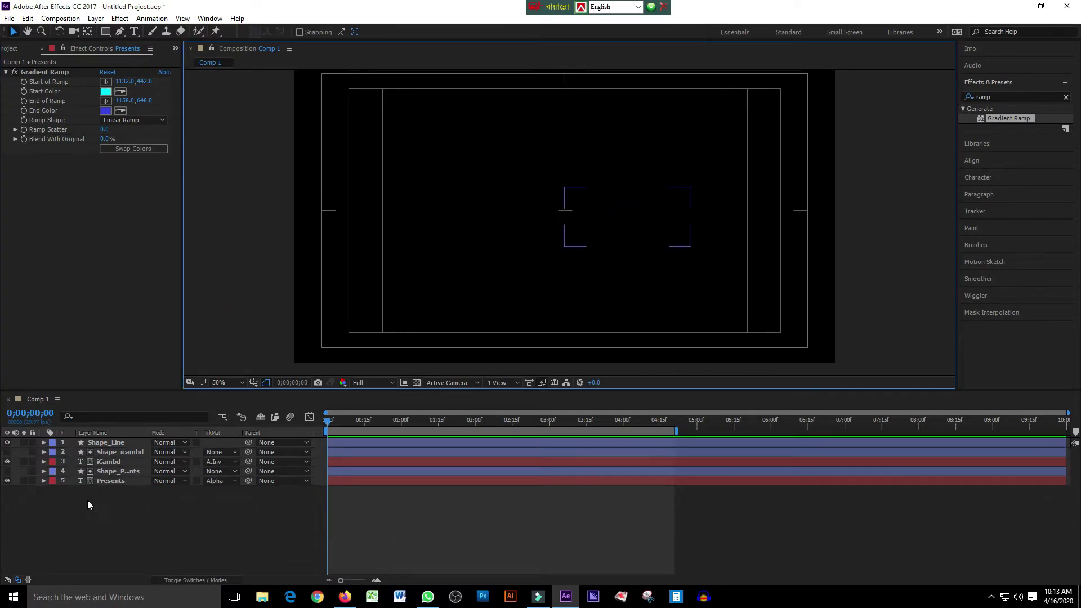
click(116, 442)
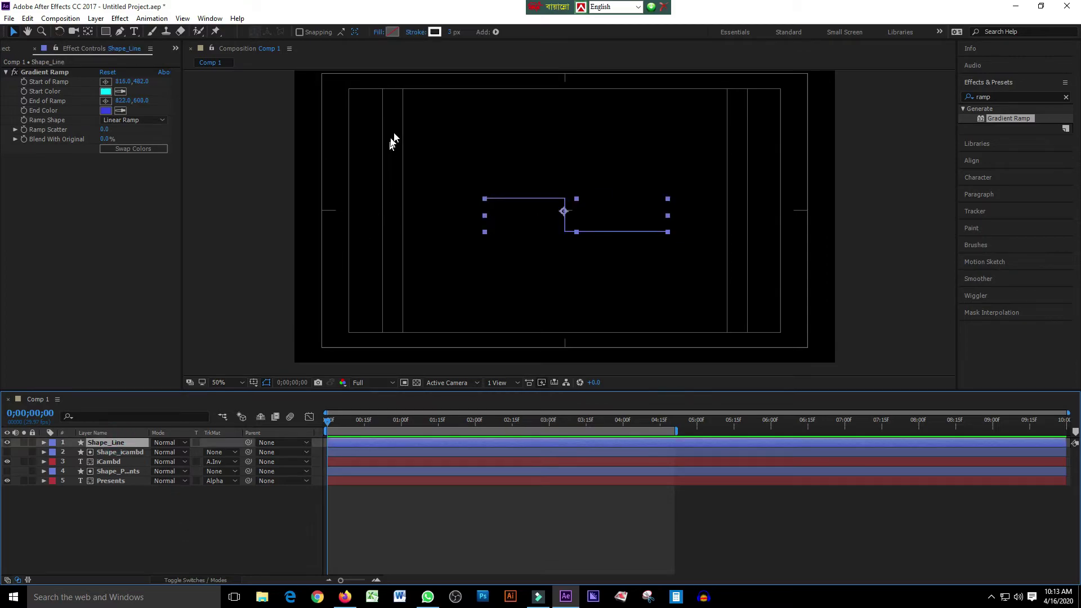
key(ctrl+z)
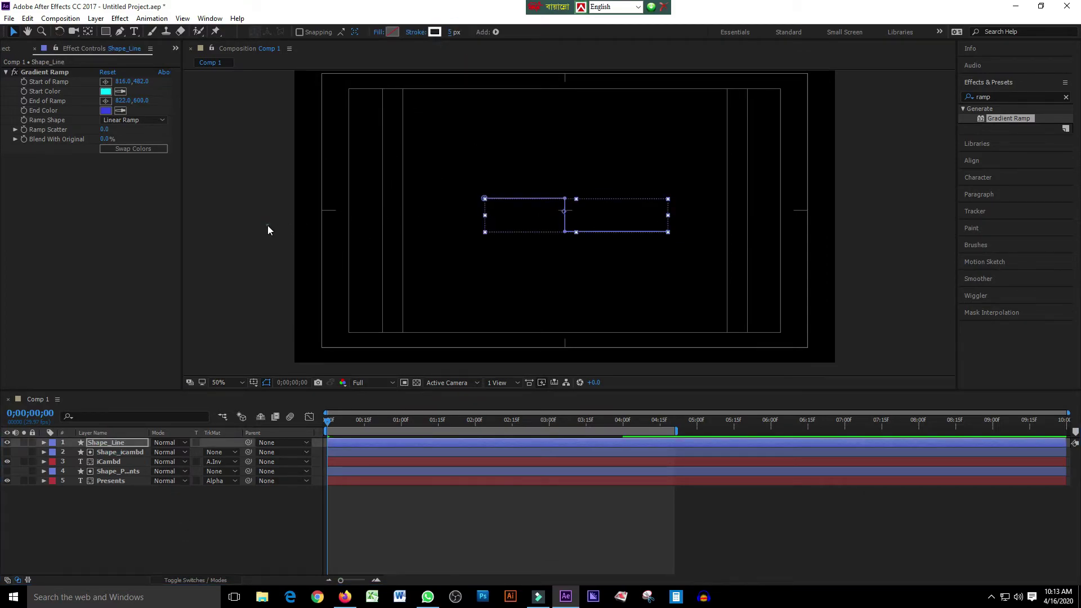
click(268, 227)
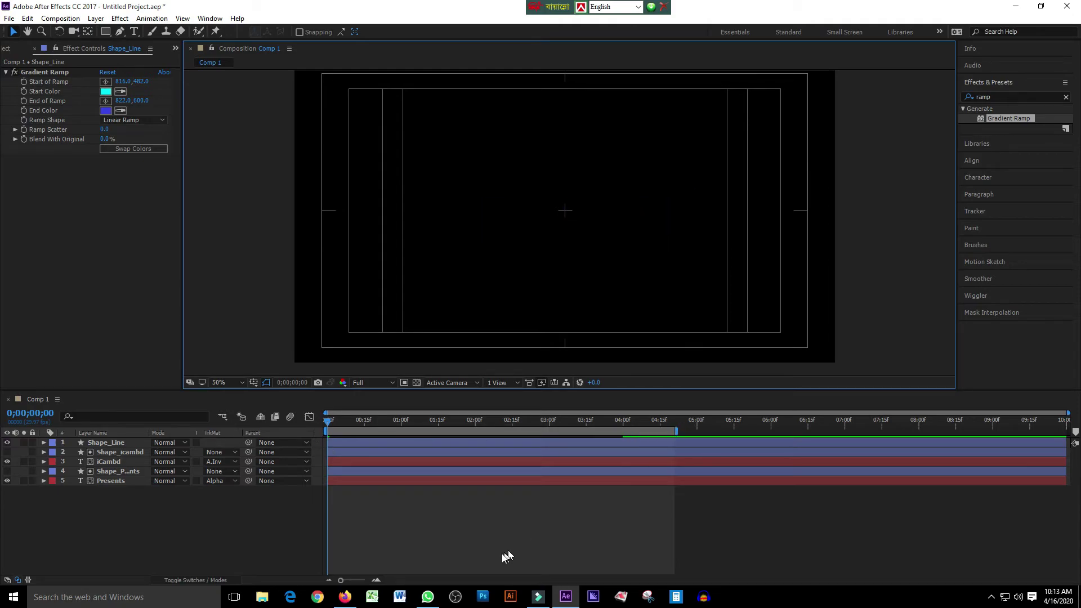
click(354, 580)
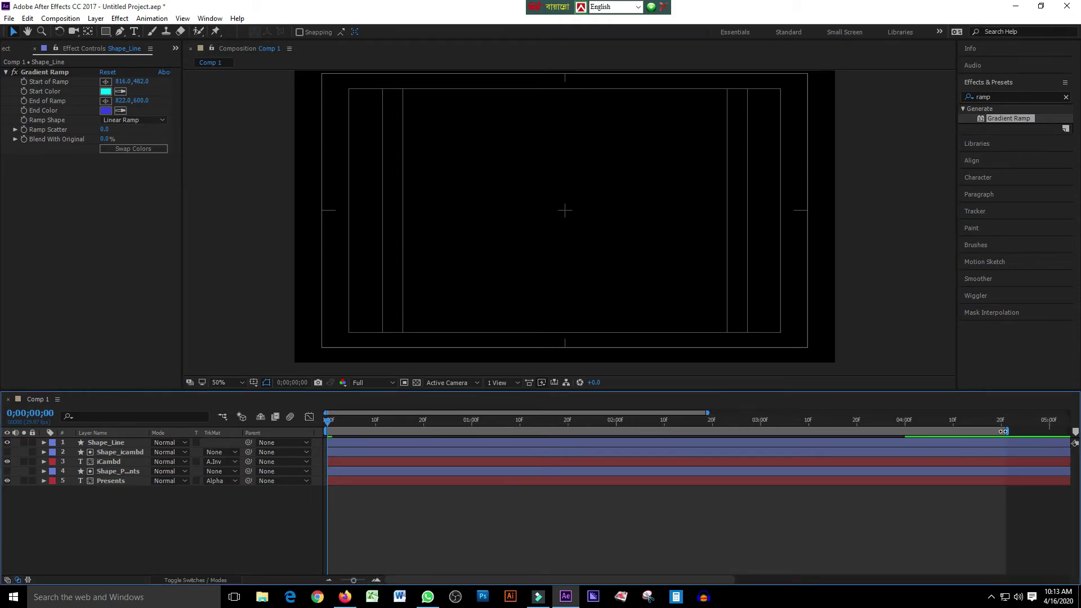
Trim the composition to a work area ending at 4;01 and play it back.
click(30, 414)
text(401)
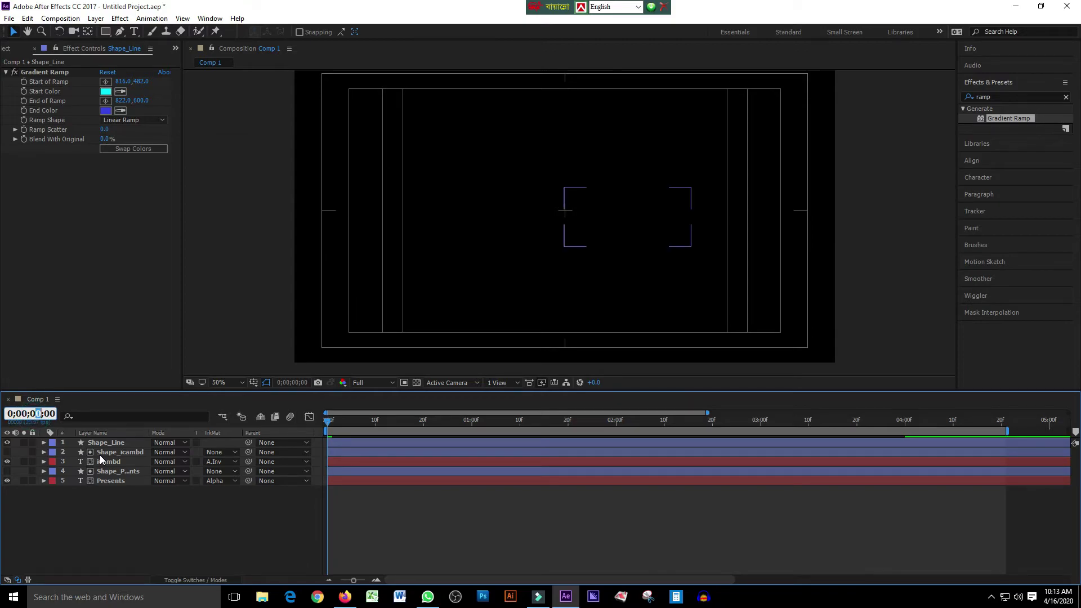
key(Return)
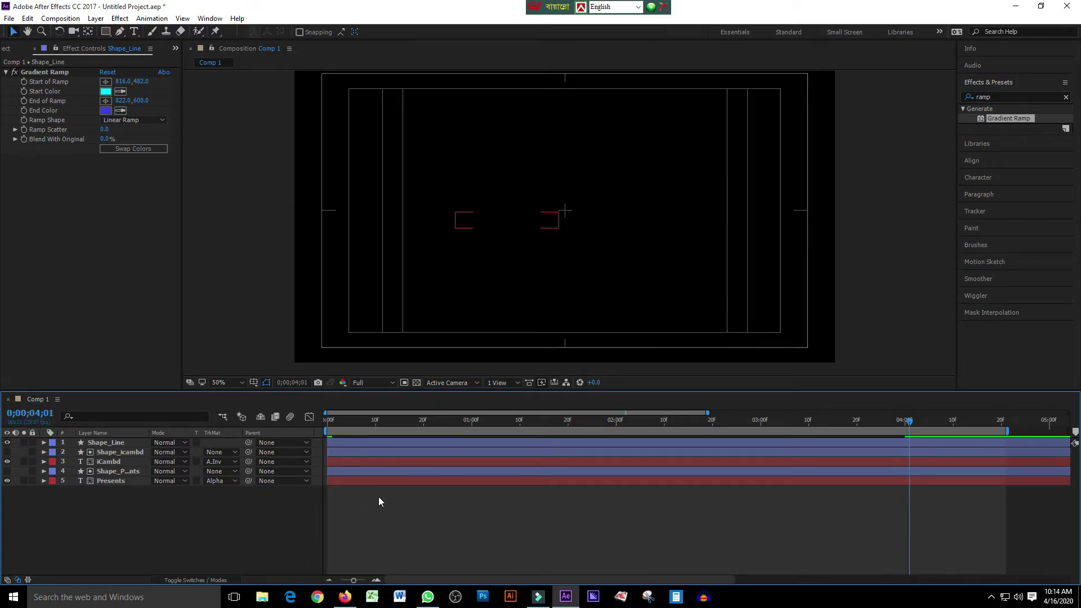
key(n)
right_click(850, 431)
click(889, 466)
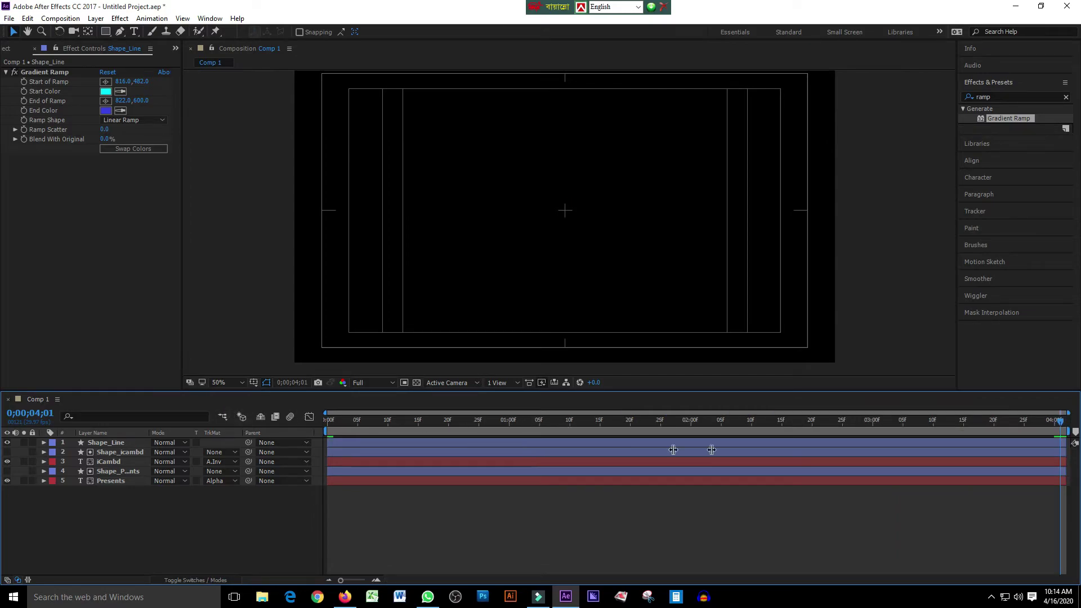
key(space)
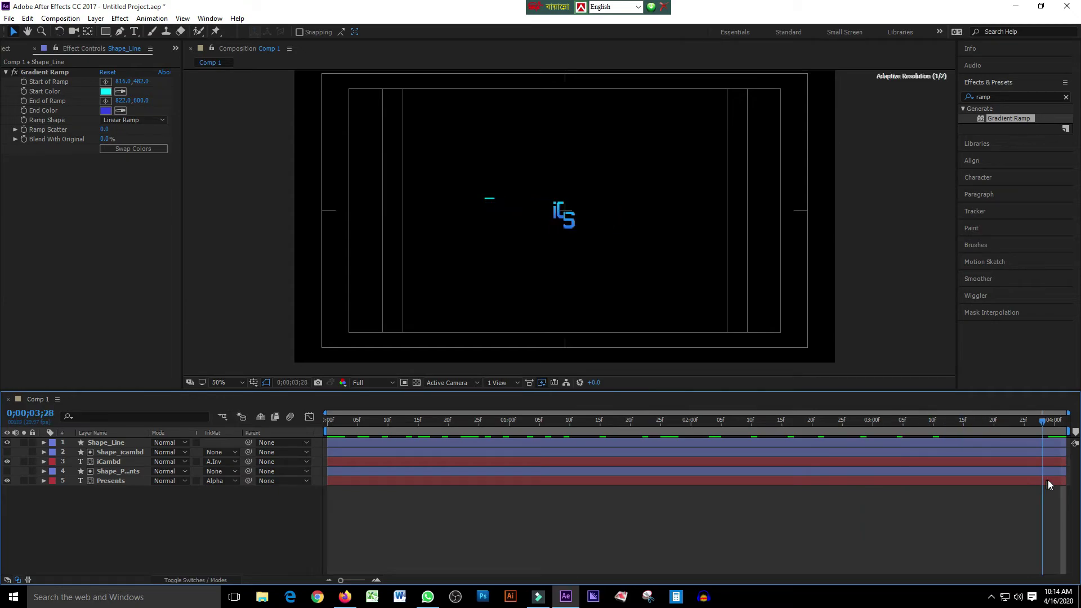
key(space)
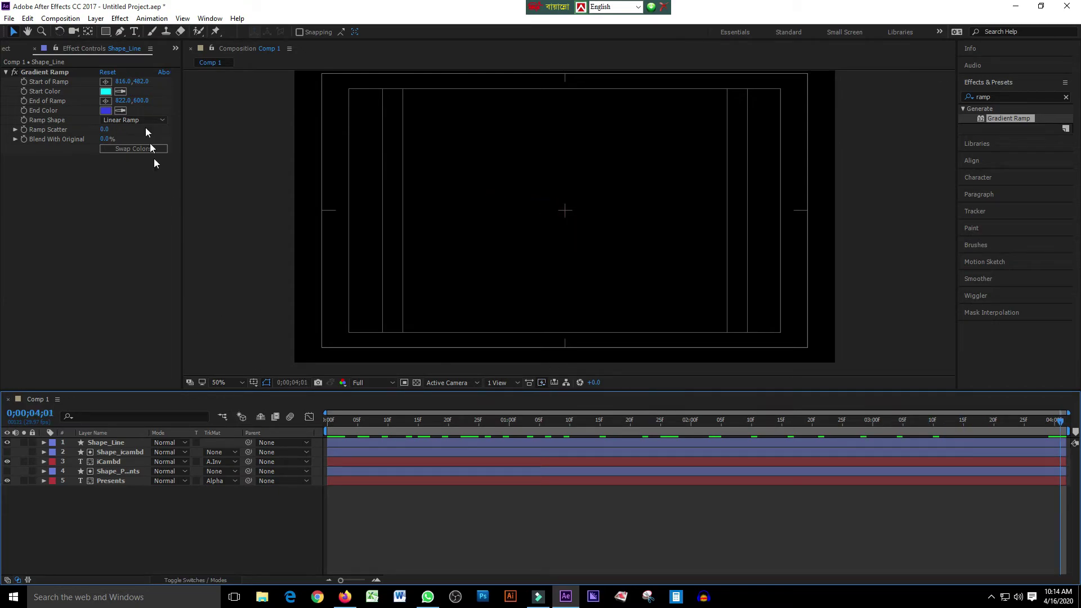
Add Comp 1 to the Adobe Media Encoder queue.
click(60, 18)
click(105, 119)
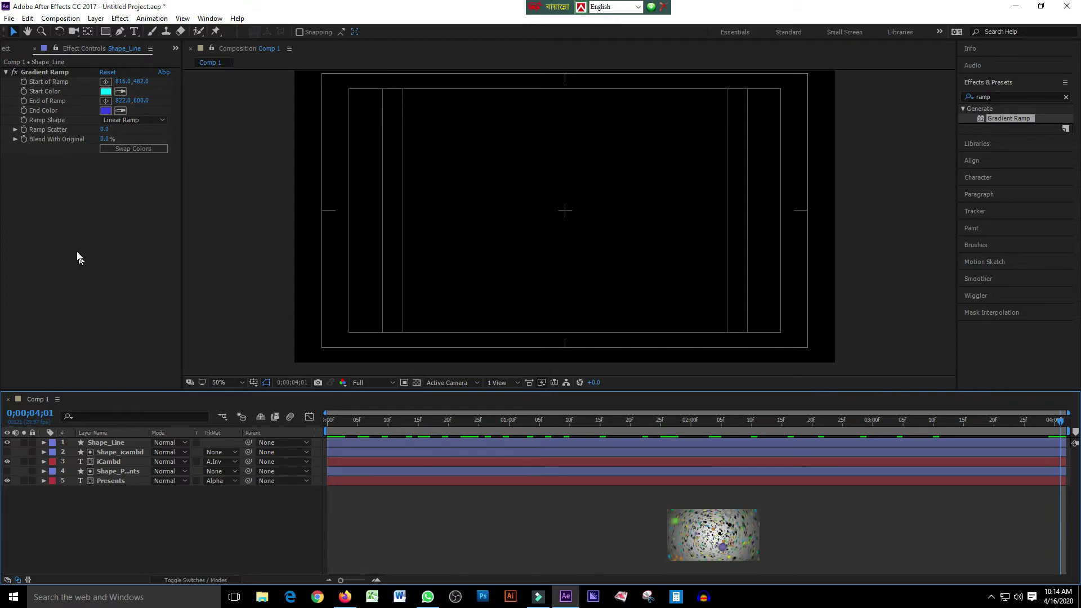
right_click(113, 520)
Add a new full-frame solid layer to the composition.
mouse_move(147, 423)
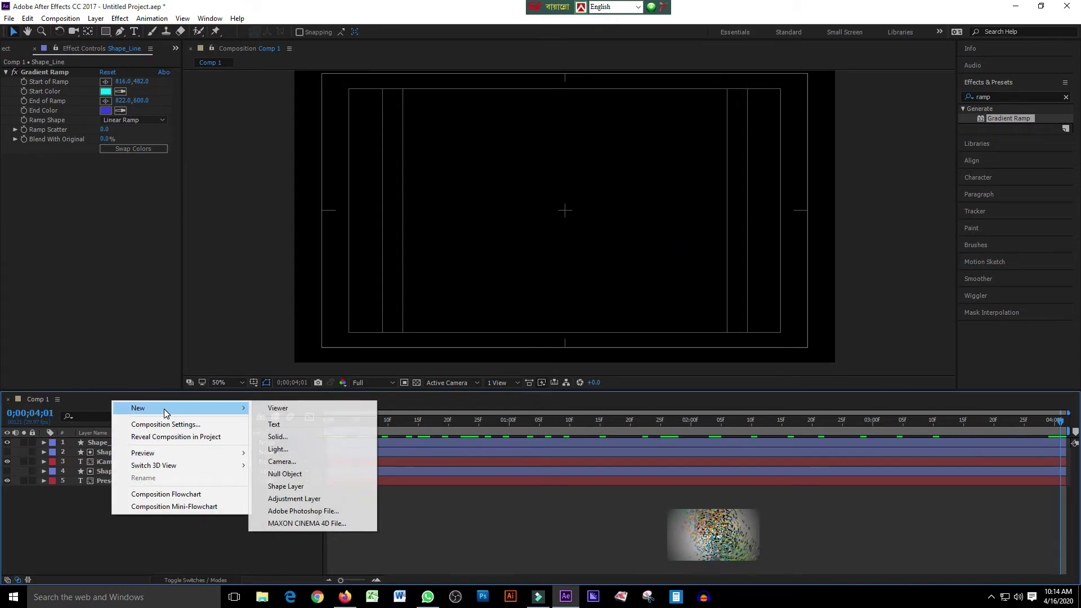
click(293, 437)
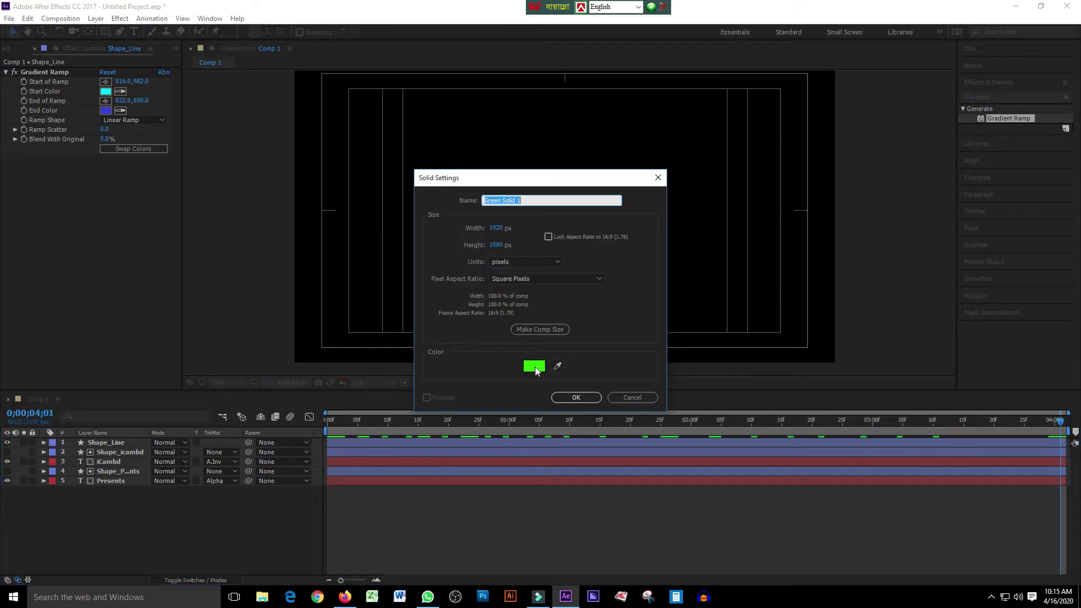
click(563, 397)
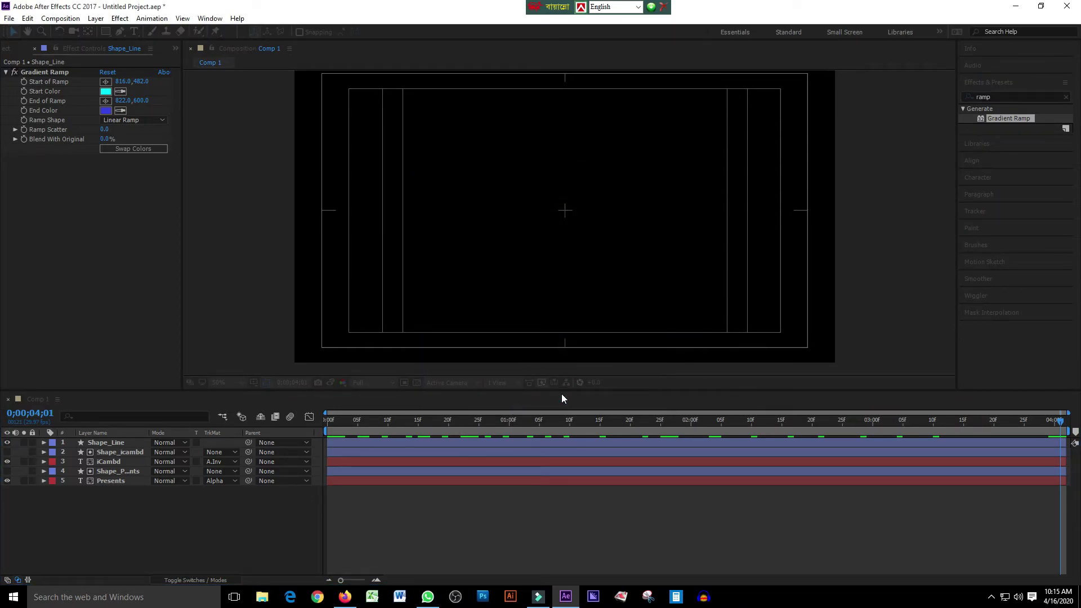
Apply a radial Gradient Ramp to the solid, centre its start point and widen it.
click(996, 119)
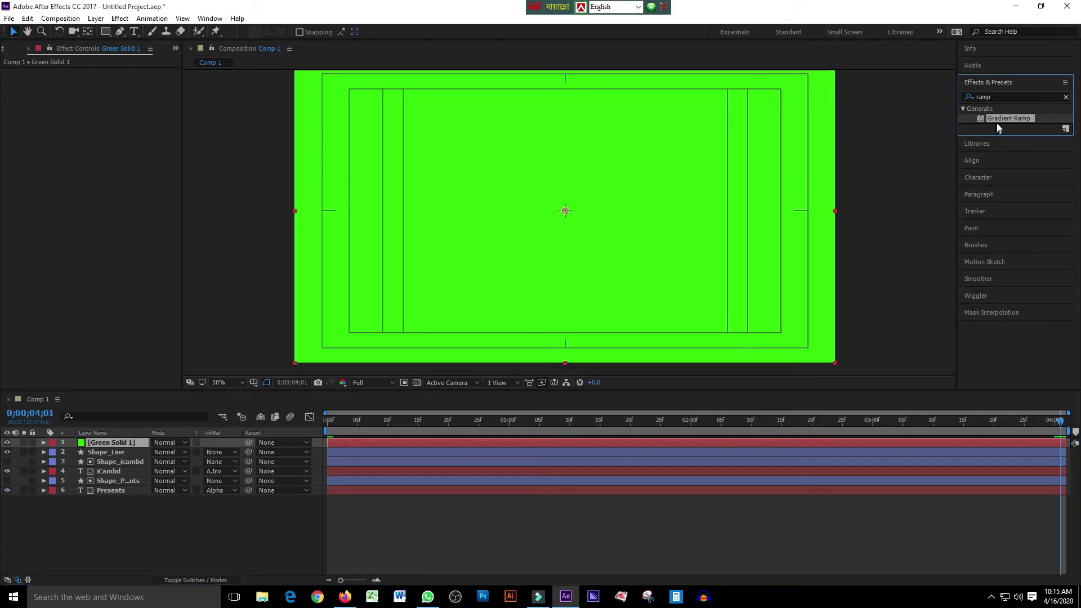
drag(999, 118, 600, 222)
click(130, 120)
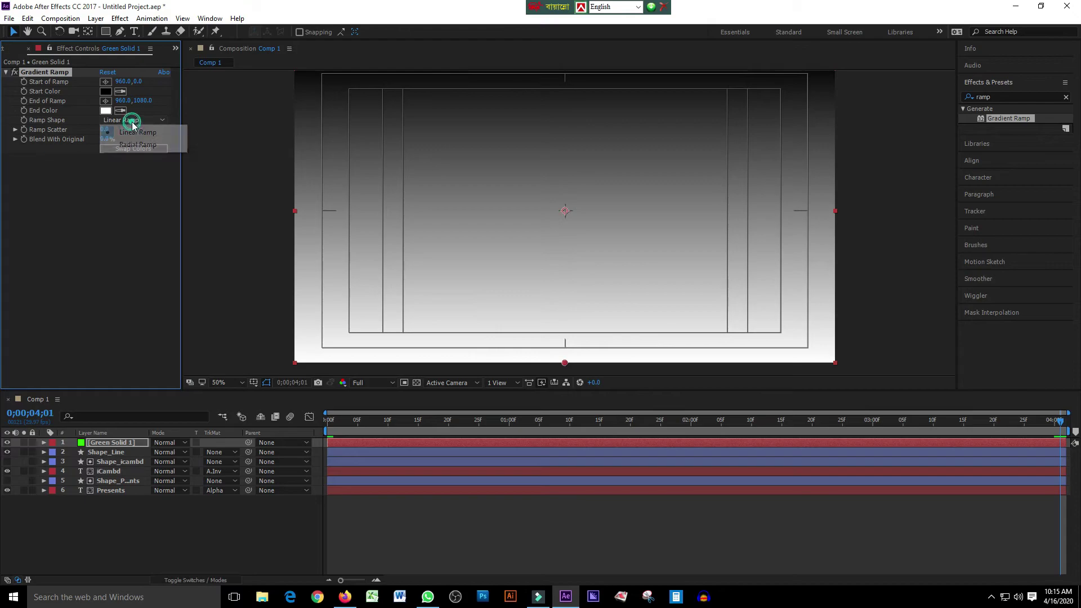
click(138, 140)
scroll(550, 134, down, 2)
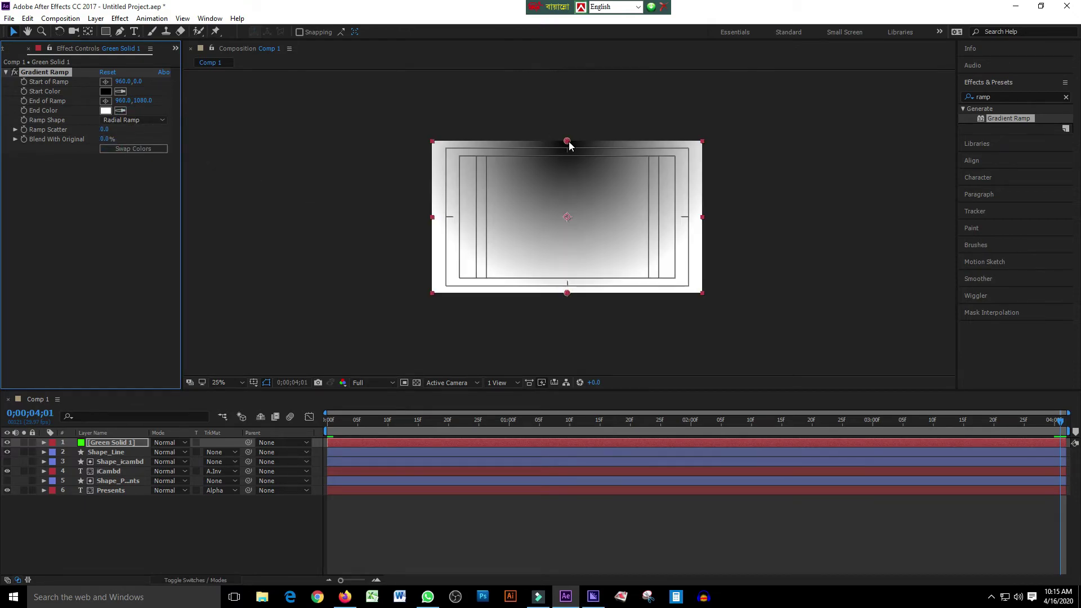
drag(567, 141, 569, 220)
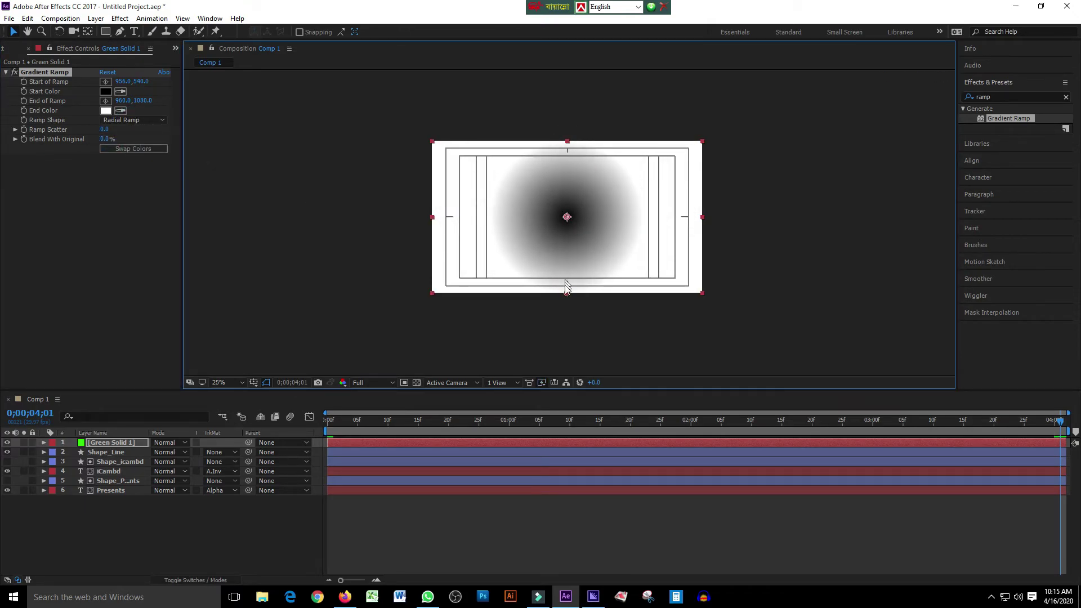
drag(567, 293, 720, 308)
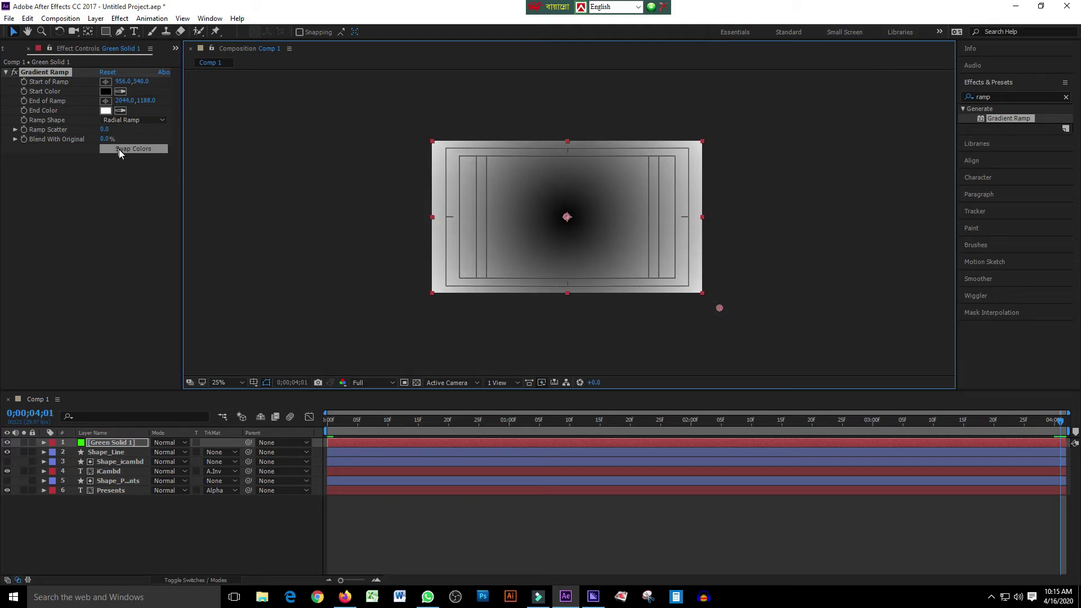
Swap the ramp colours, spread the edge further out, and set the centre colour to grey 949292.
click(121, 150)
click(720, 309)
drag(721, 309, 750, 321)
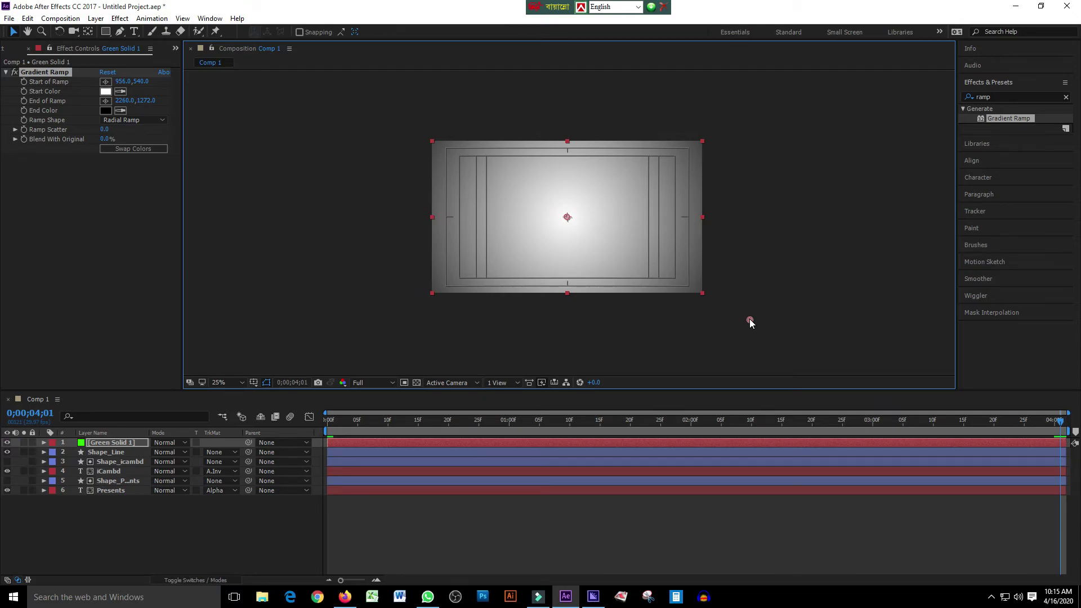
drag(750, 321, 756, 323)
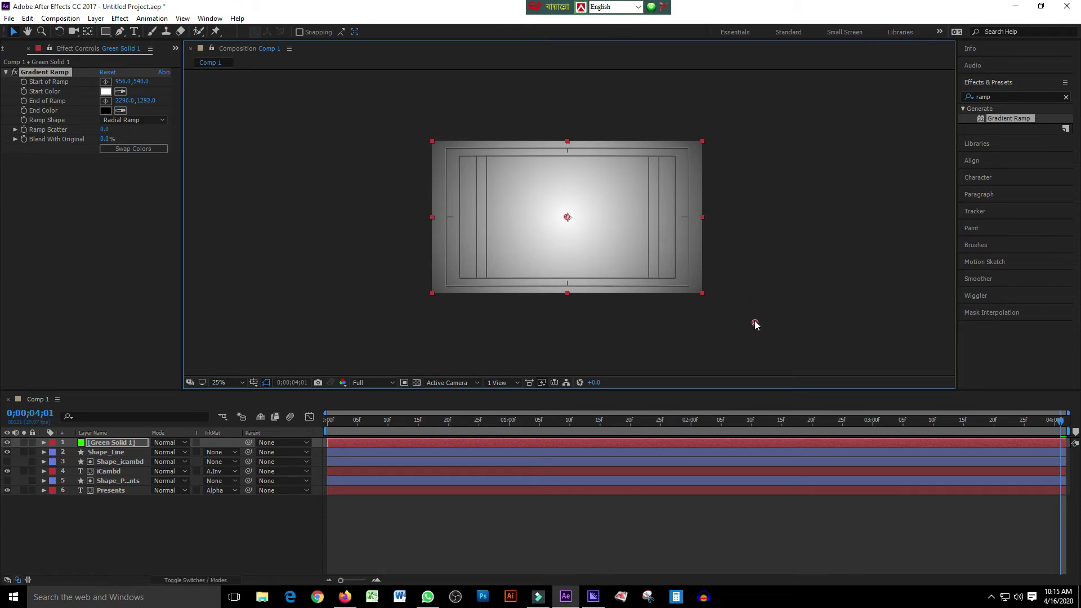
click(106, 91)
click(705, 418)
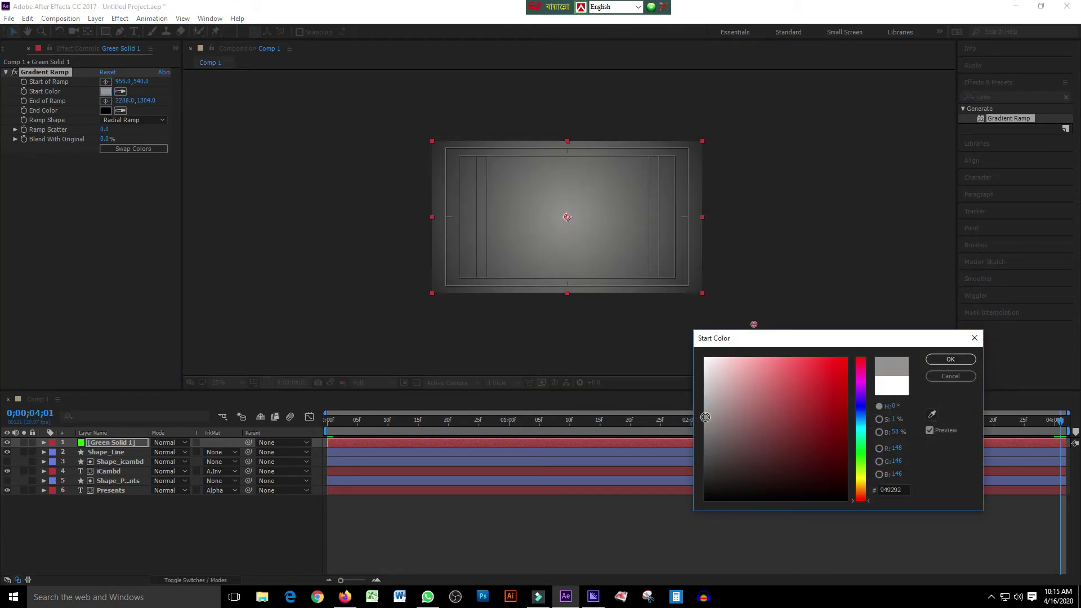
click(949, 362)
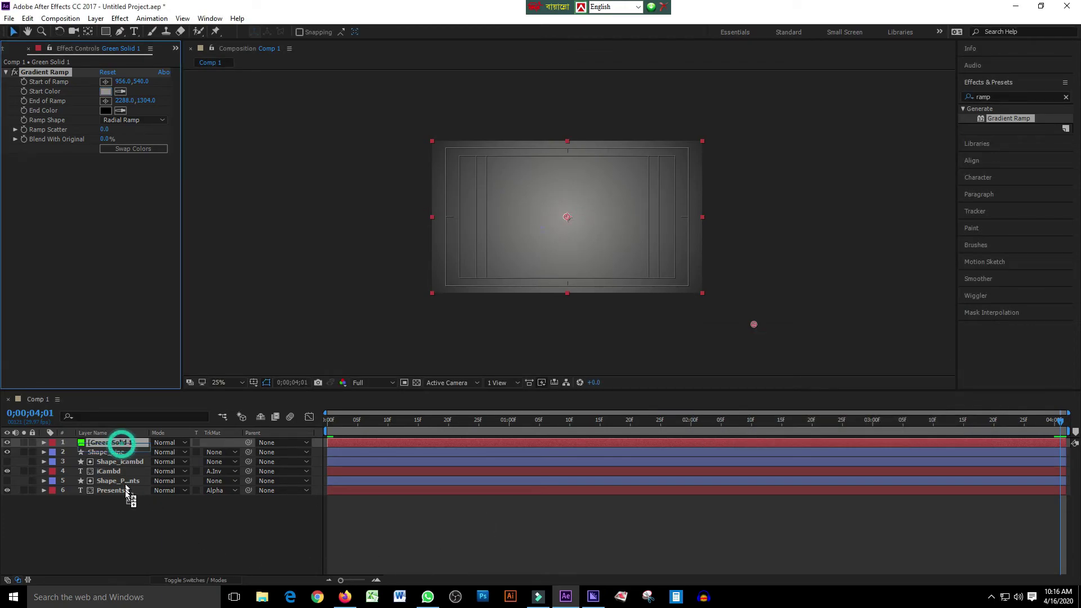
Move Green Solid 1 below the title layers, then swap colours and widen the ramp at 1;02.
drag(113, 442, 126, 496)
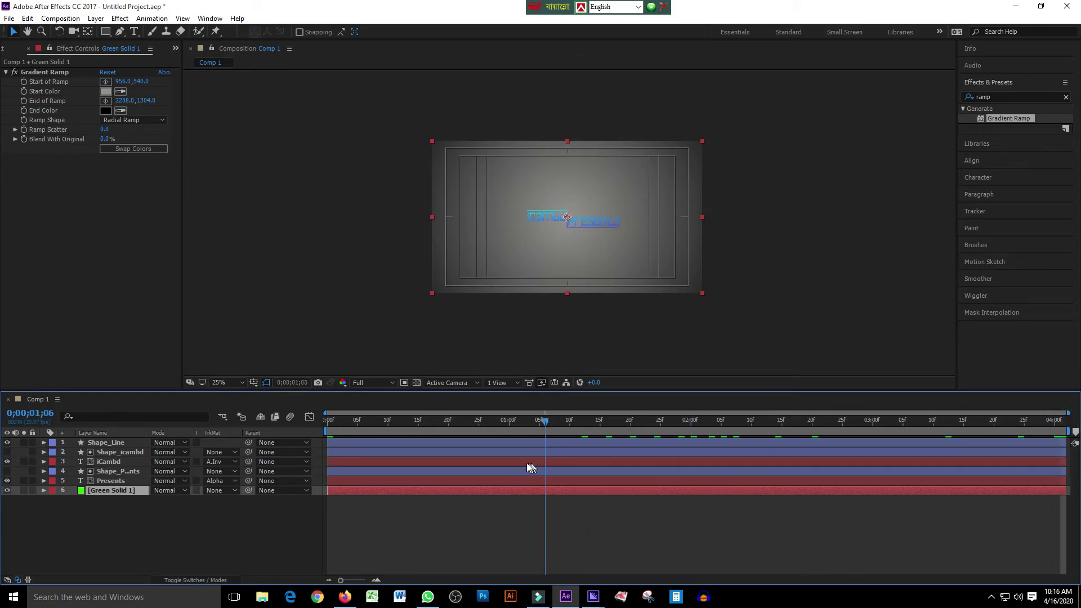
drag(1060, 429, 525, 465)
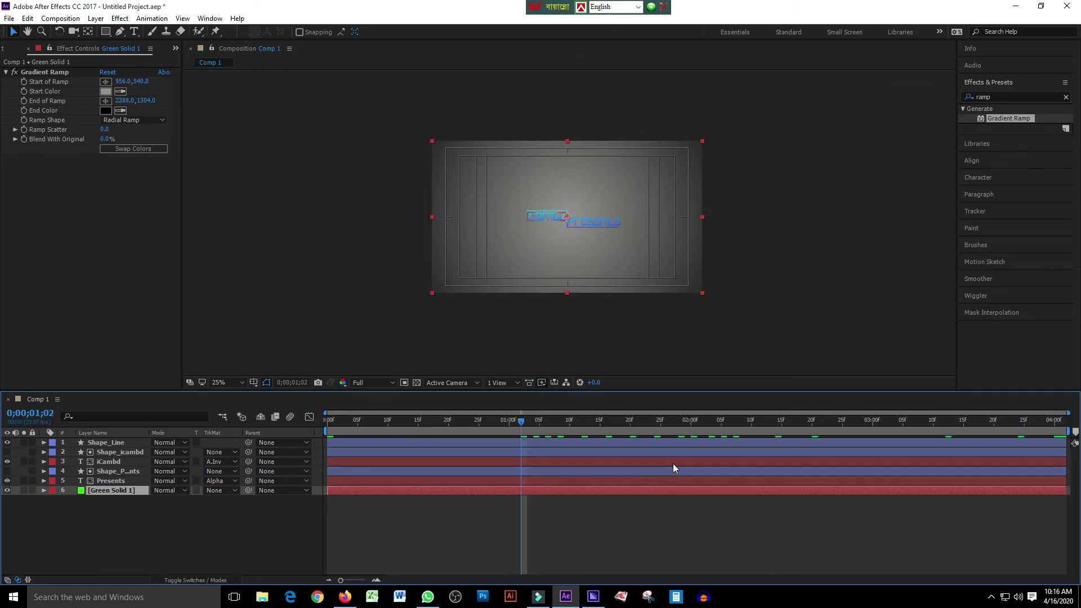
click(138, 148)
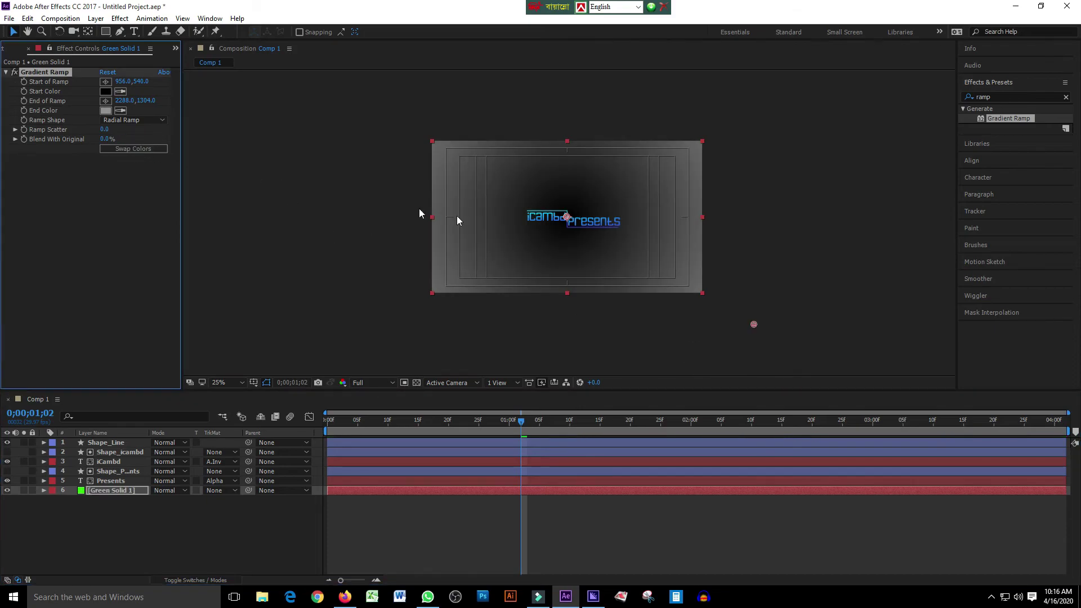
drag(754, 324, 791, 342)
click(772, 275)
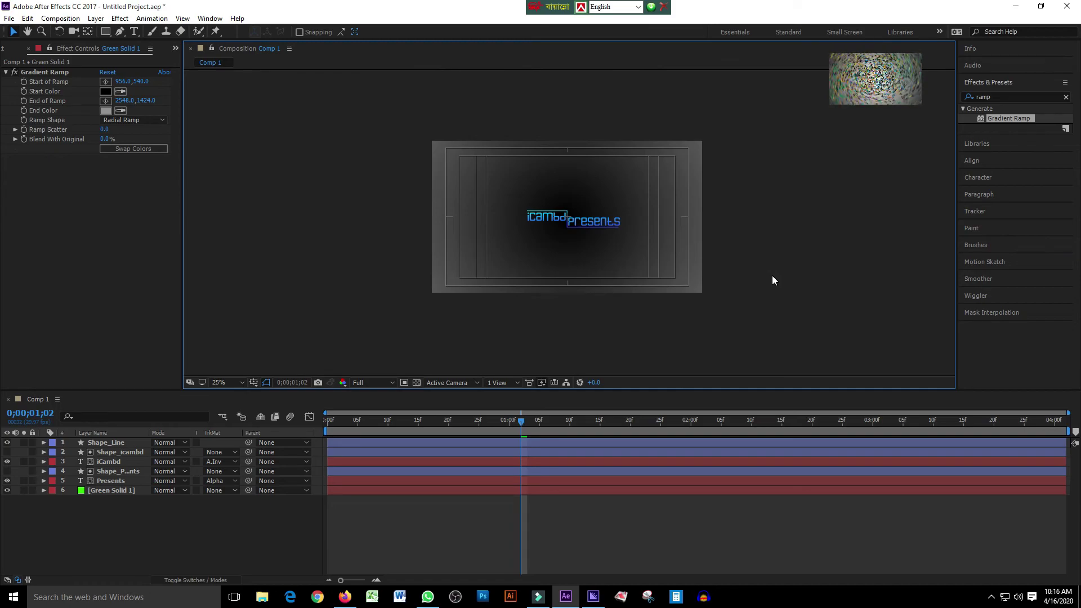
Zoom in to inspect the title, zoom back out, and bring up Media Encoder.
key(period)
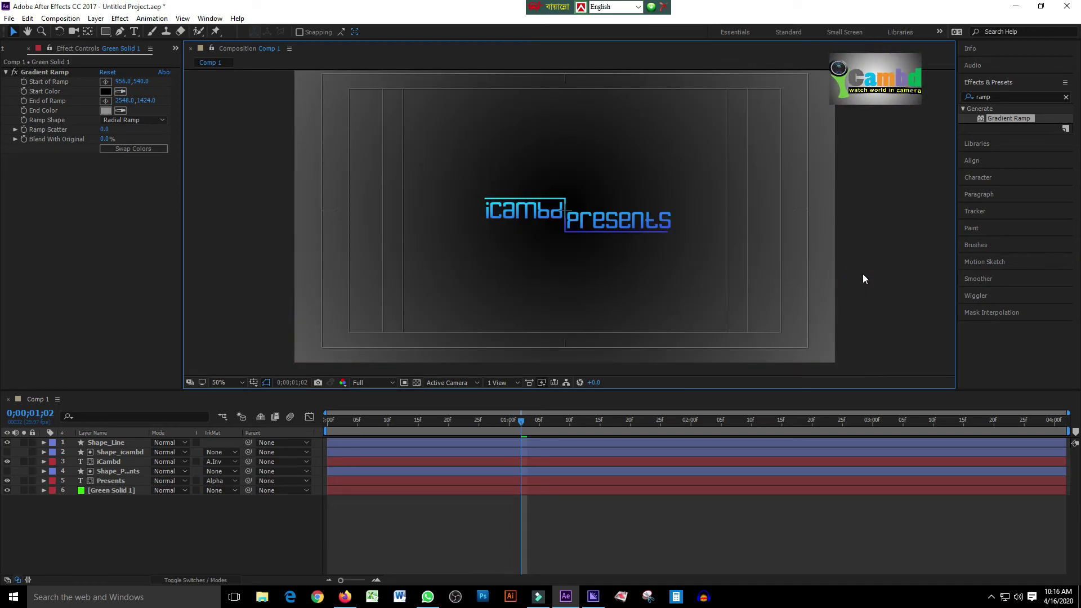
key(comma)
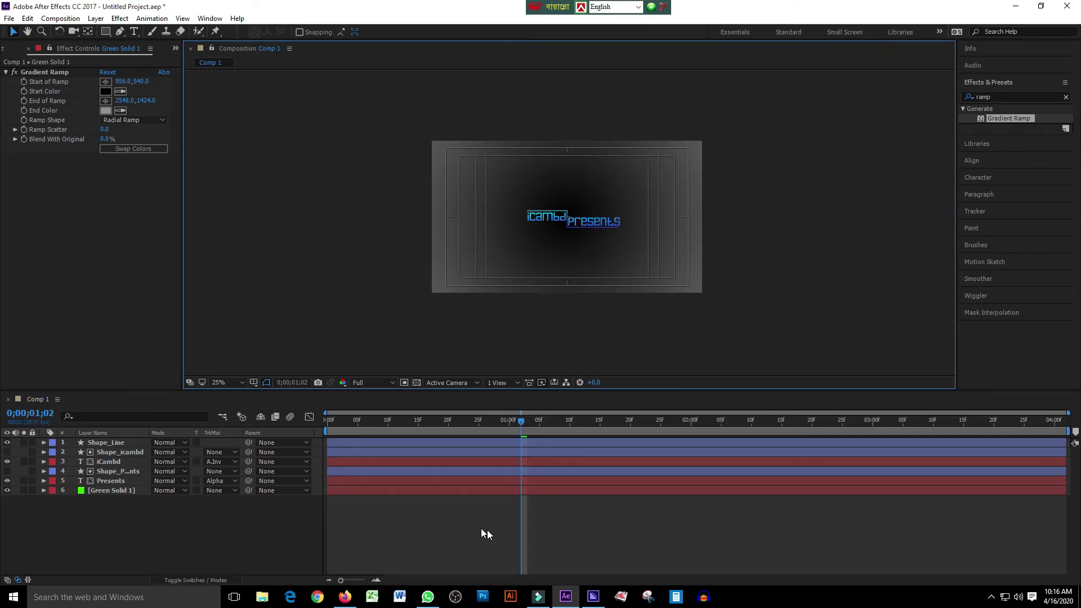
click(593, 597)
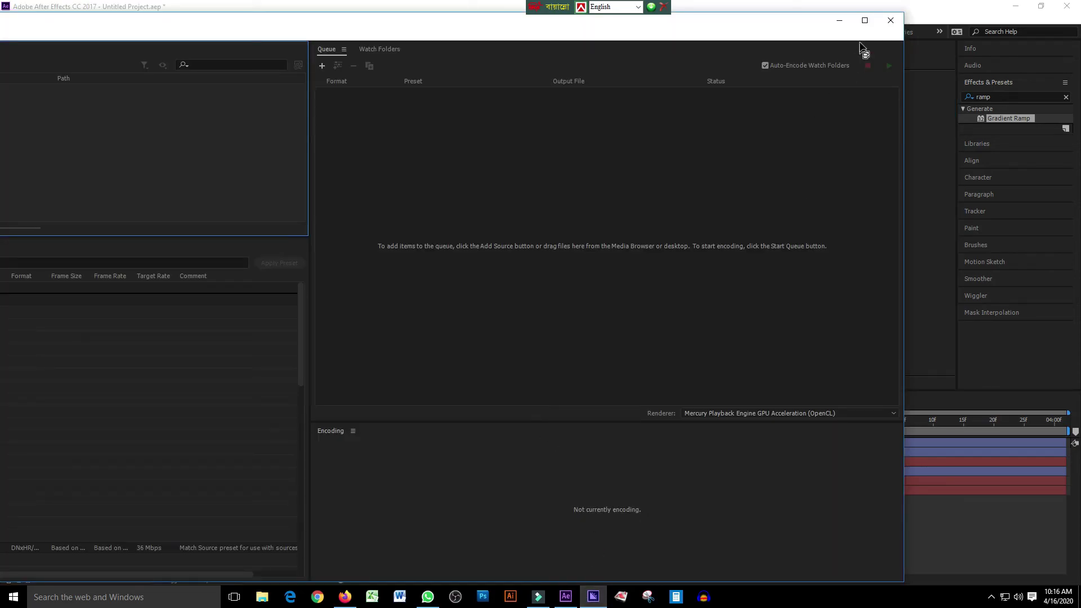
Maximize Media Encoder and encode Comp 1 to Animation.mp4 in H.264.
click(864, 21)
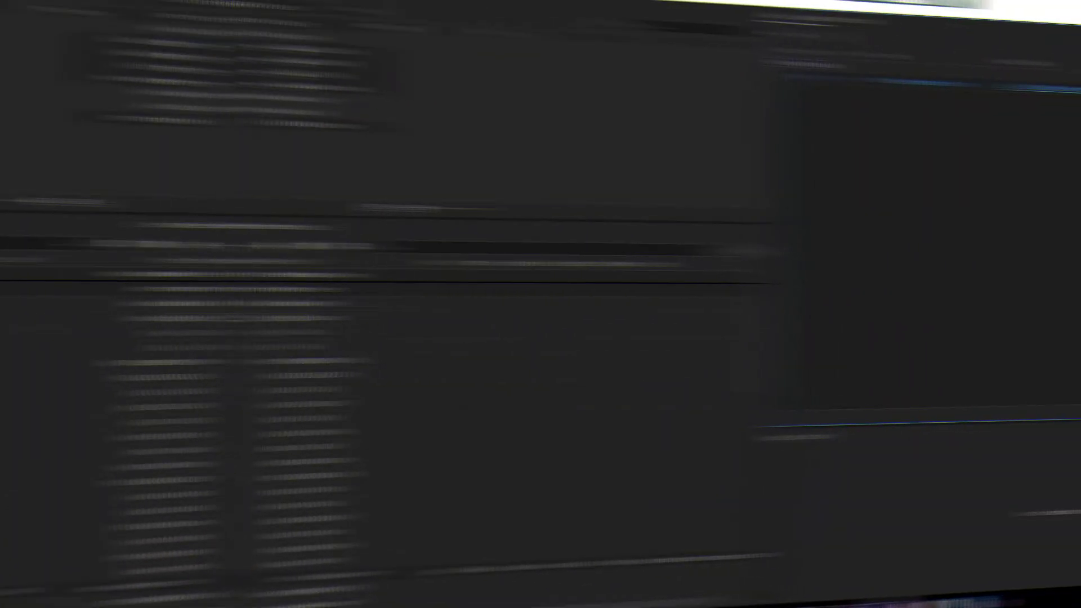
click(1066, 49)
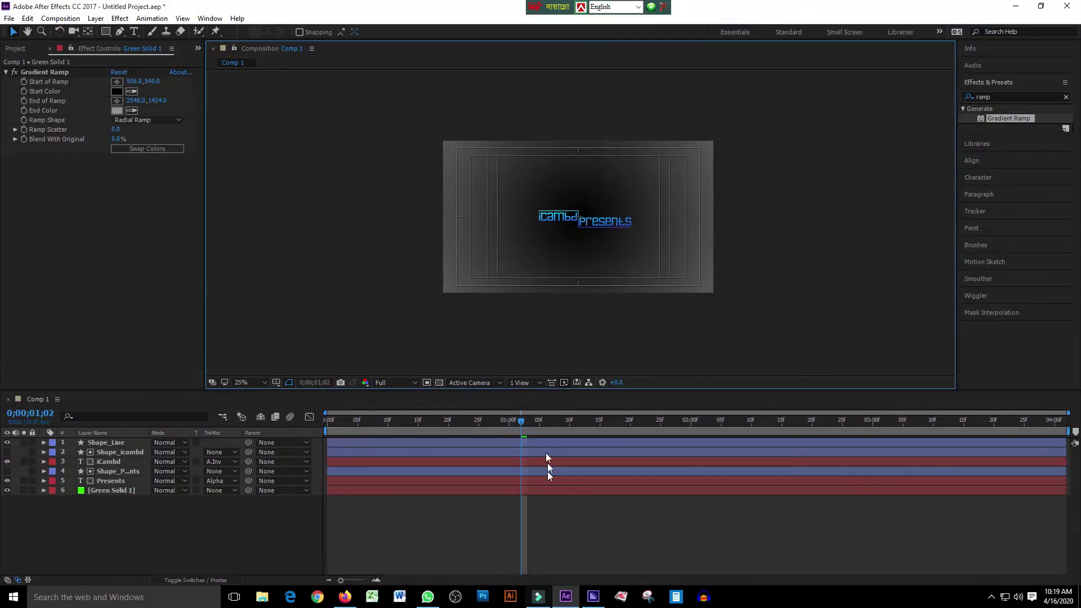
Hide the Title/Action Safe guides, set magnification to Fit, and play a preview.
click(277, 384)
click(300, 394)
click(261, 383)
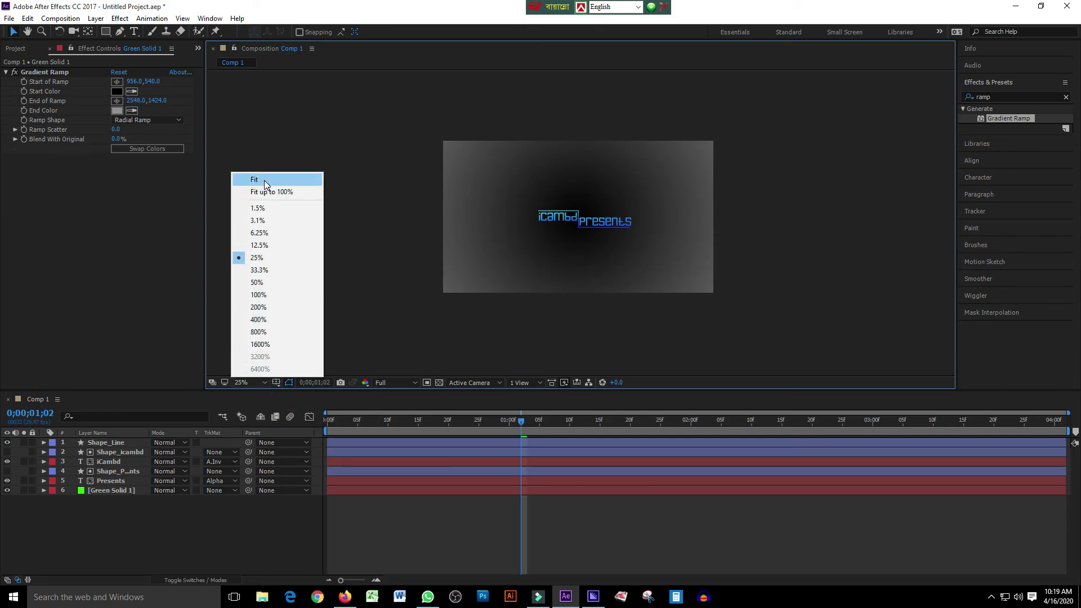
click(261, 179)
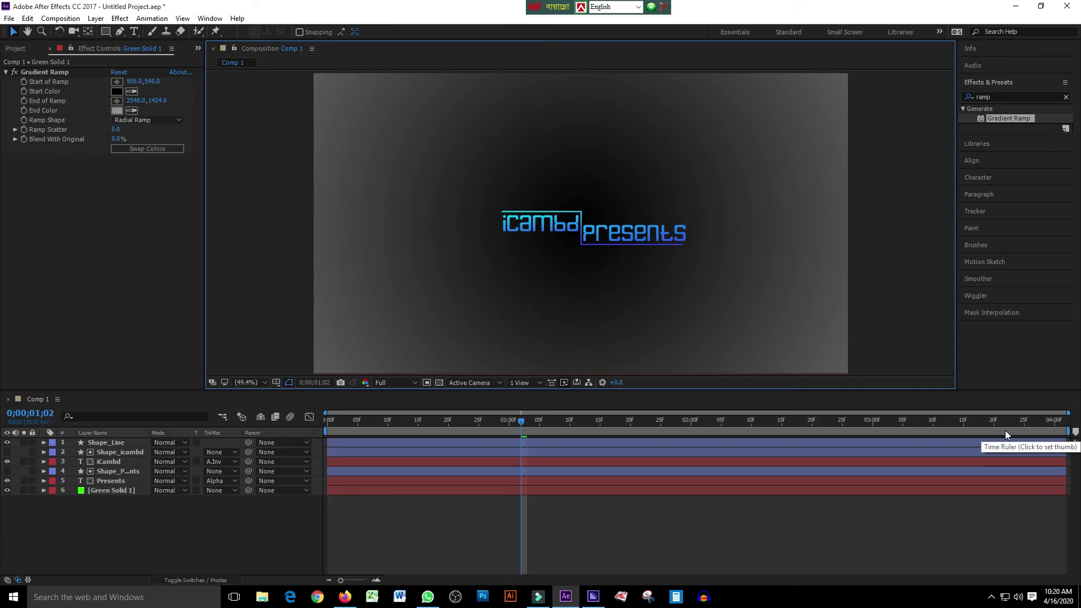
key(space)
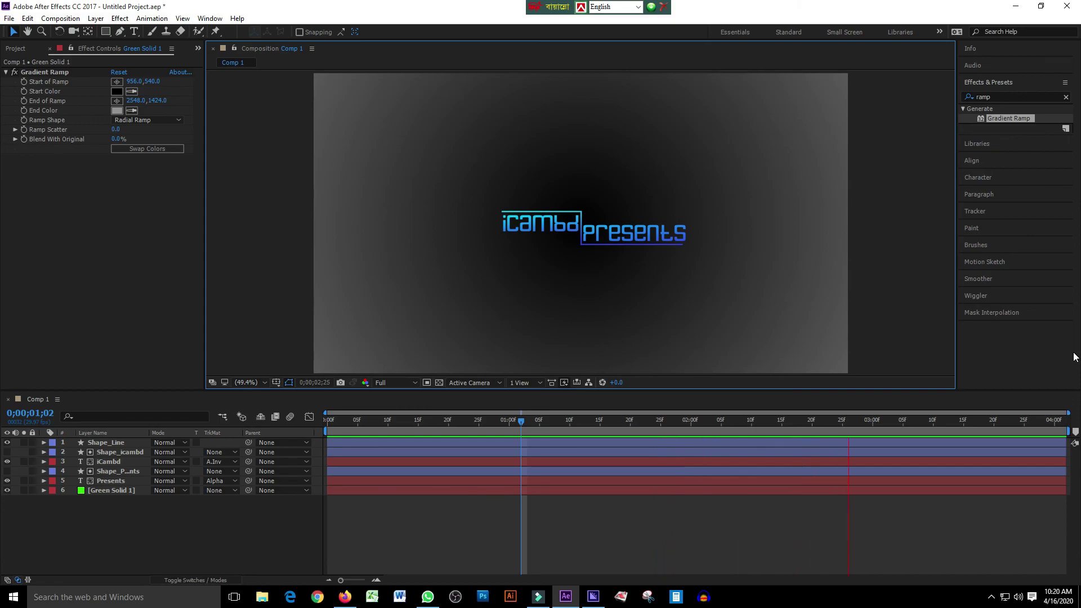
Make this the primary preview viewer, then open the screen recorder's options from the system tray.
click(225, 383)
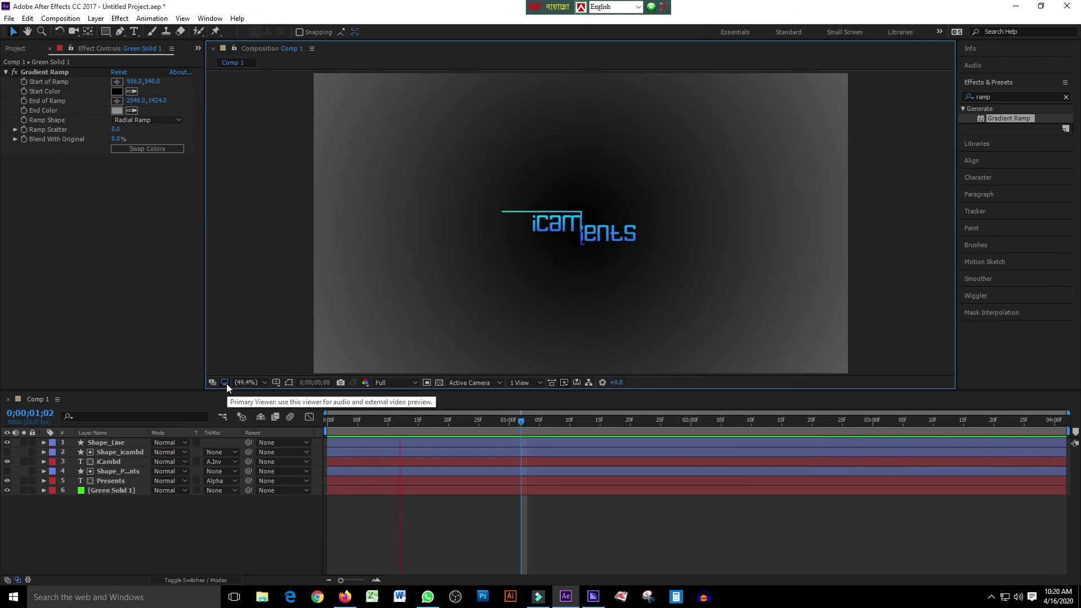
click(226, 383)
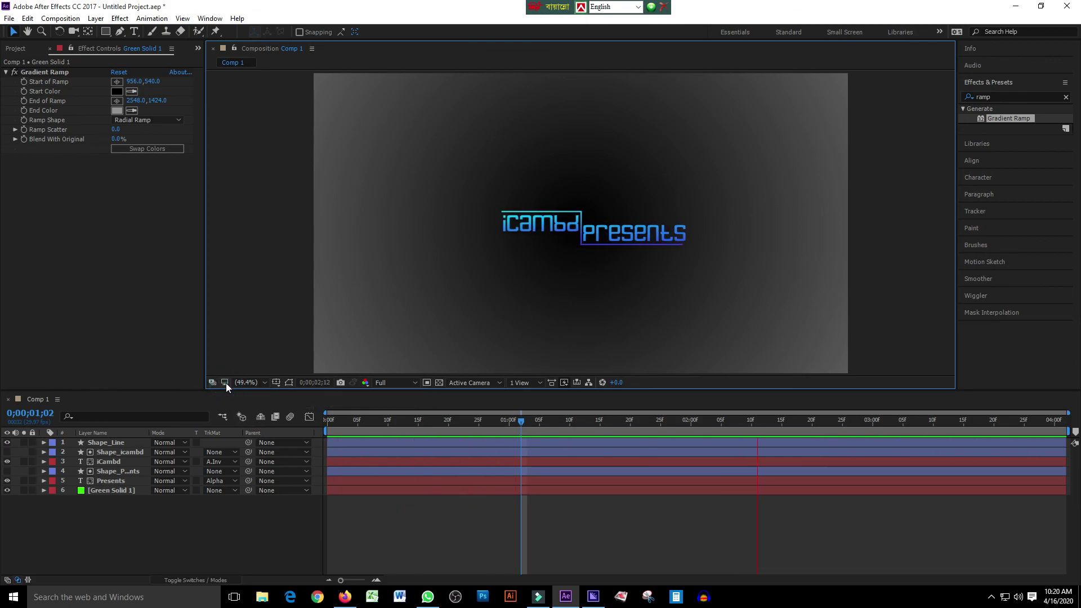
click(216, 384)
click(216, 384)
click(225, 383)
click(992, 597)
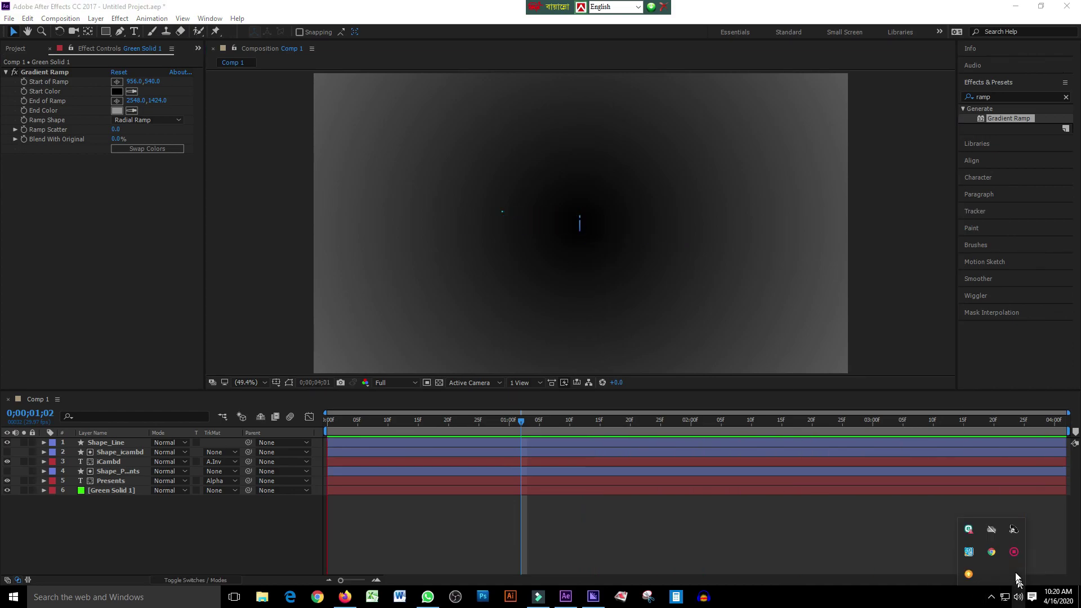
right_click(1014, 554)
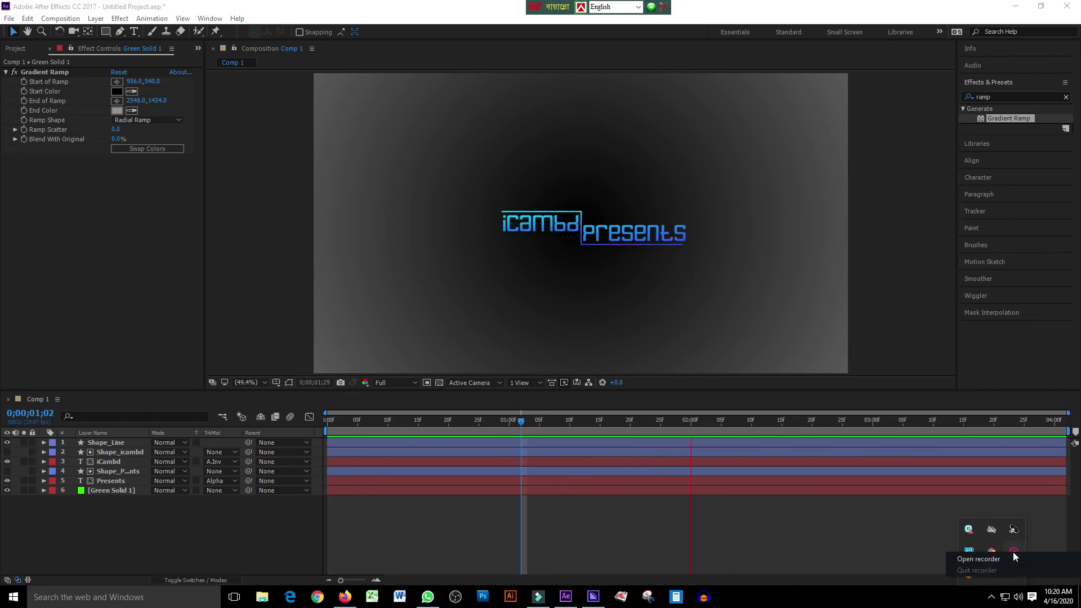